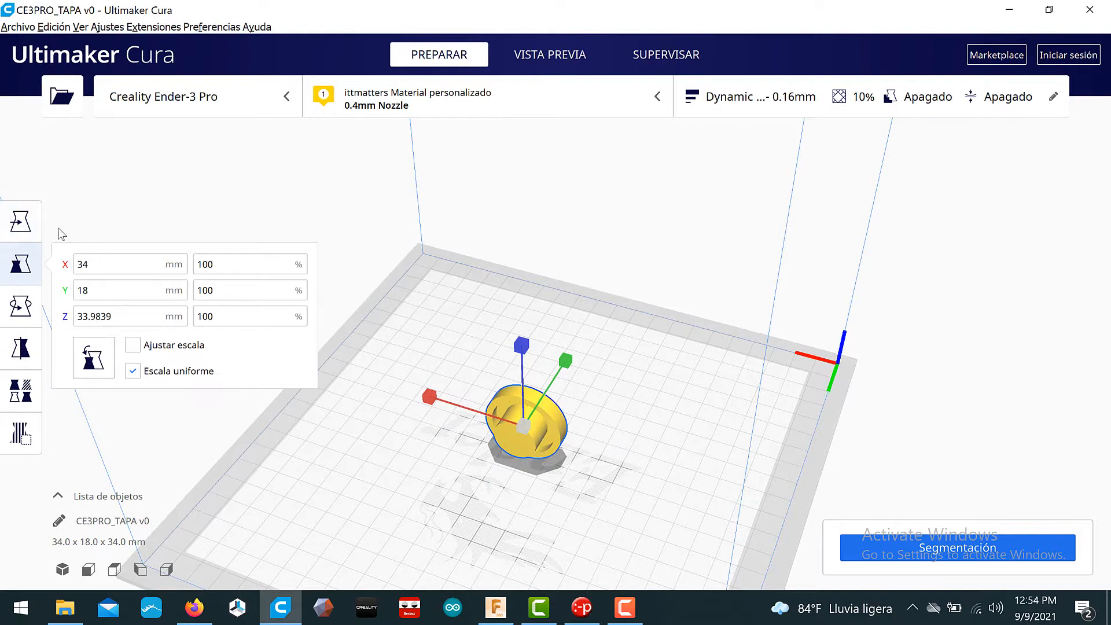
Step: Lay the cap flat on the build plate by aligning the end face of its central plug with the plate
left_click(24, 224)
left_click(21, 307)
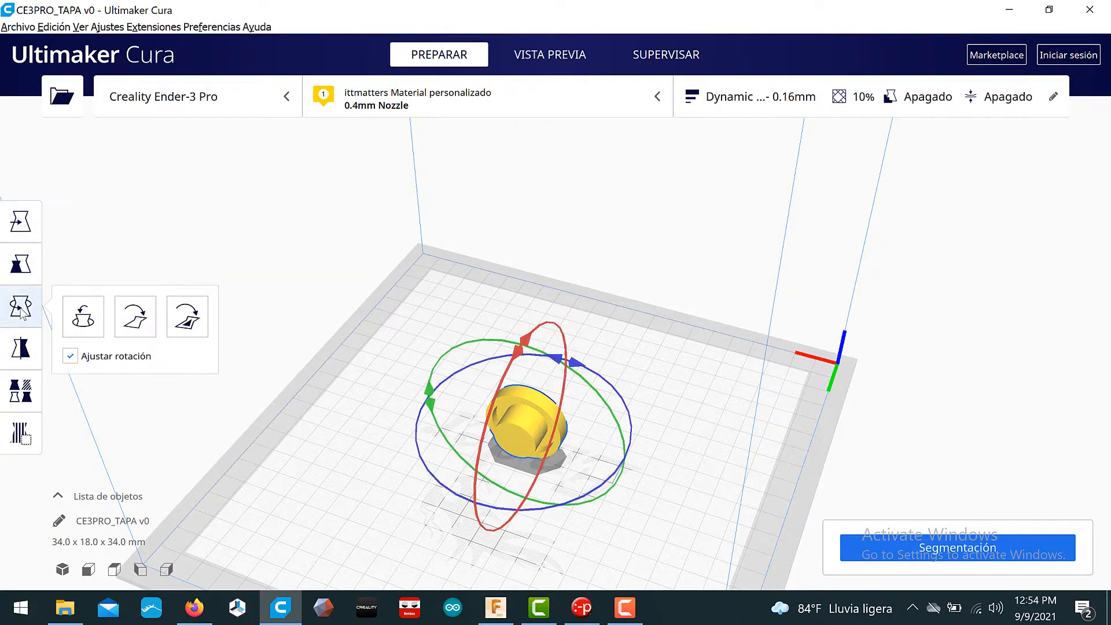
left_click(187, 316)
left_click(520, 443)
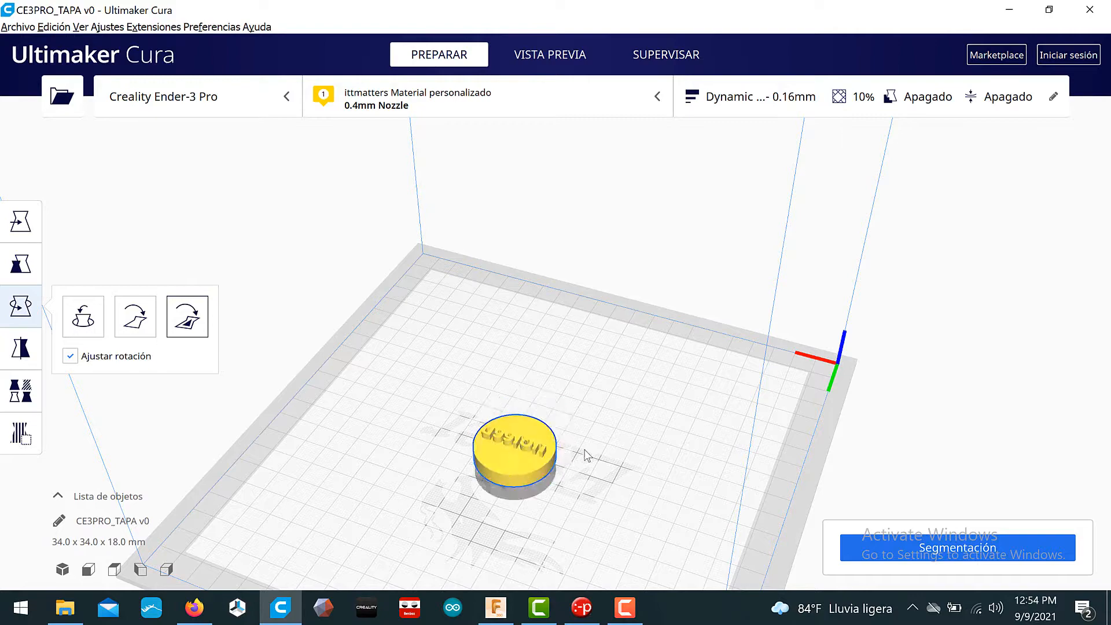
Step: Move the cap across the build plate to about X -54 mm and Y 63 mm
right_click_drag(587, 456, 521, 390)
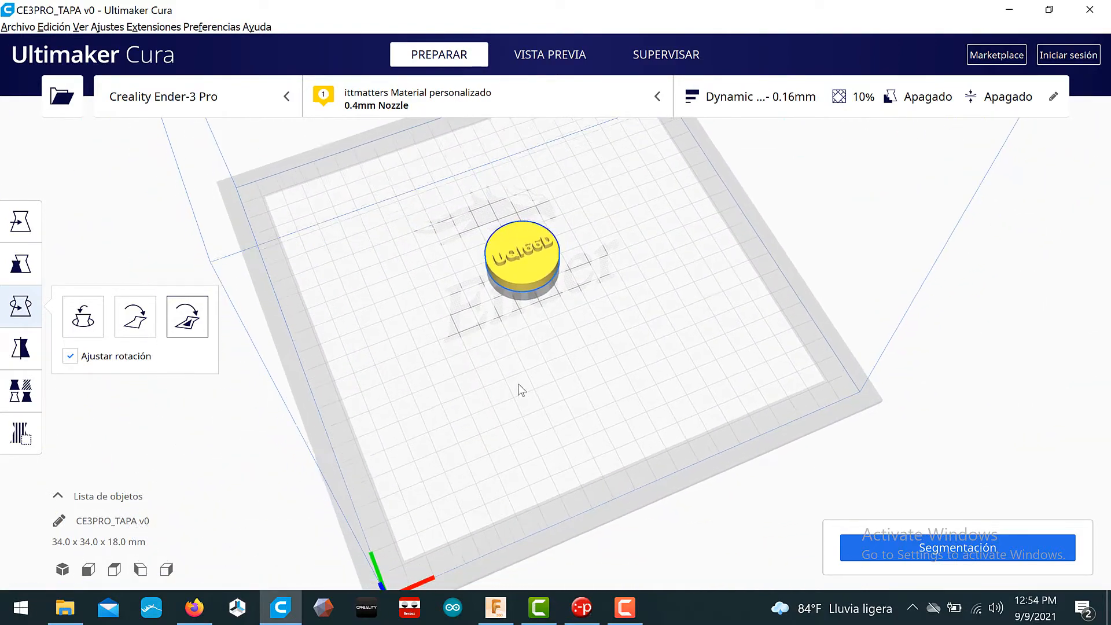
middle_click_drag(519, 385, 513, 353)
left_click(25, 224)
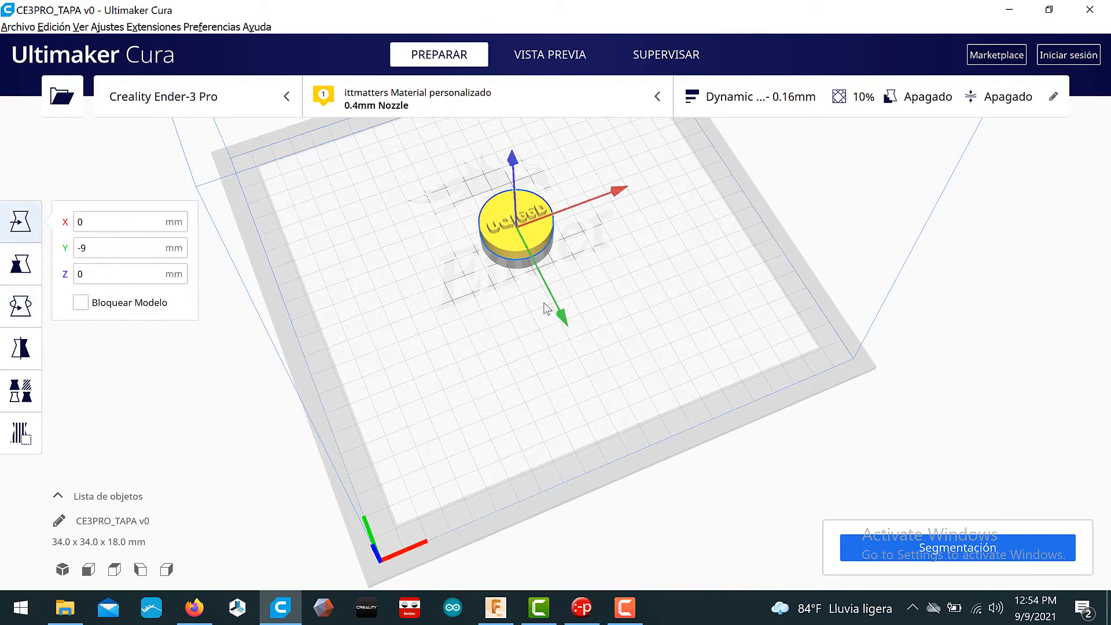
left_click_drag(551, 297, 535, 470)
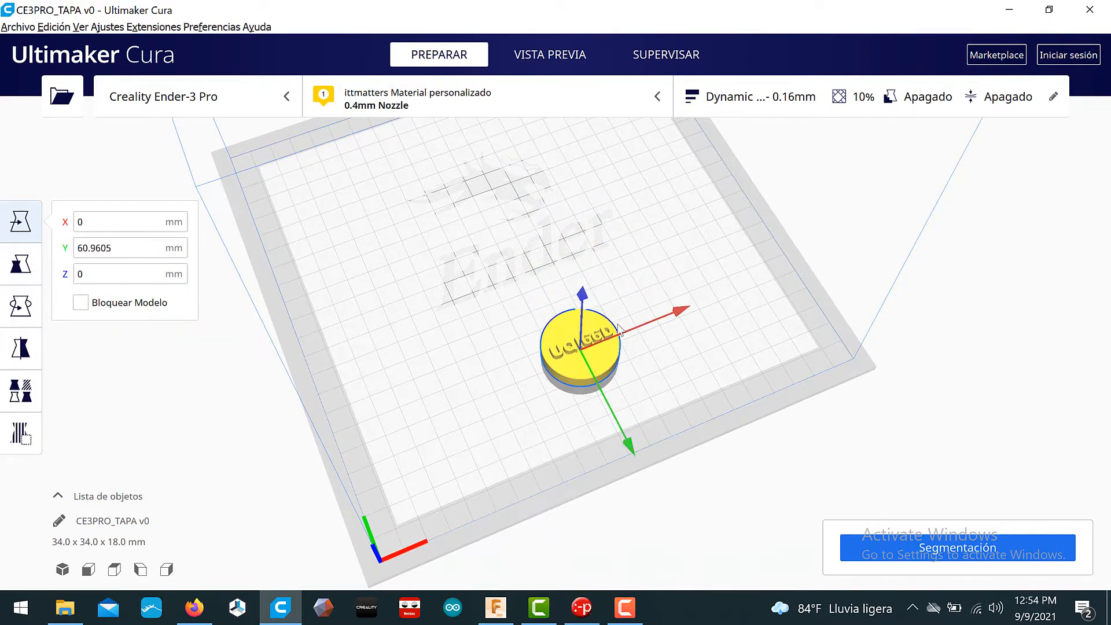
left_click(653, 320)
left_click(585, 352)
left_click_drag(665, 322, 586, 374)
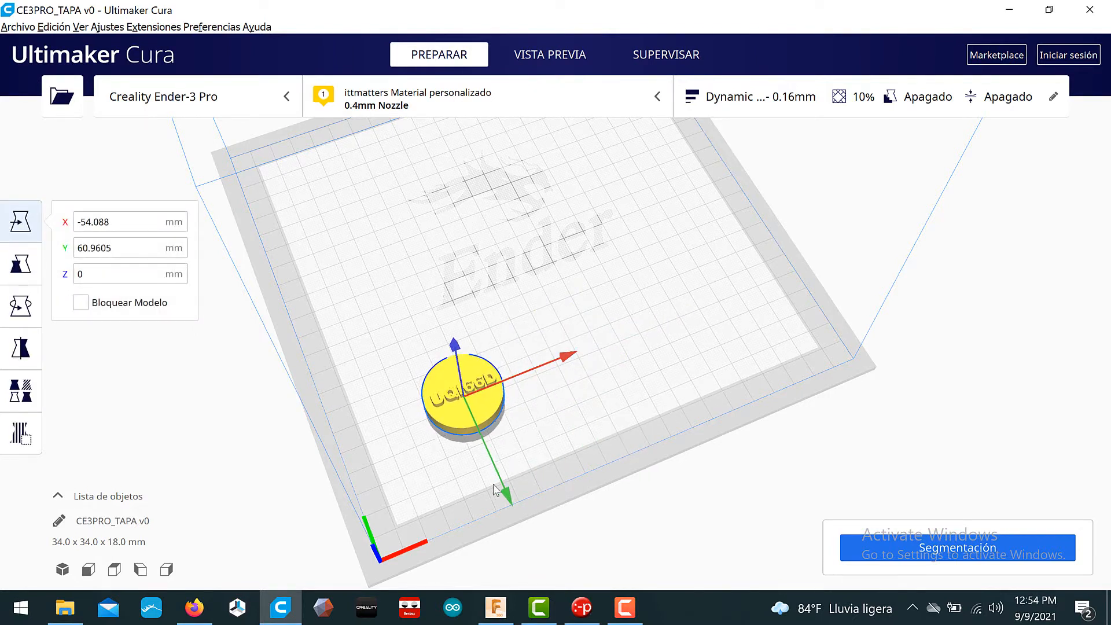
left_click_drag(501, 478, 526, 465)
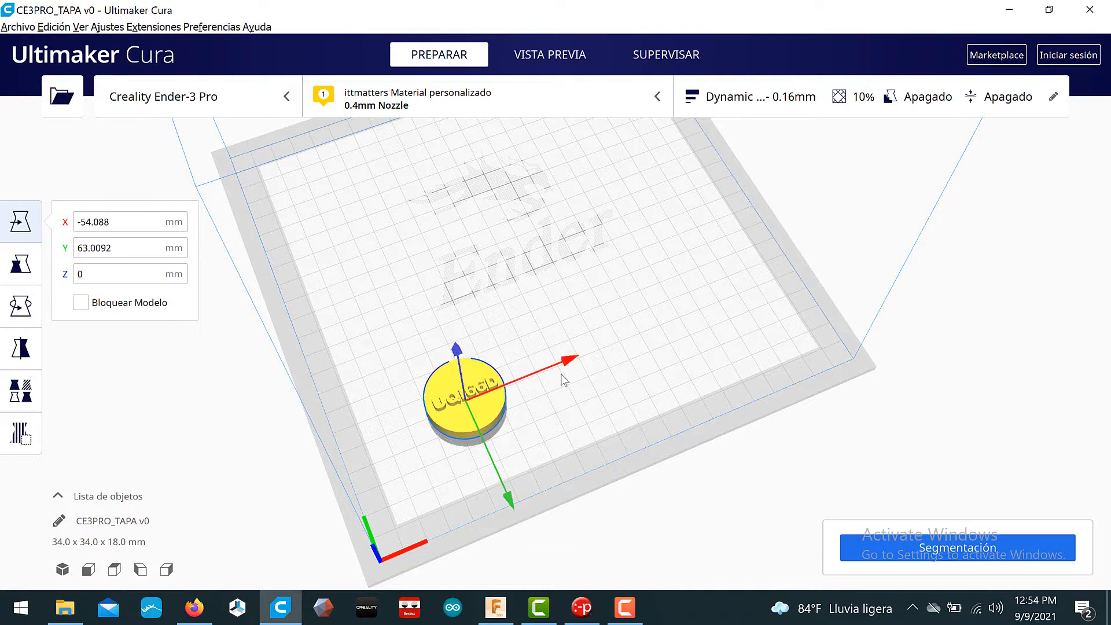
Step: Move the cap back along the X axis to about X -1.3 mm
left_click_drag(556, 370, 684, 342)
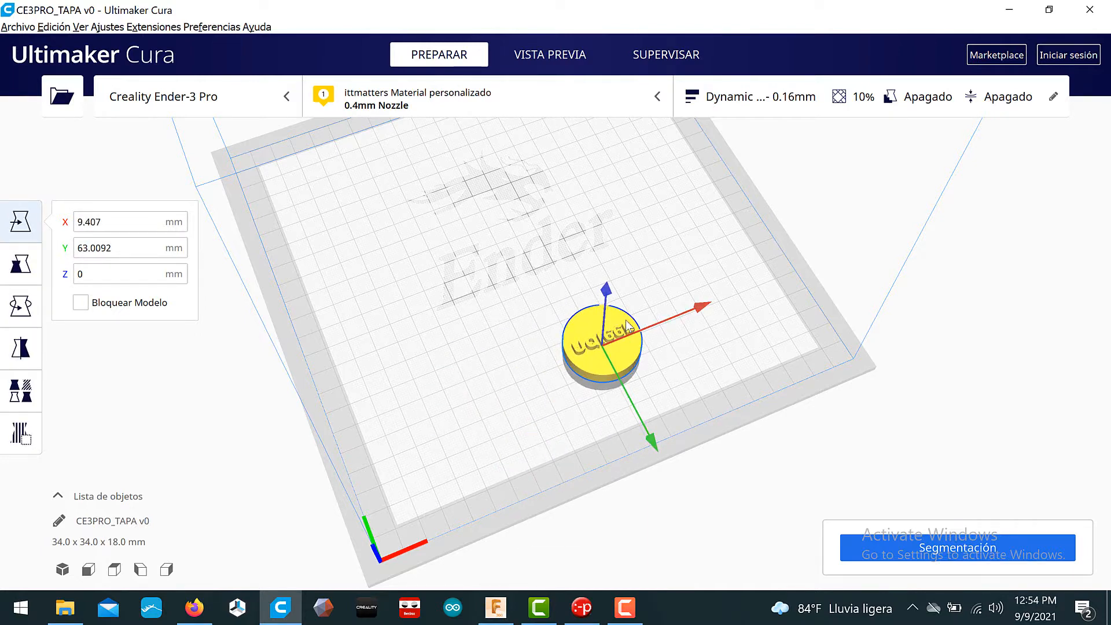
left_click(671, 319)
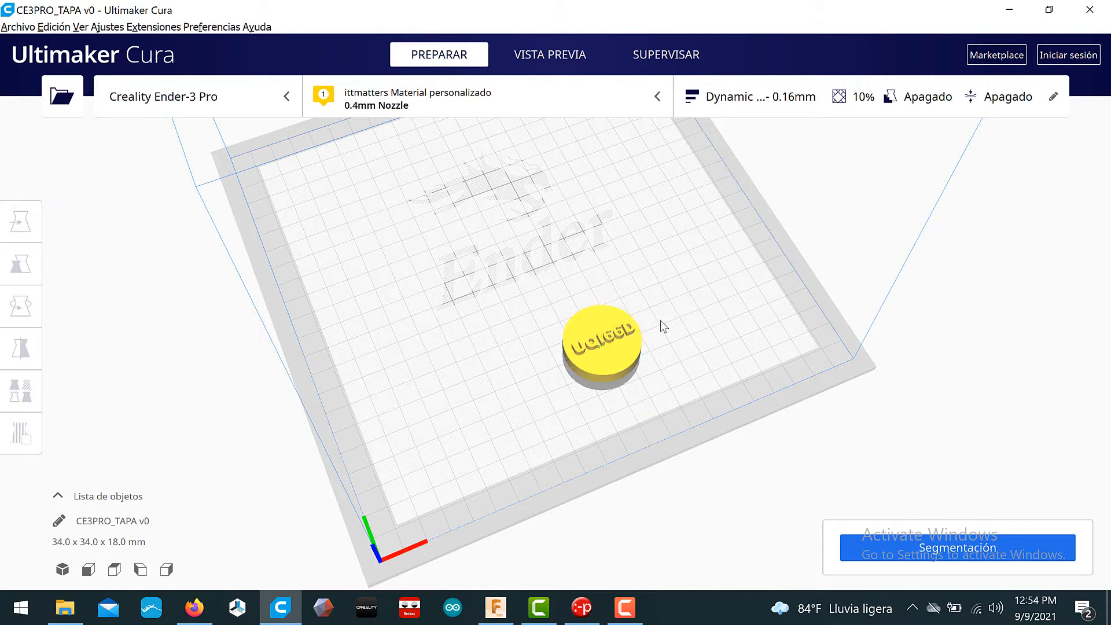
left_click(615, 322)
left_click_drag(681, 318, 659, 353)
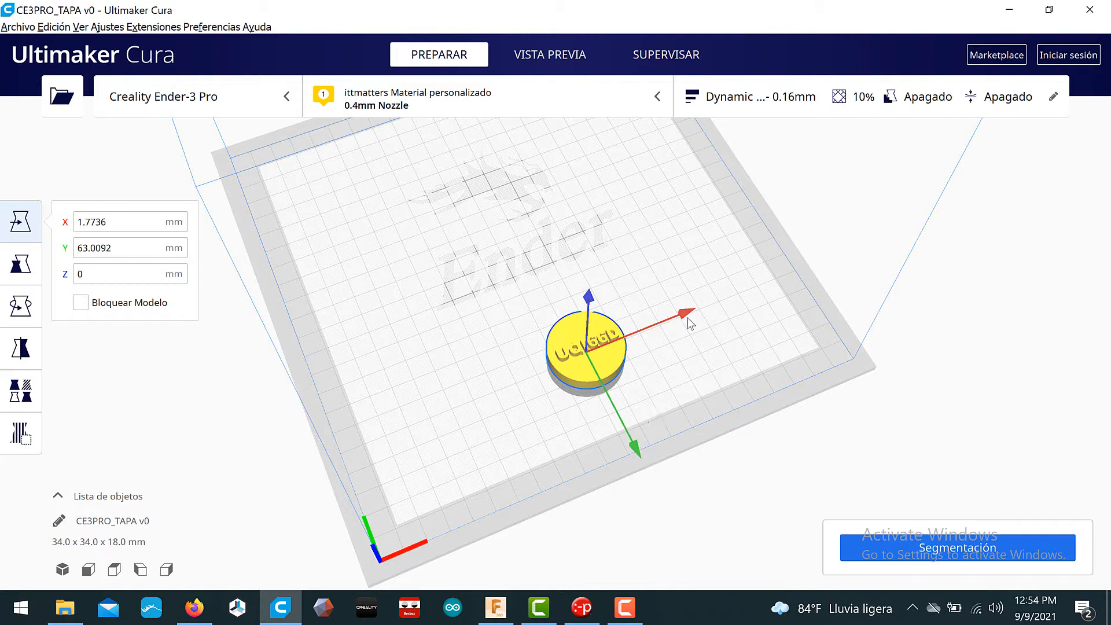
left_click_drag(687, 317, 679, 320)
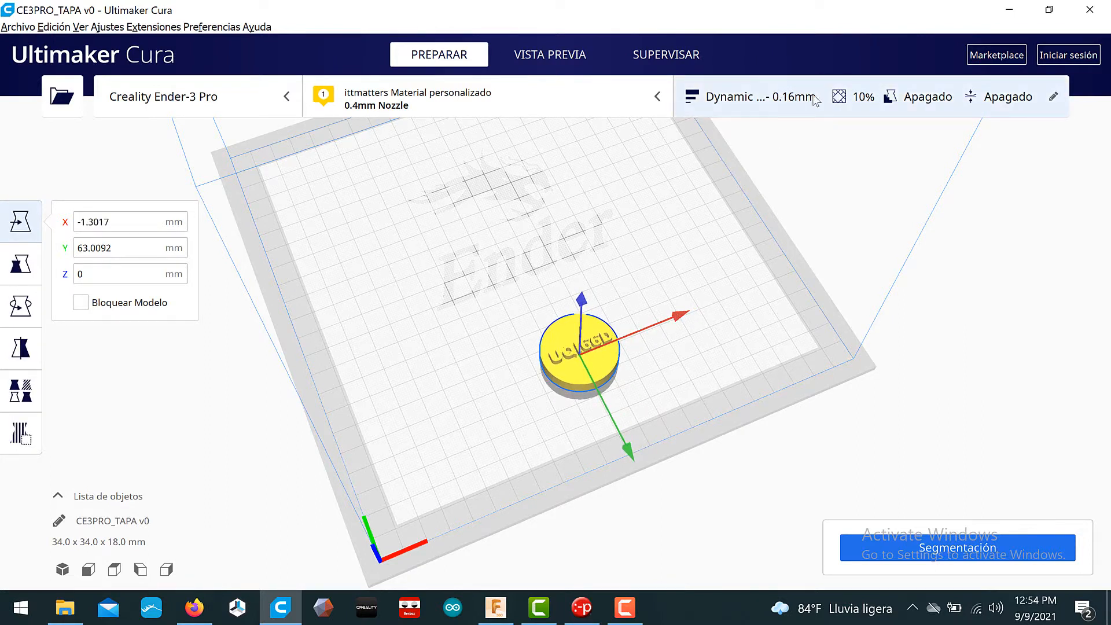
Step: Set the print to the 0.2 mm profile with 100% infill and supports enabled, and slice the model
left_click(862, 100)
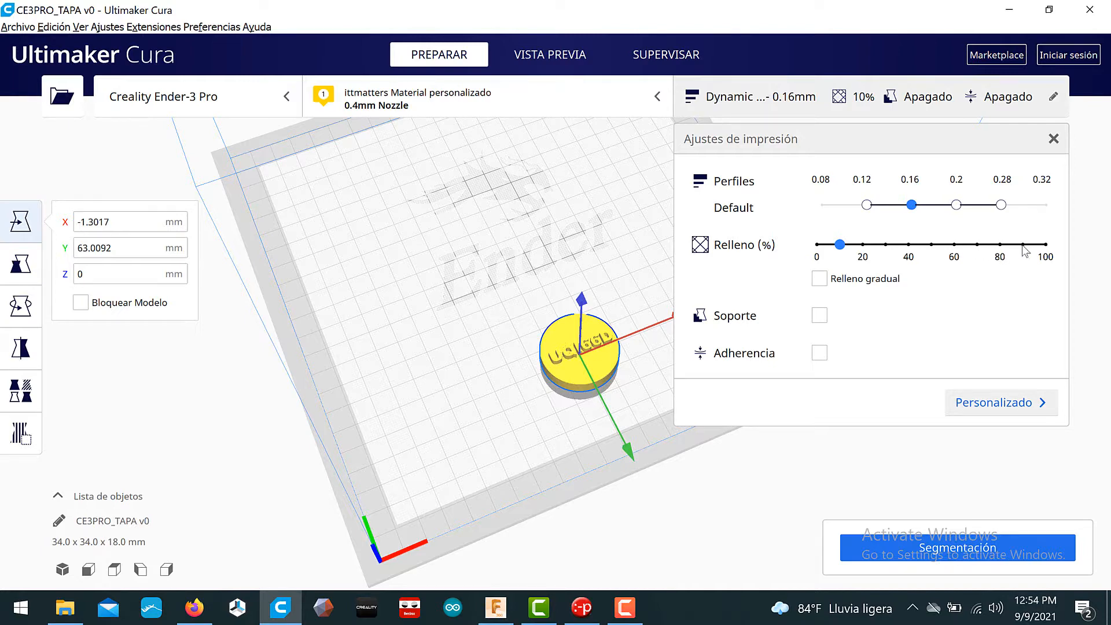
left_click_drag(1047, 248, 1046, 245)
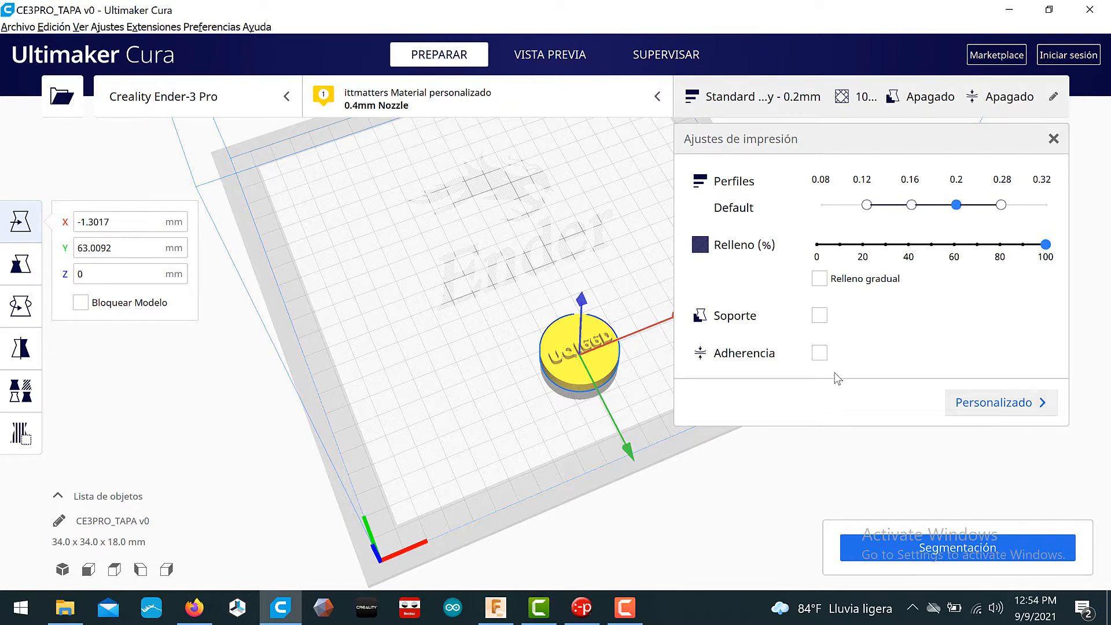
left_click(819, 316)
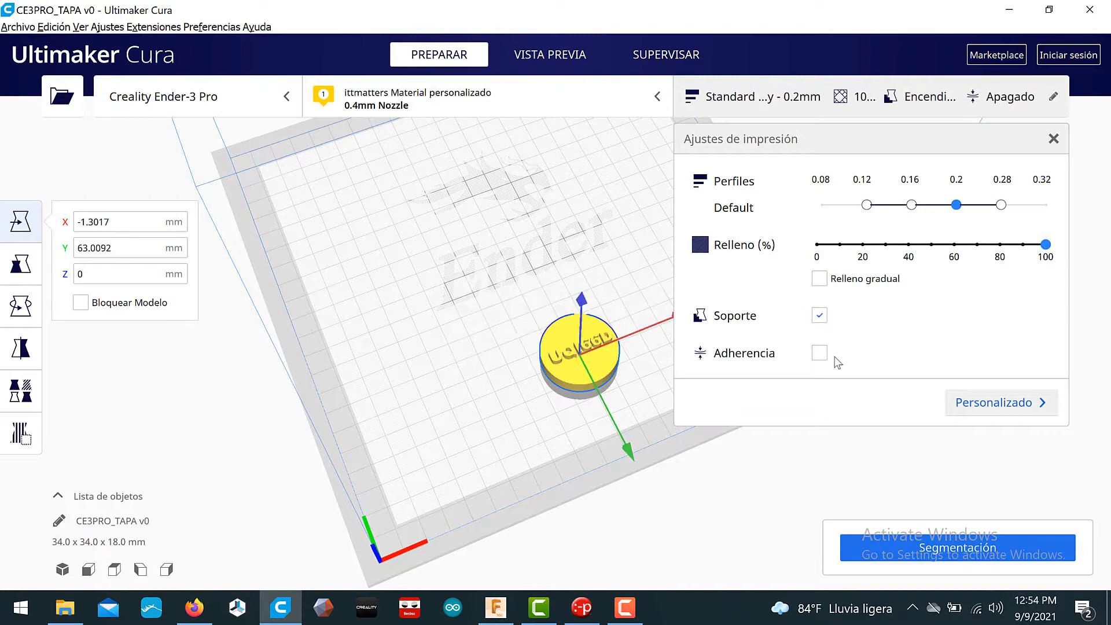
left_click(977, 554)
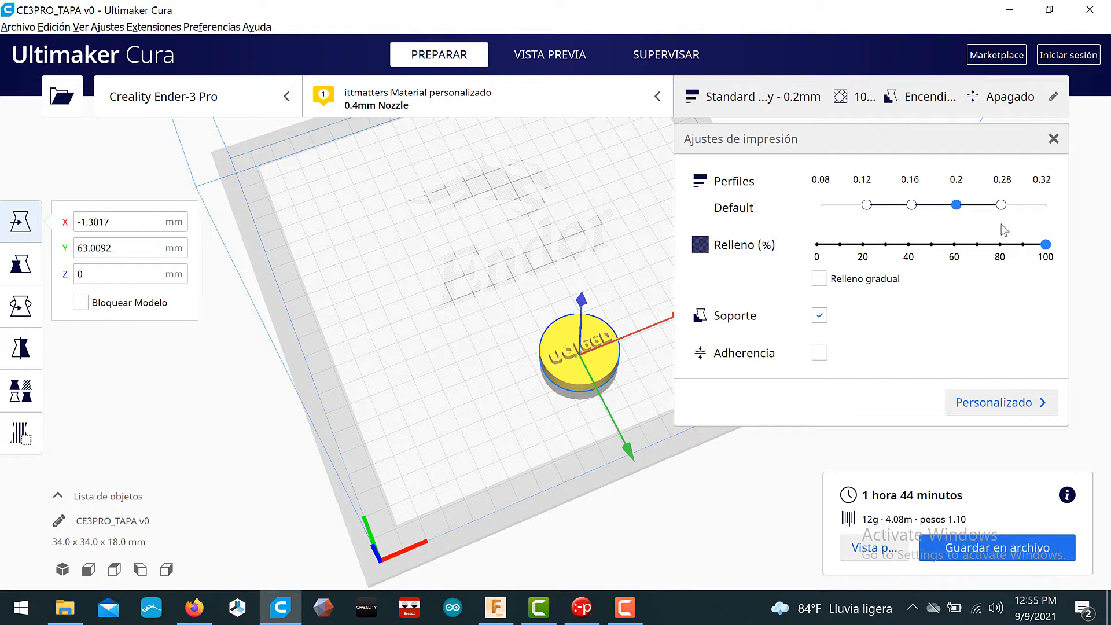
Step: Change the print profile to 0.12 mm layers and slice the model again
left_click(868, 206)
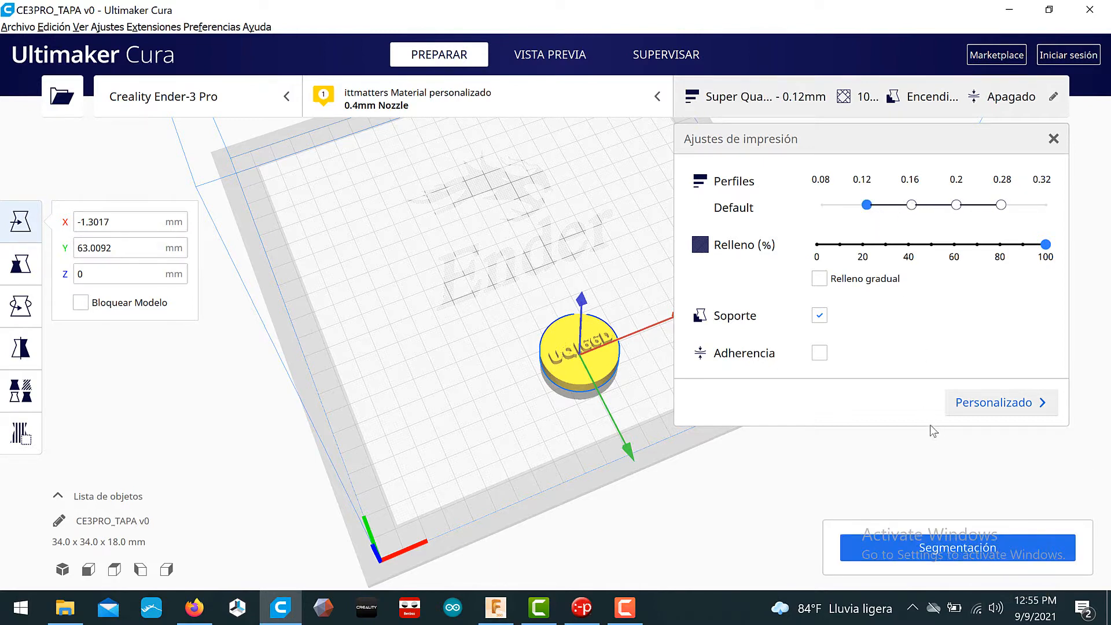
left_click(964, 552)
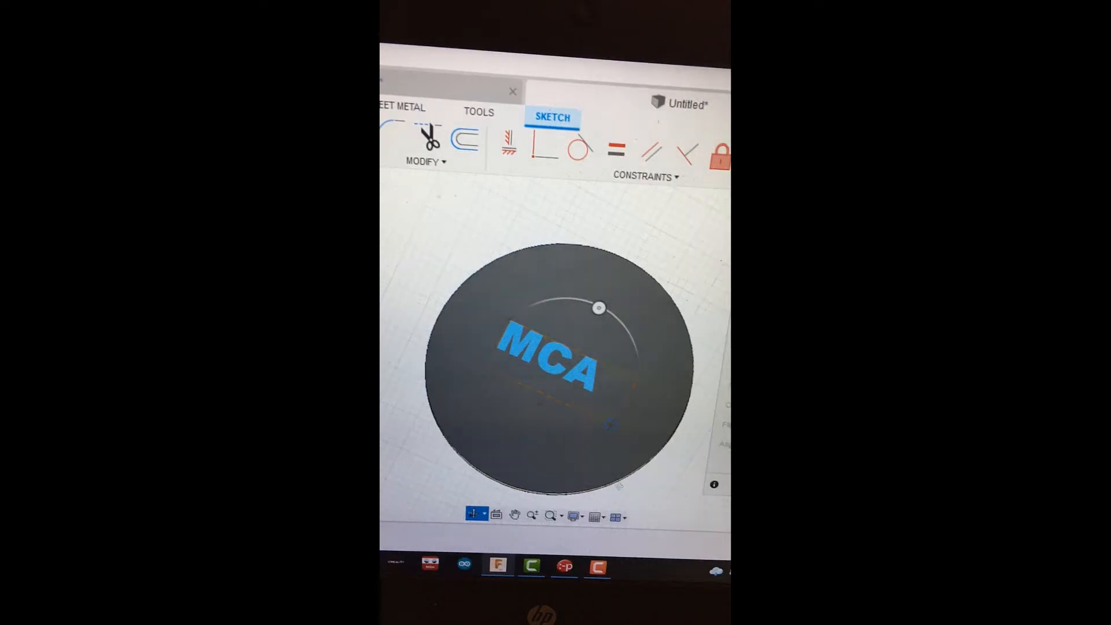
middle_click_drag(620, 487, 666, 261, "shift")
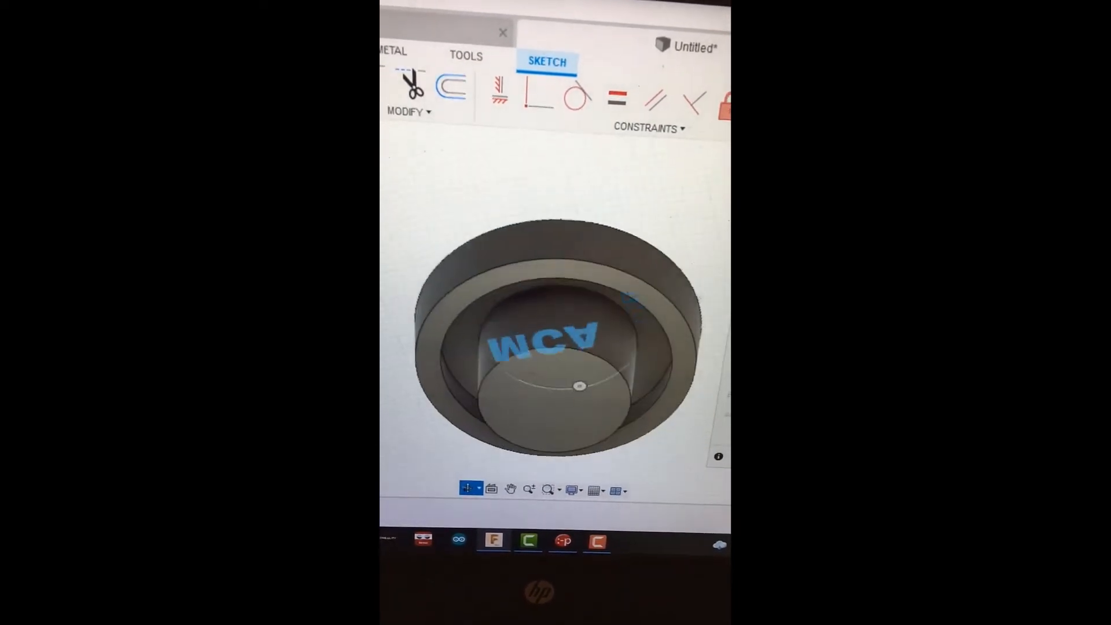
middle_click_drag(629, 298, 637, 417, "shift")
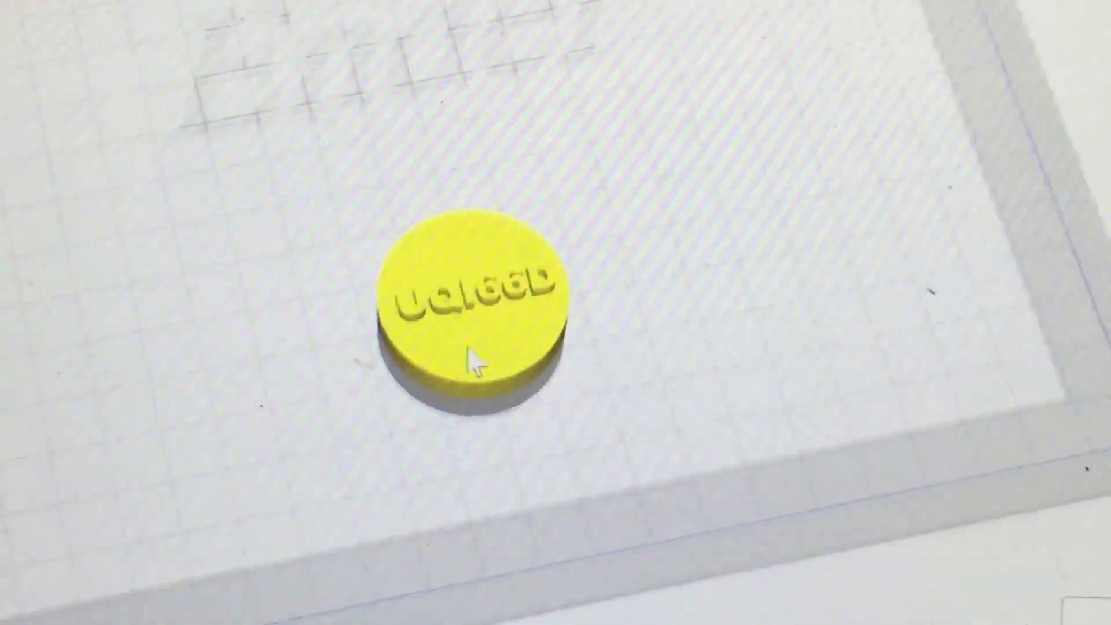
right_click_drag(468, 348, 371, 0)
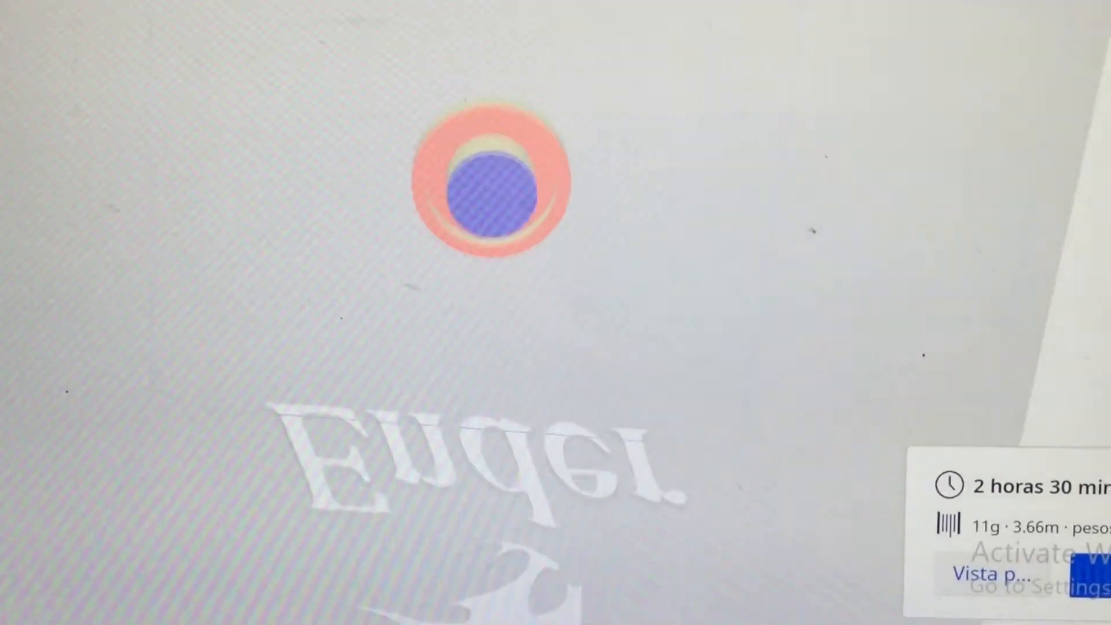
right_click_drag(463, 0, 506, 260)
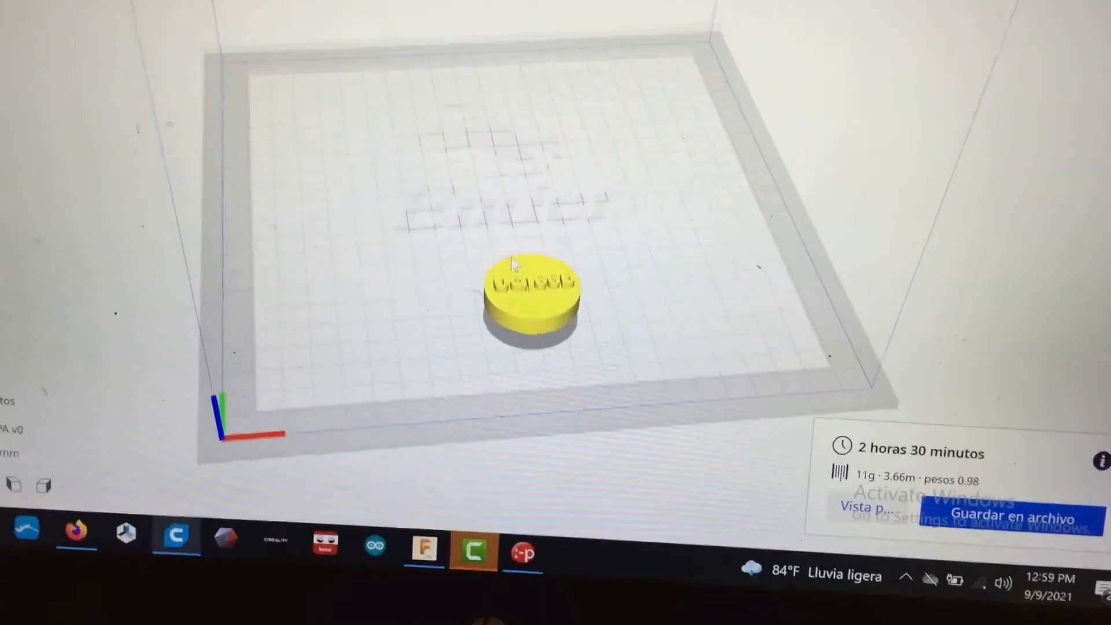
left_click(513, 263)
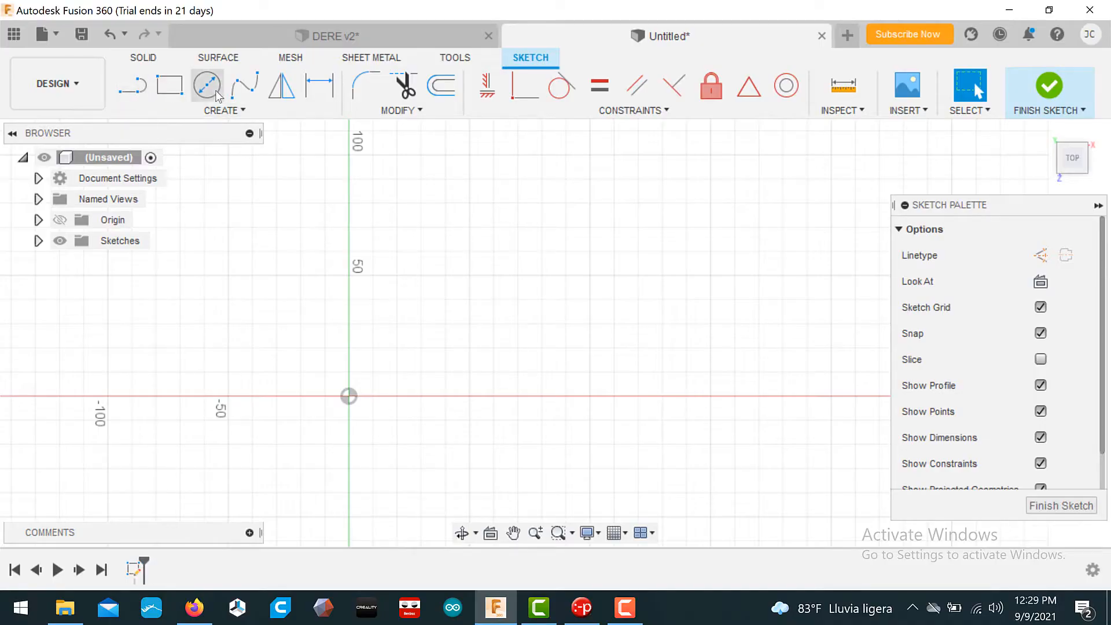
Step: In Fusion 360, sketch a 28 mm diameter circle away from the origin in the open sketch
left_click(207, 86)
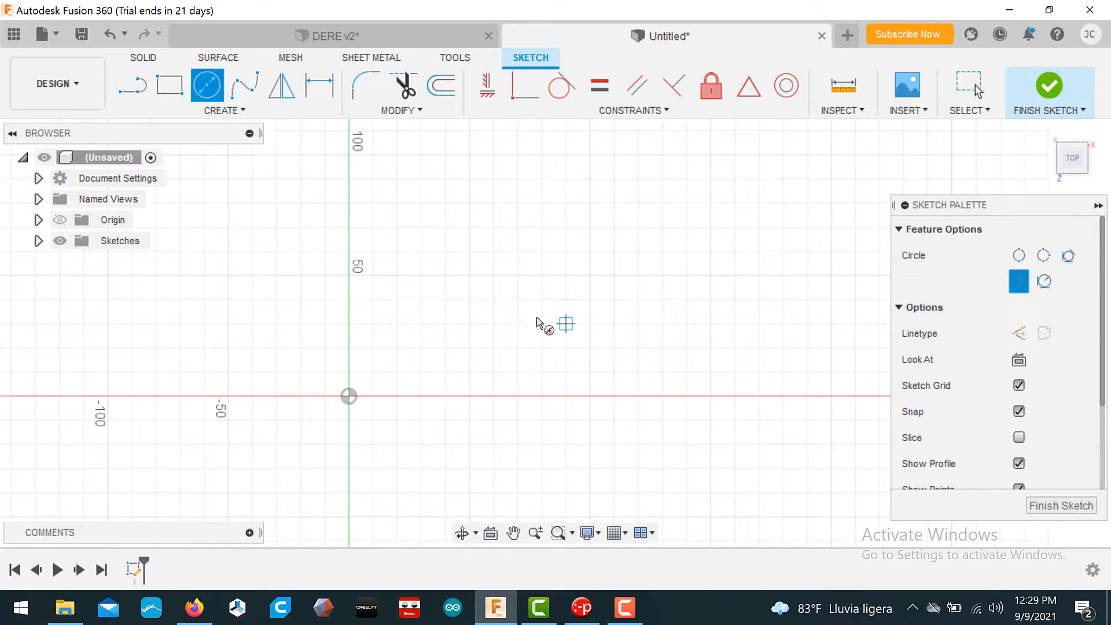
left_click(564, 260)
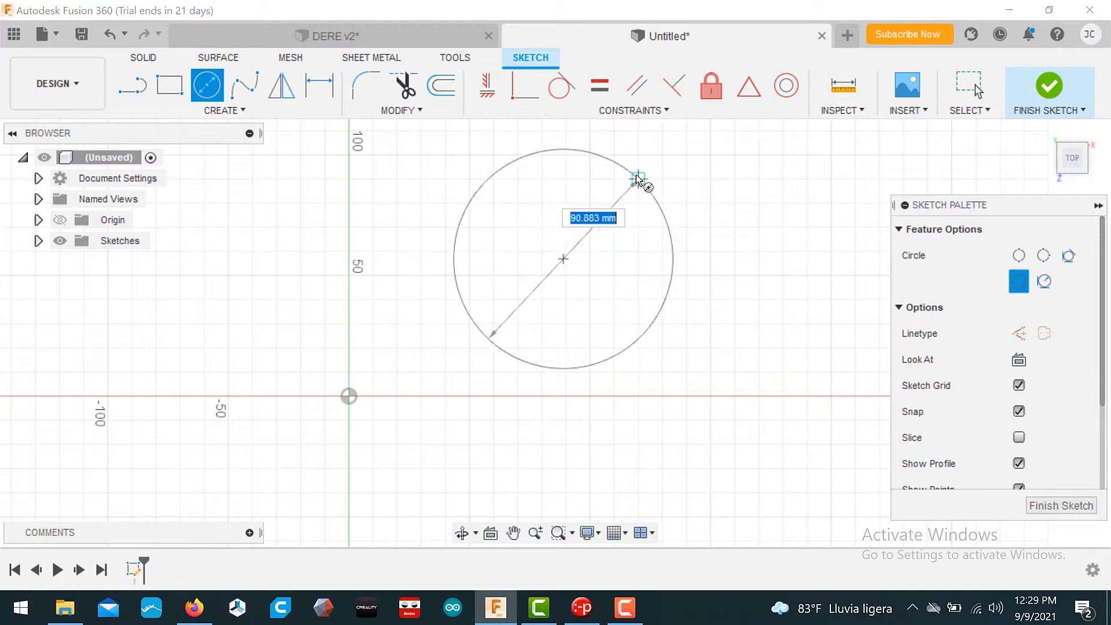
type("28")
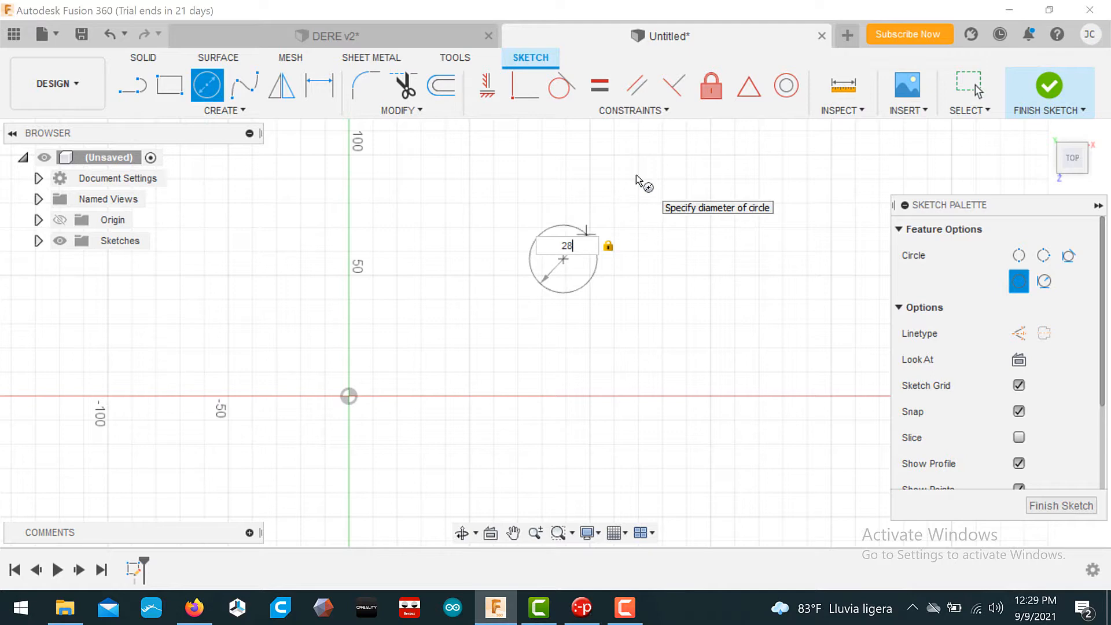
scroll(637, 174, "down", 3)
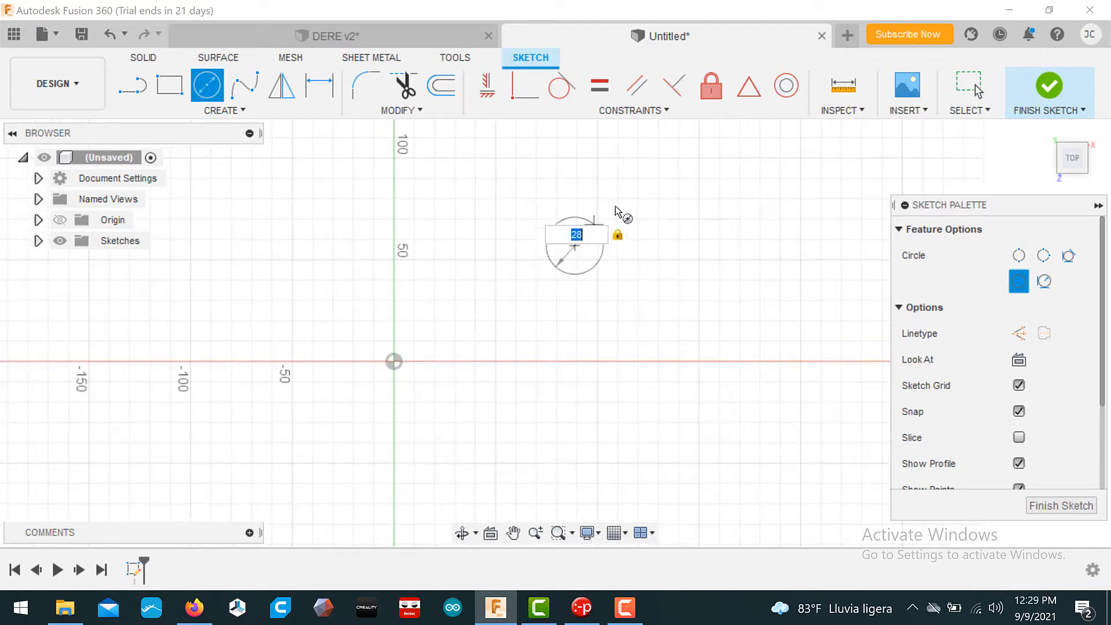
scroll(615, 225, "up", 8)
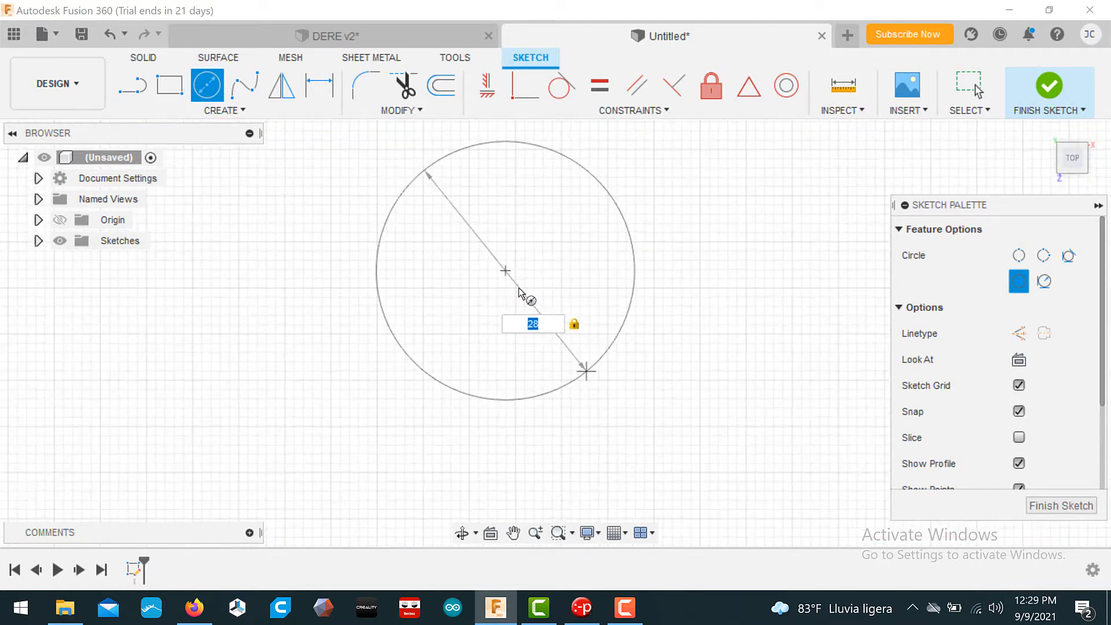
scroll(530, 263, "up", 3)
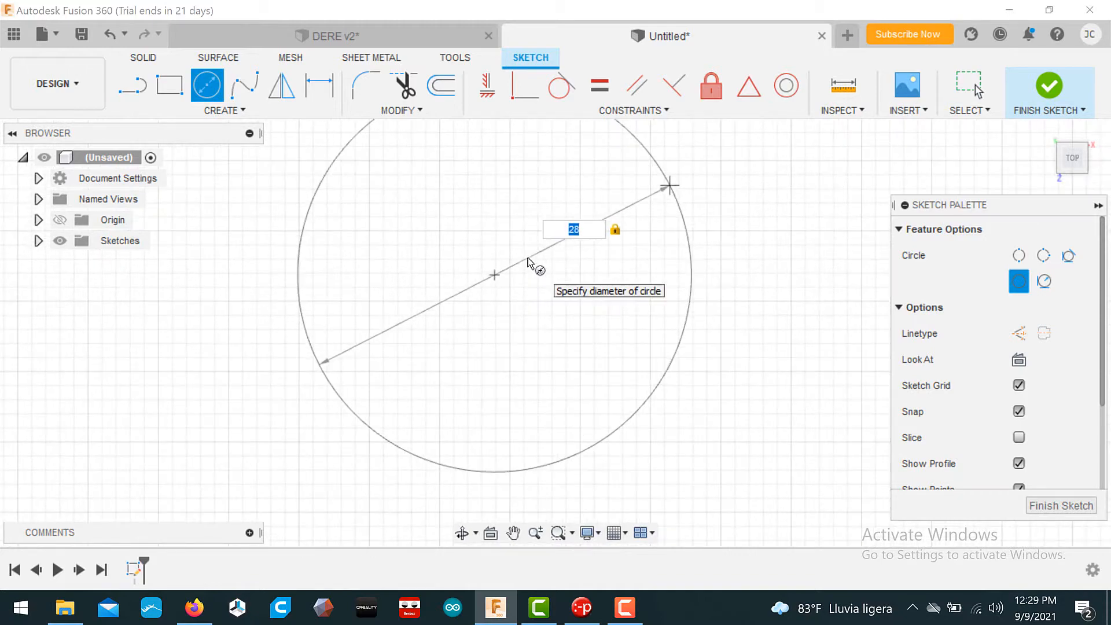
scroll(528, 258, "down", 3)
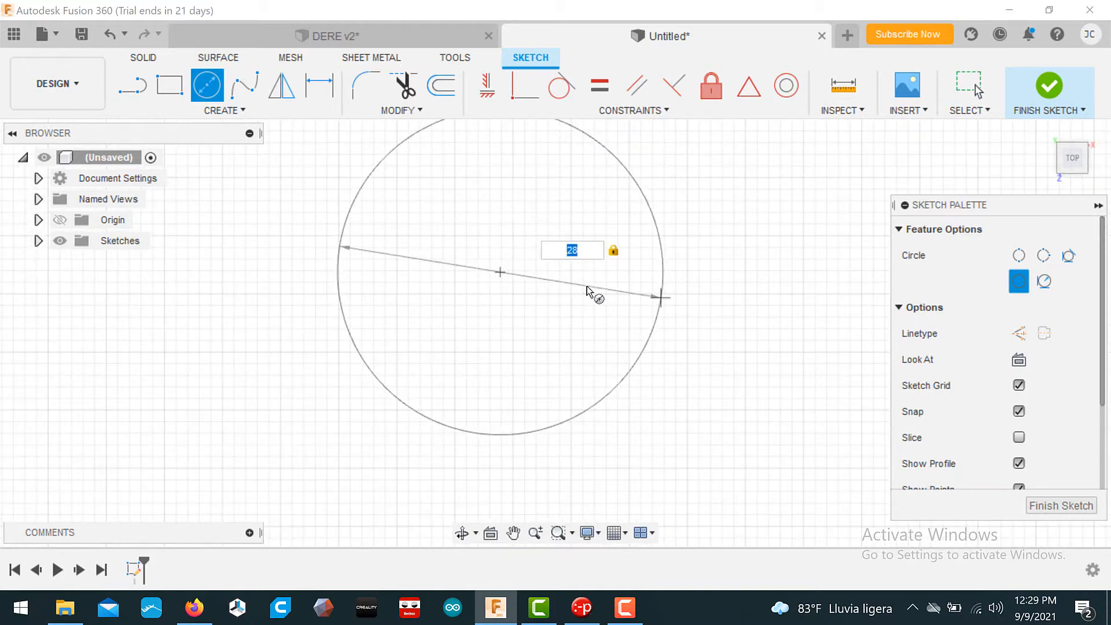
key("Return")
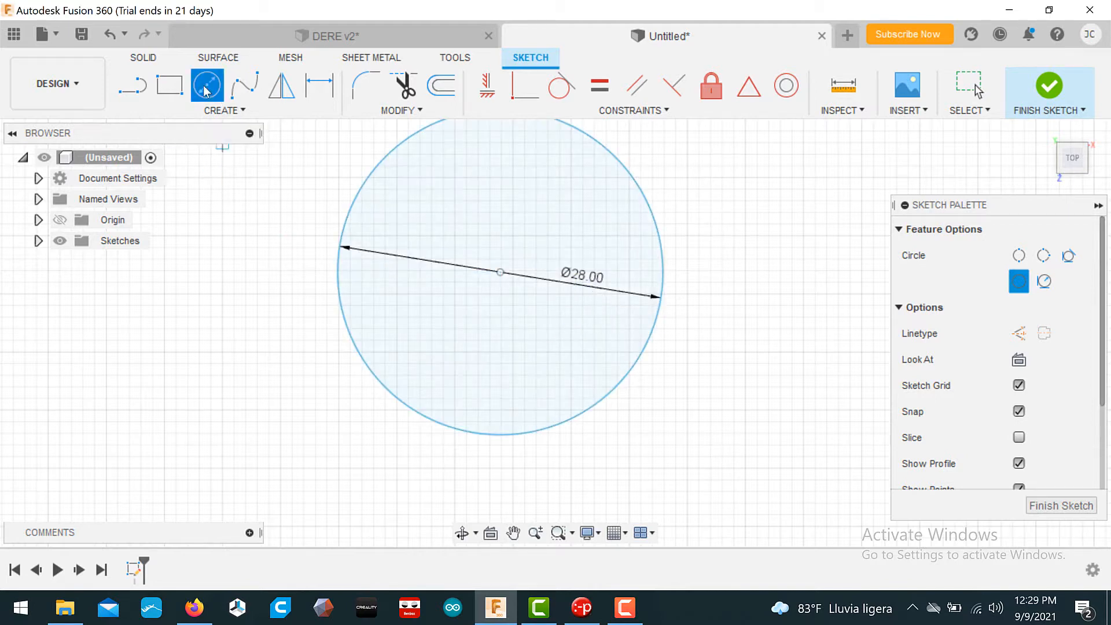
Step: Add a concentric 19 mm diameter circle at the center of the 28 mm circle
left_click(501, 272)
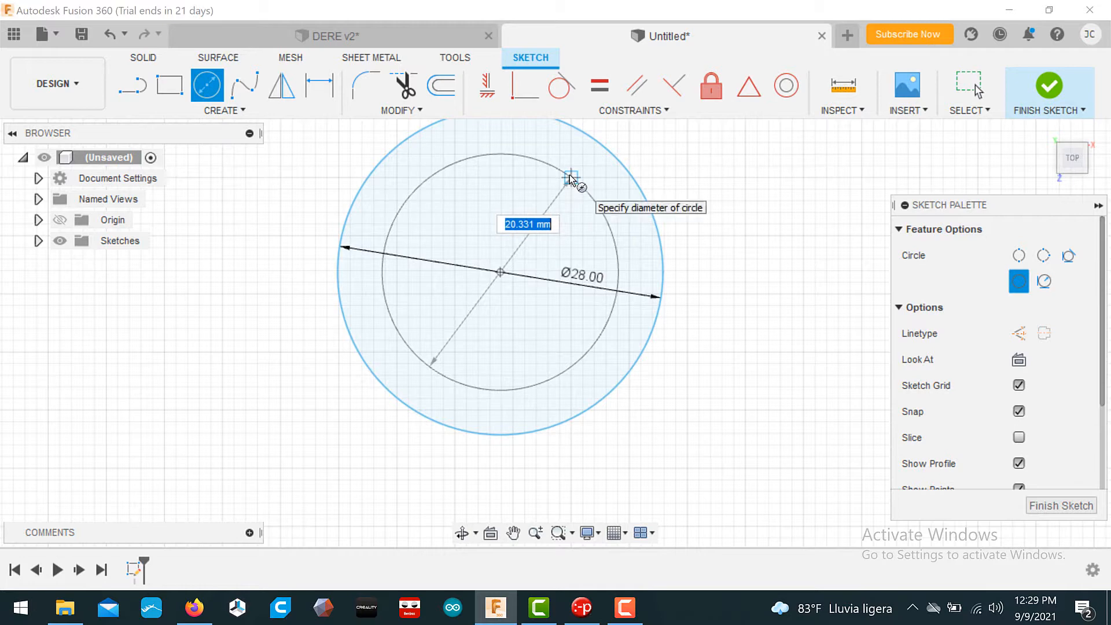
type("19")
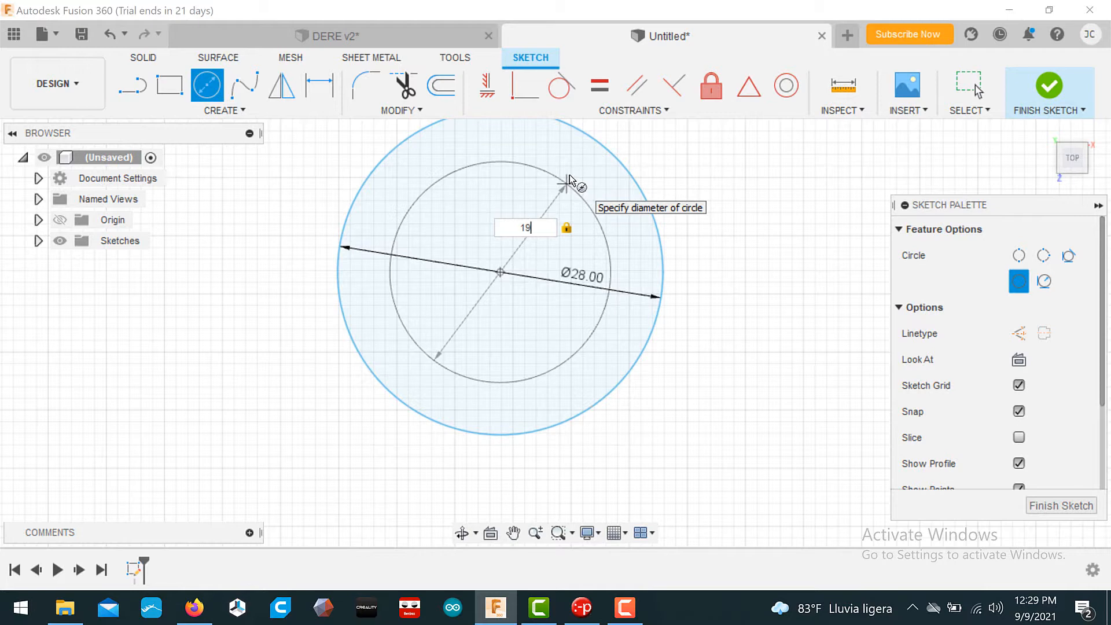
key("Return")
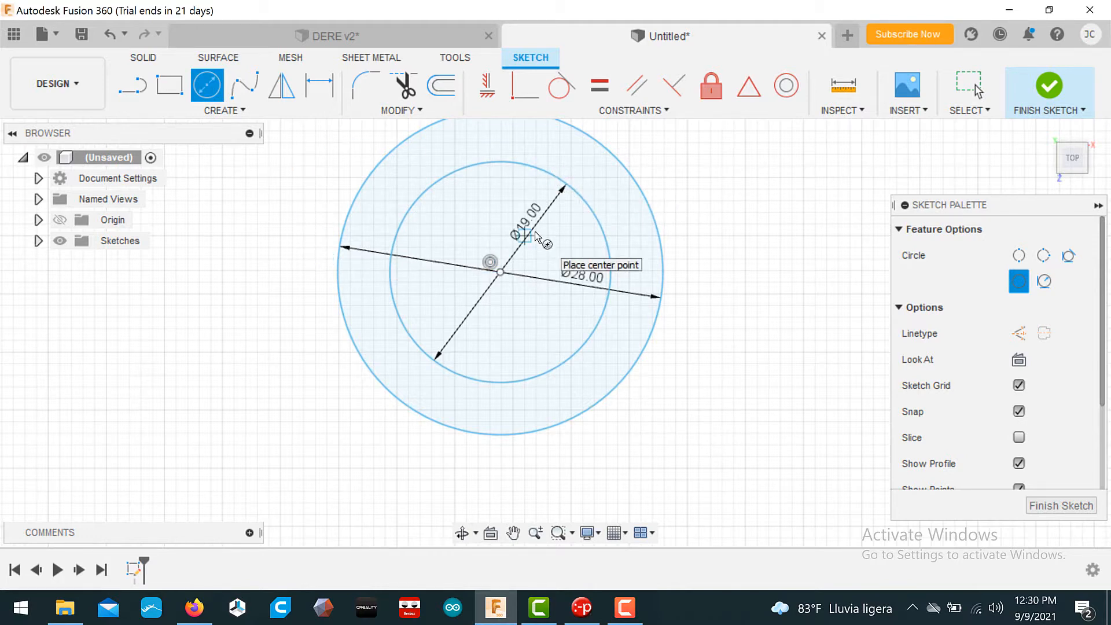
left_click(624, 617)
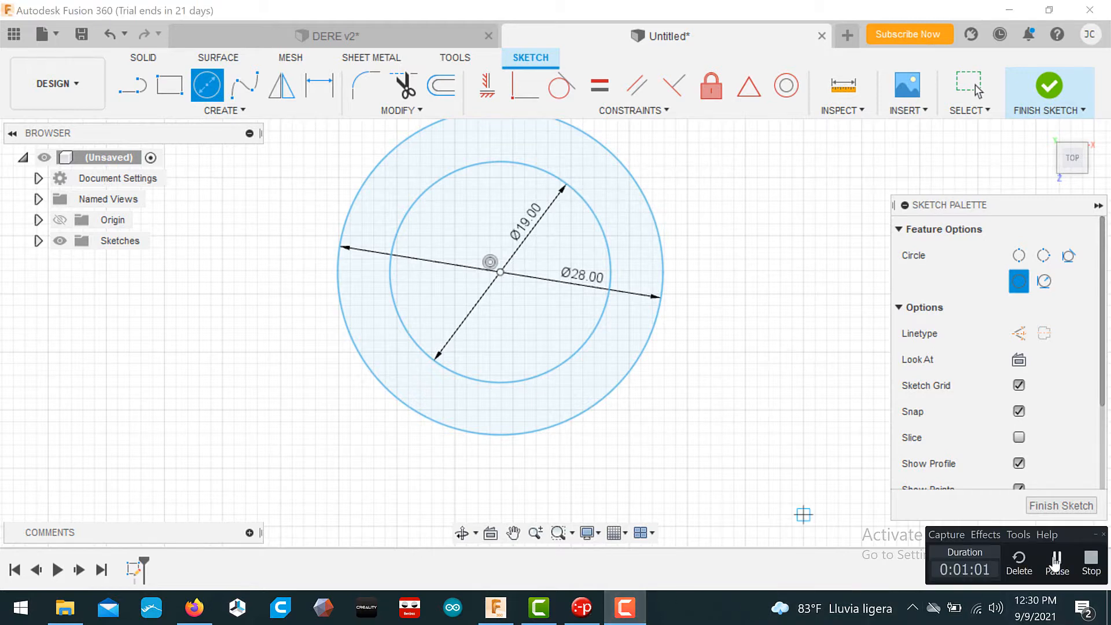
left_click(1056, 560)
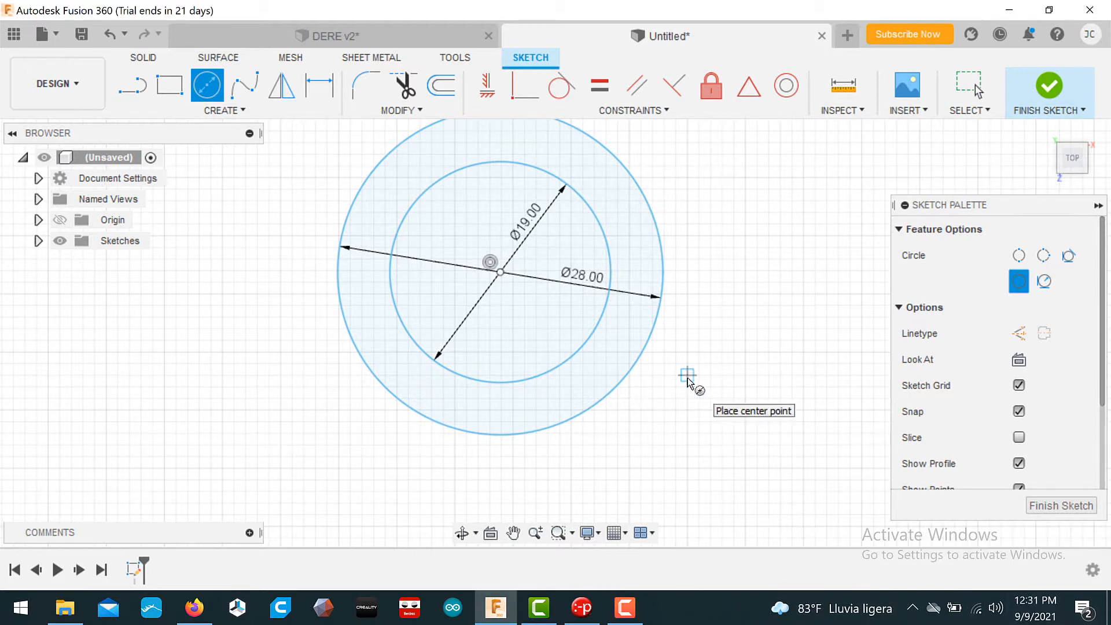
mouse_move(687, 377)
middle_mouse_down()
mouse_move(709, 439)
mouse_move(695, 408)
middle_mouse_up()
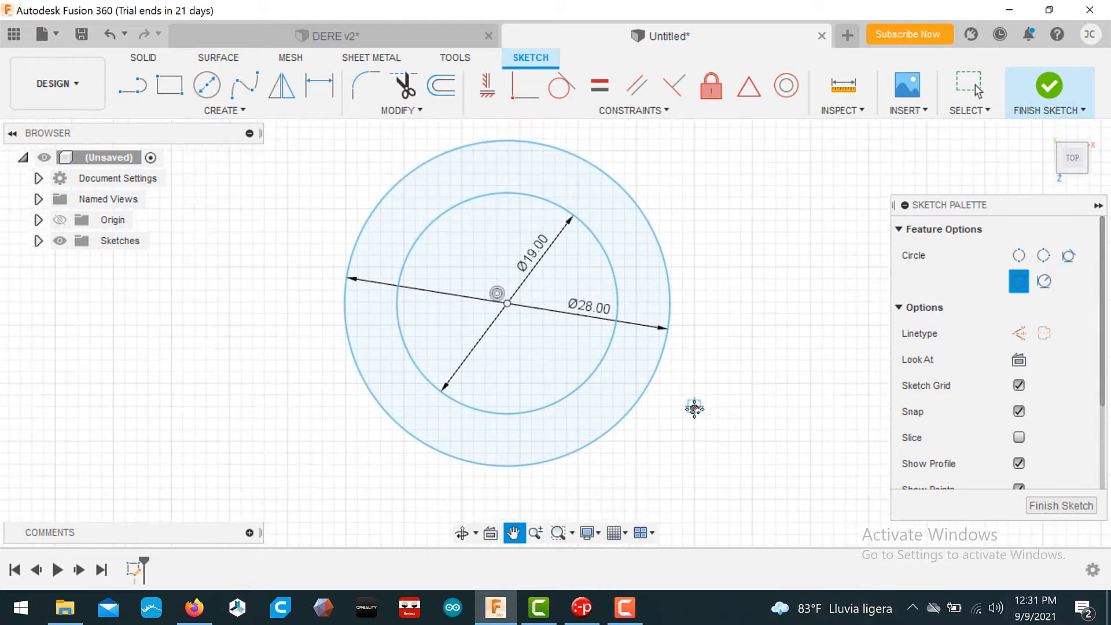
key("c")
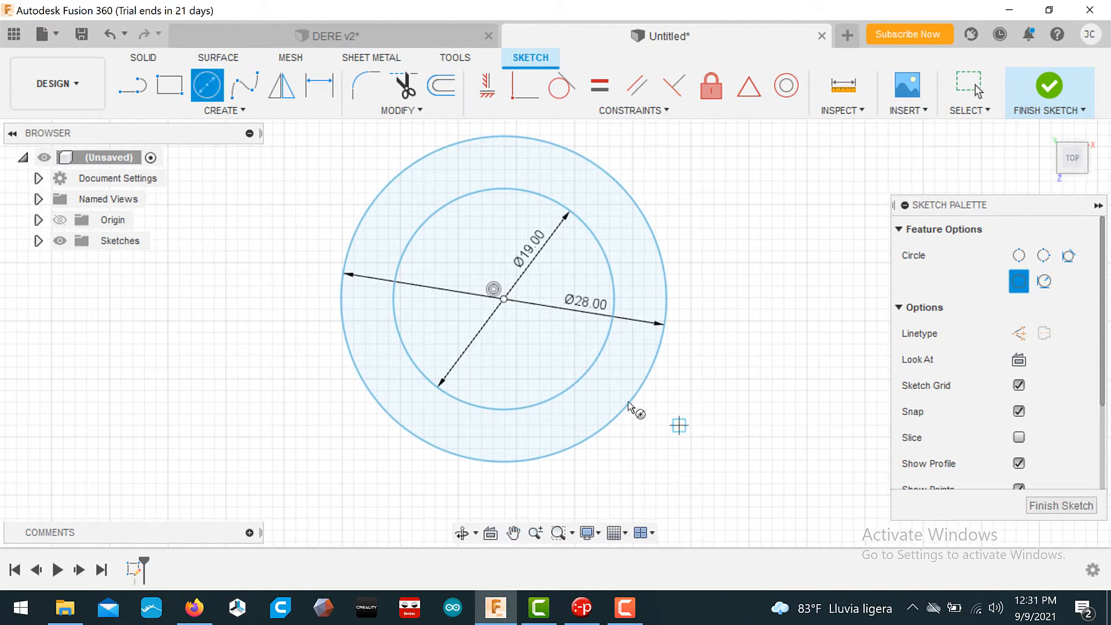
left_click(504, 299)
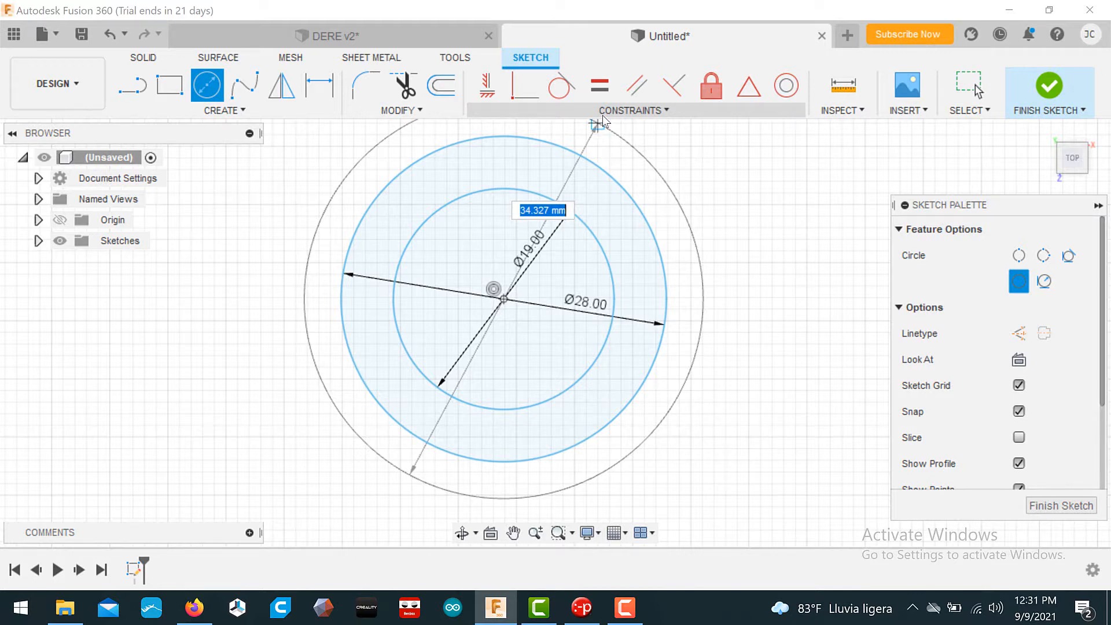
left_click(603, 113)
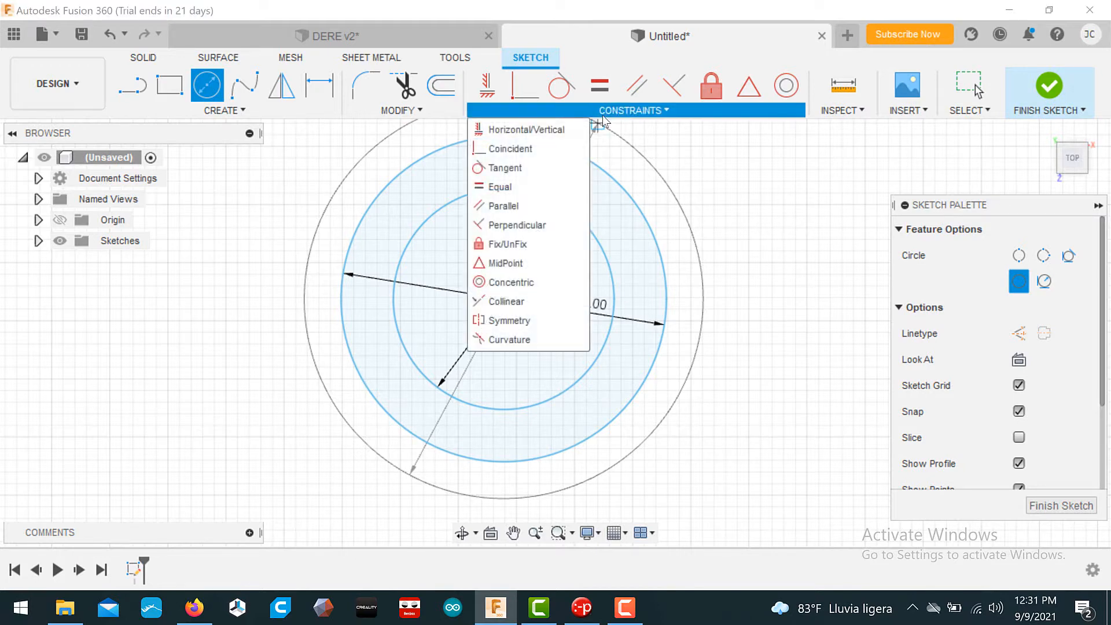
left_click(603, 118)
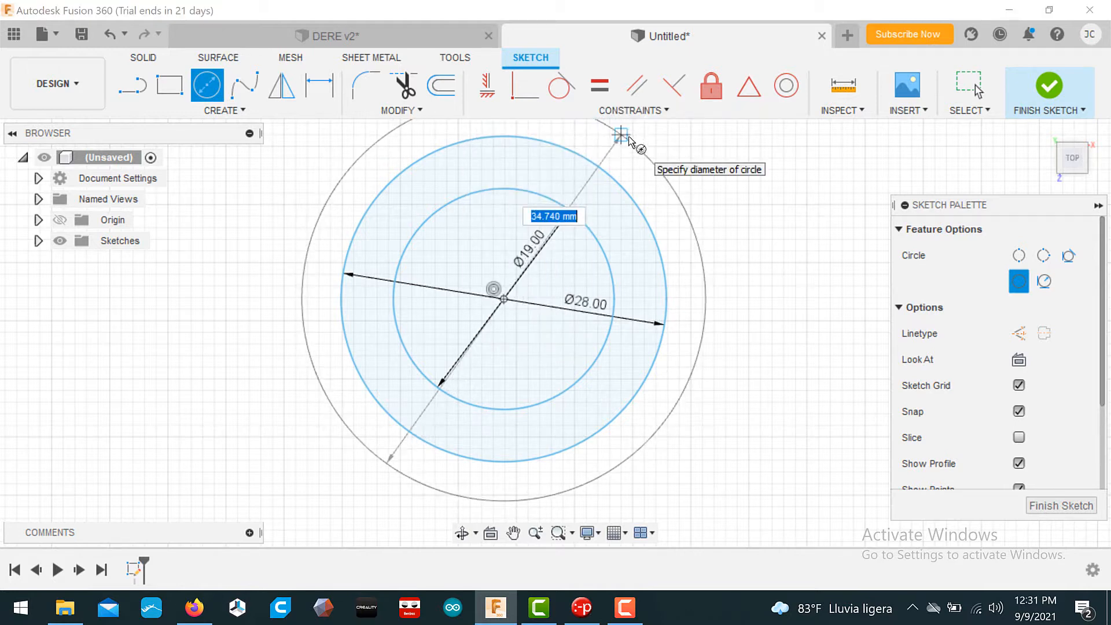
type("3")
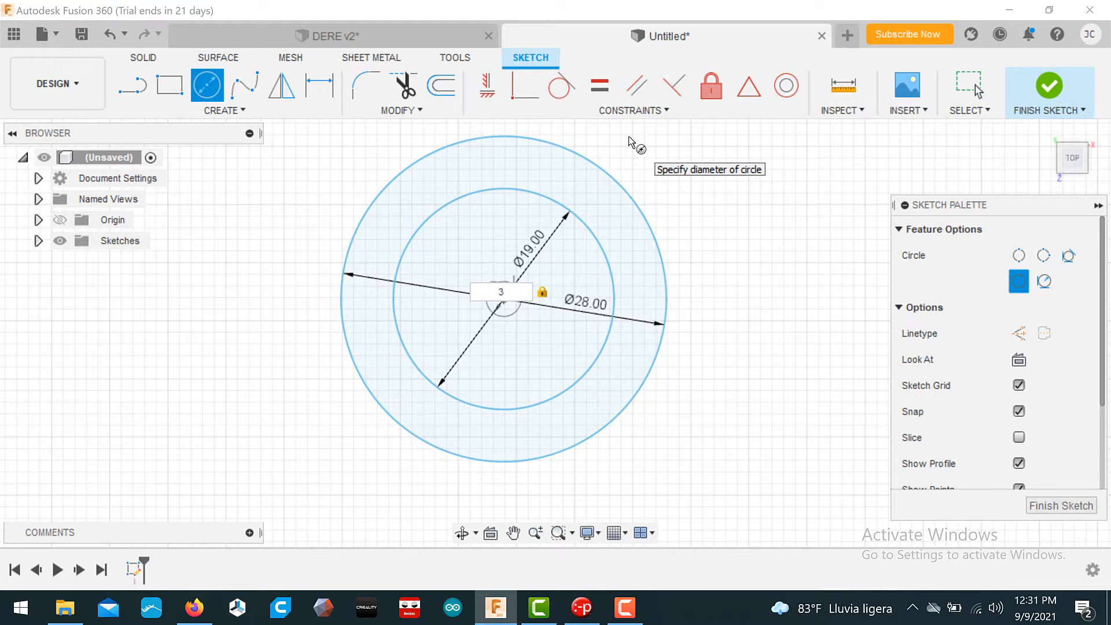
key("Return")
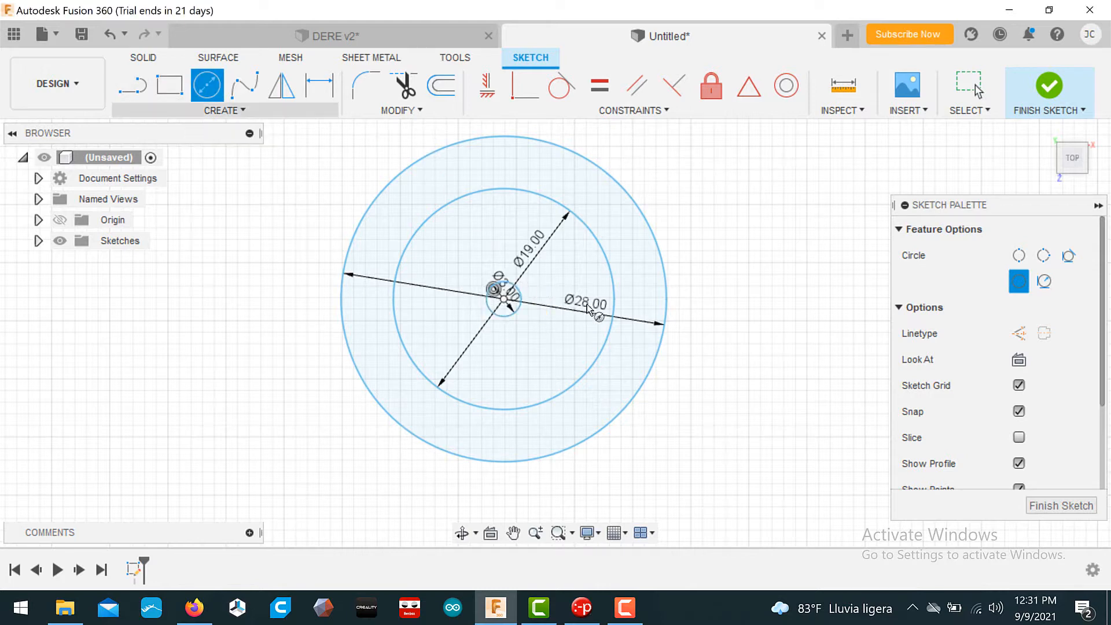
key("Escape")
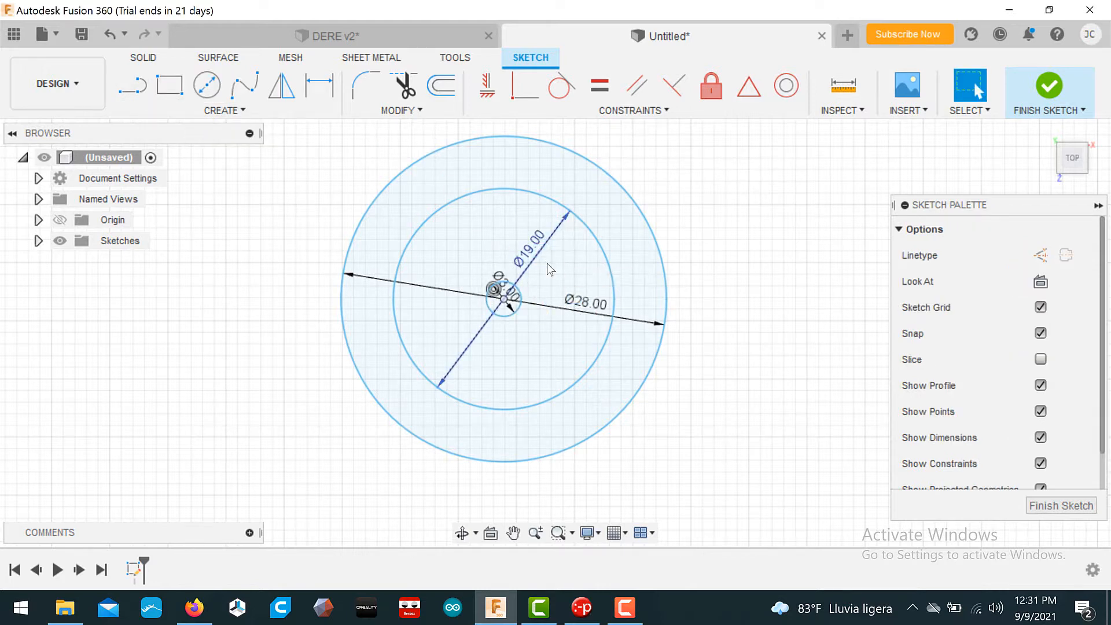
left_click(113, 32)
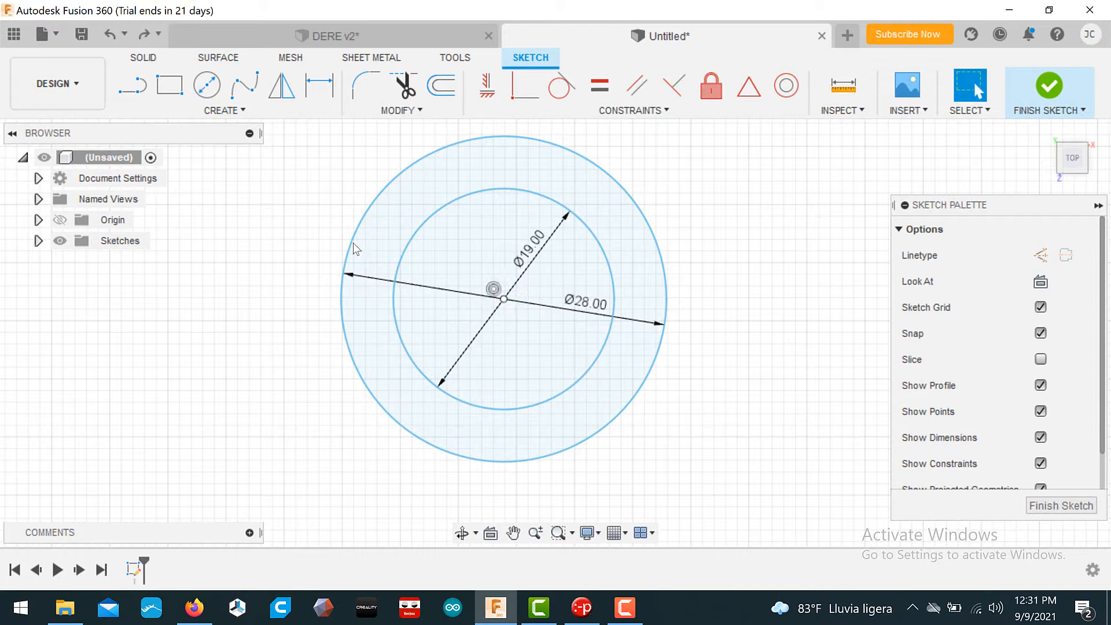
Step: Add a concentric 34 mm diameter circle around the 28 mm circle
middle_click_drag(521, 350, 507, 399)
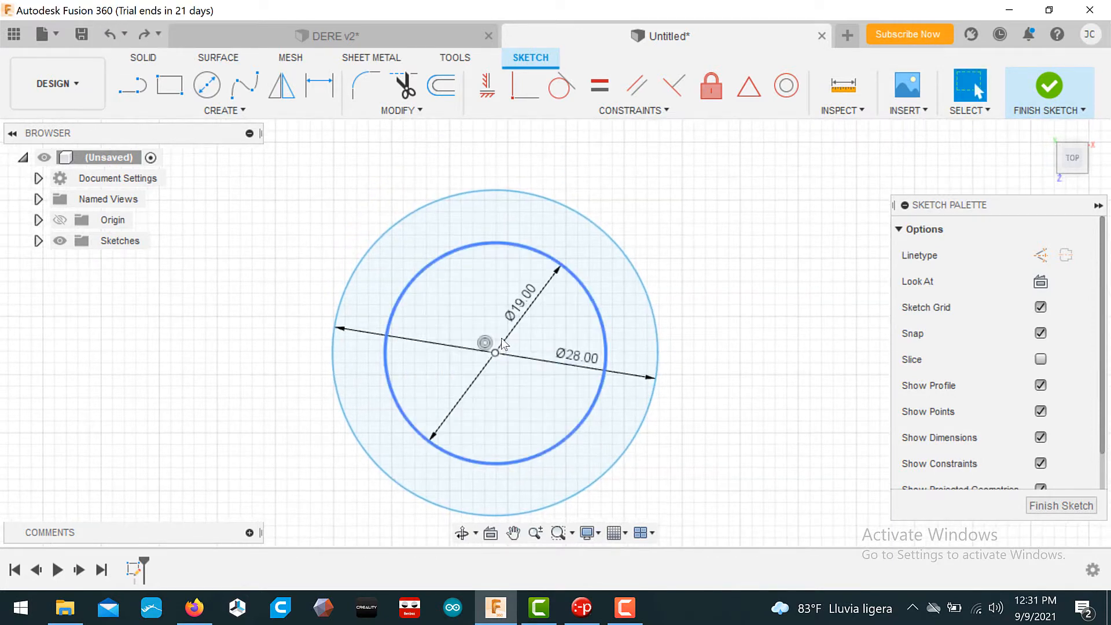
scroll(507, 348, "down", 1)
scroll(507, 347, "up", 3)
scroll(507, 349, "down", 4)
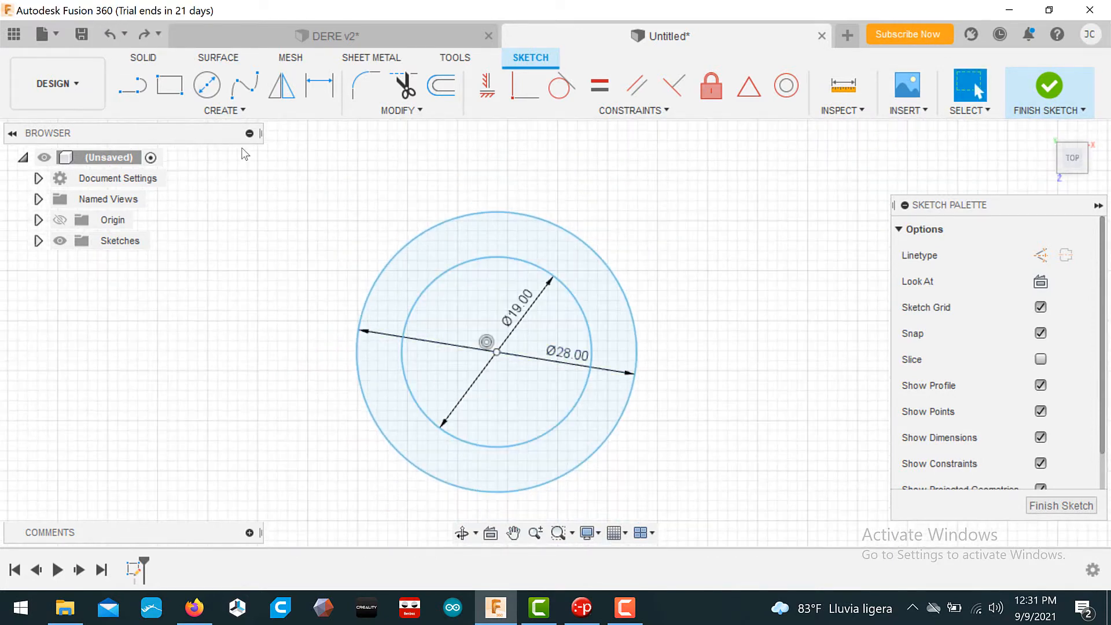
left_click(207, 85)
left_click(496, 352)
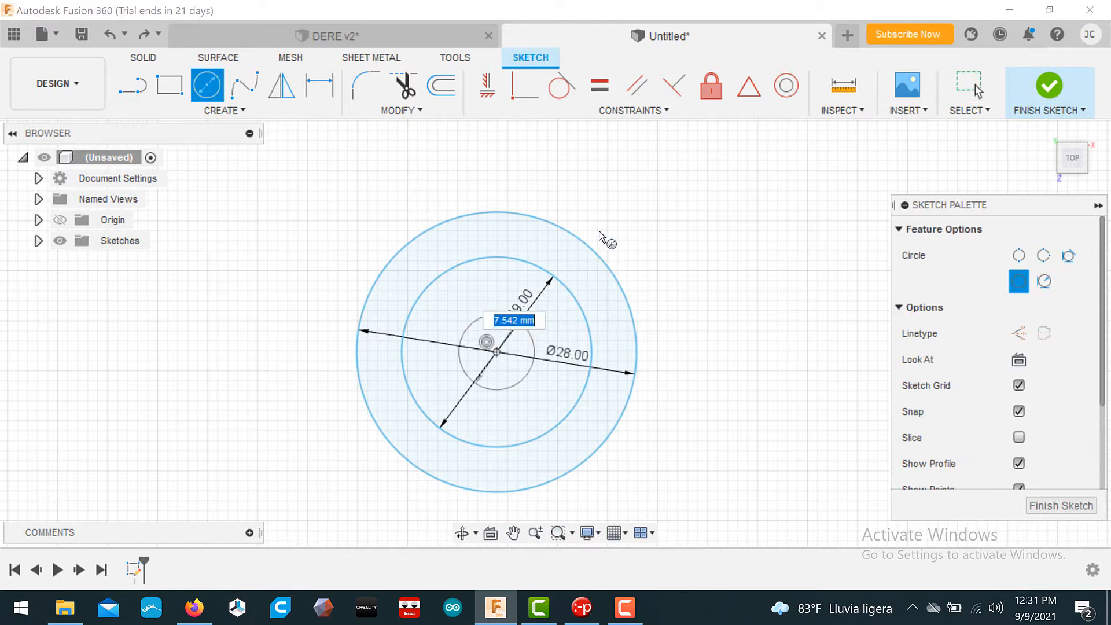
type("3")
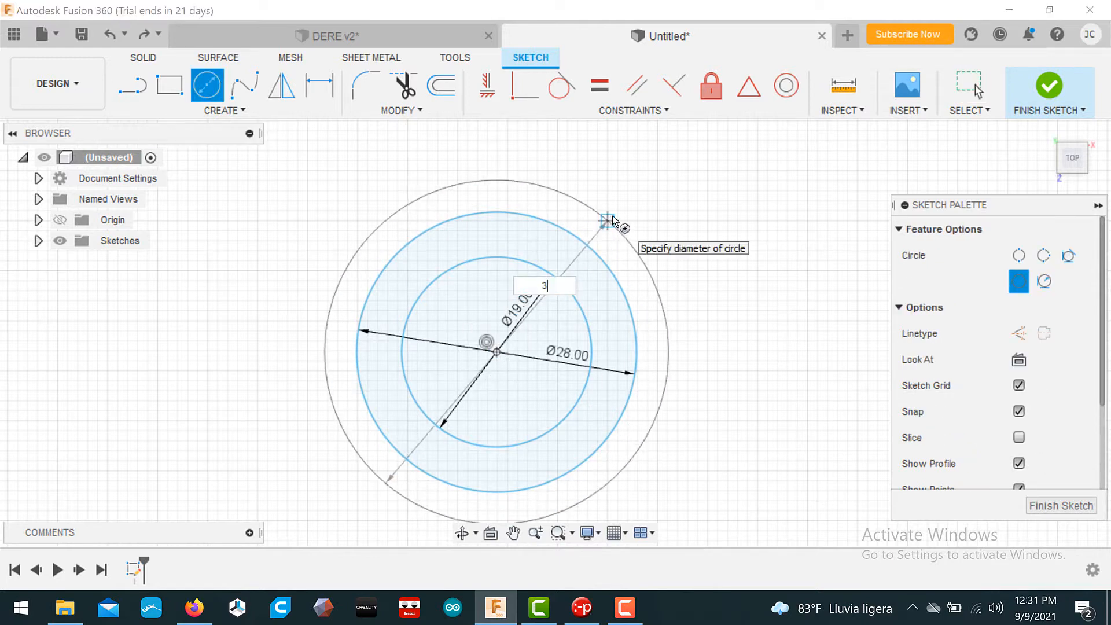
type("4")
key("Tab")
key("Return")
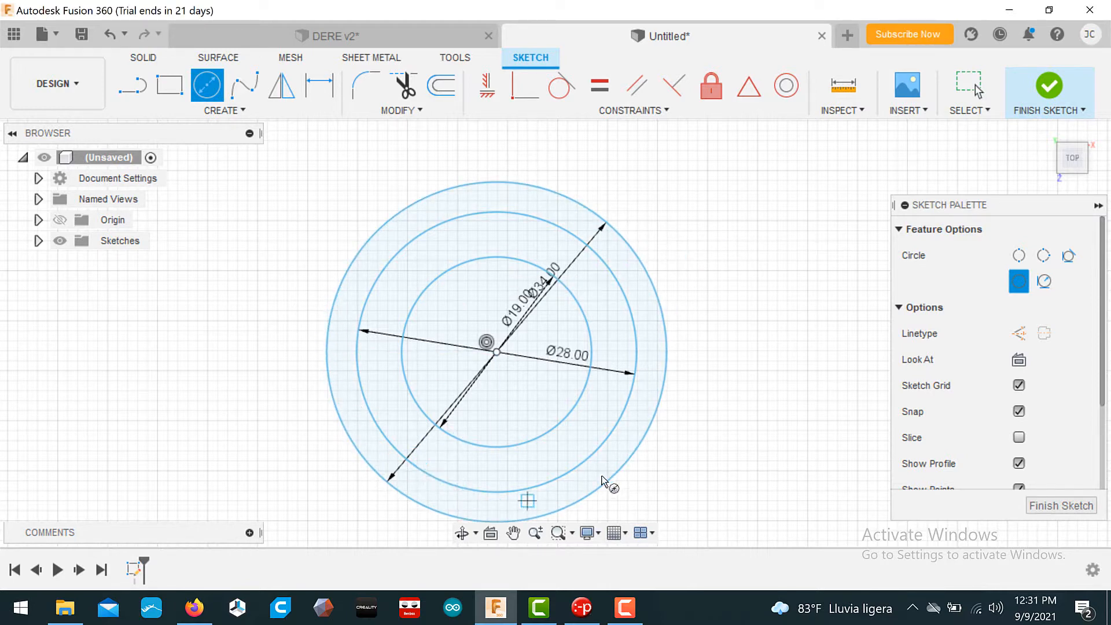
Step: Finish the sketch of the concentric circles and expand the list of sketches
left_click(142, 59)
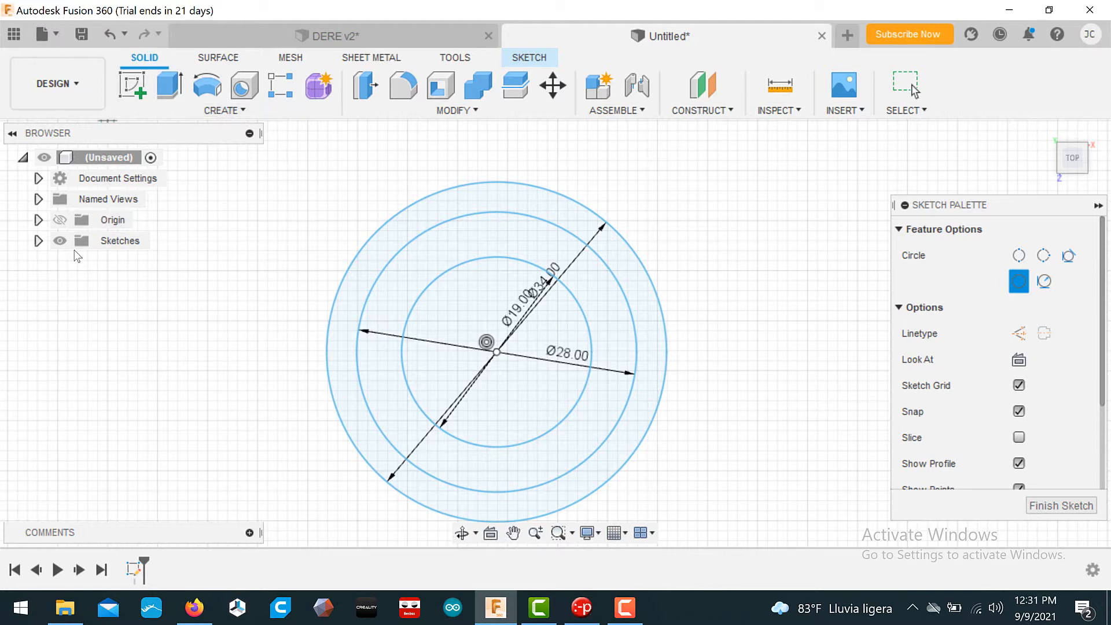
left_click(38, 241)
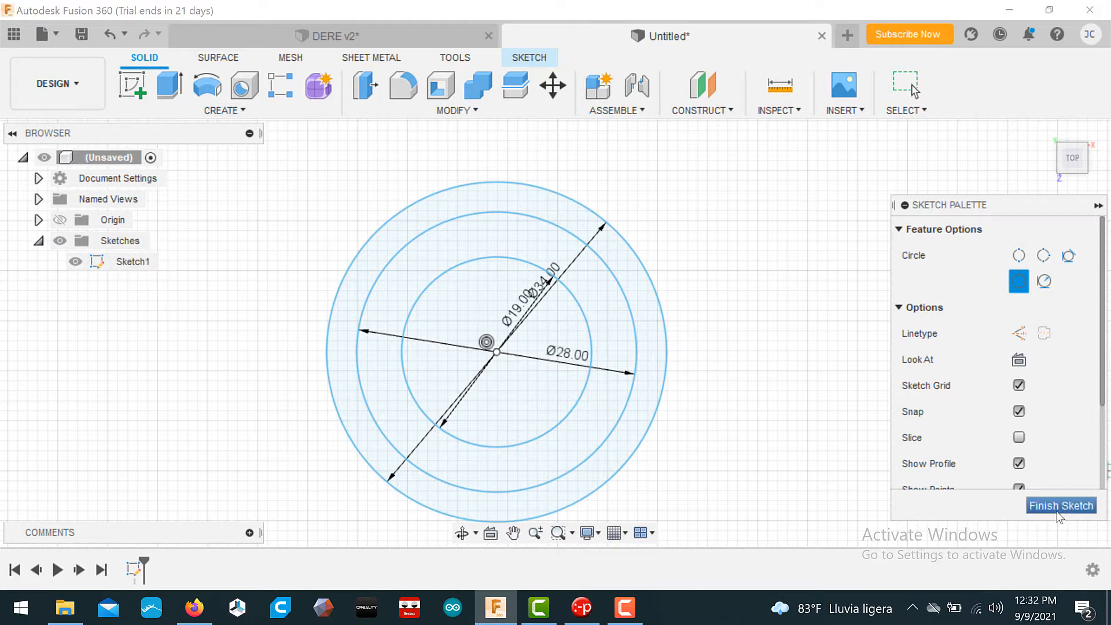
left_click(1062, 506)
Step: Reopen Sketch1, draw a circle from the common center out to the 34 mm circle, and finish the sketch
right_click(118, 263)
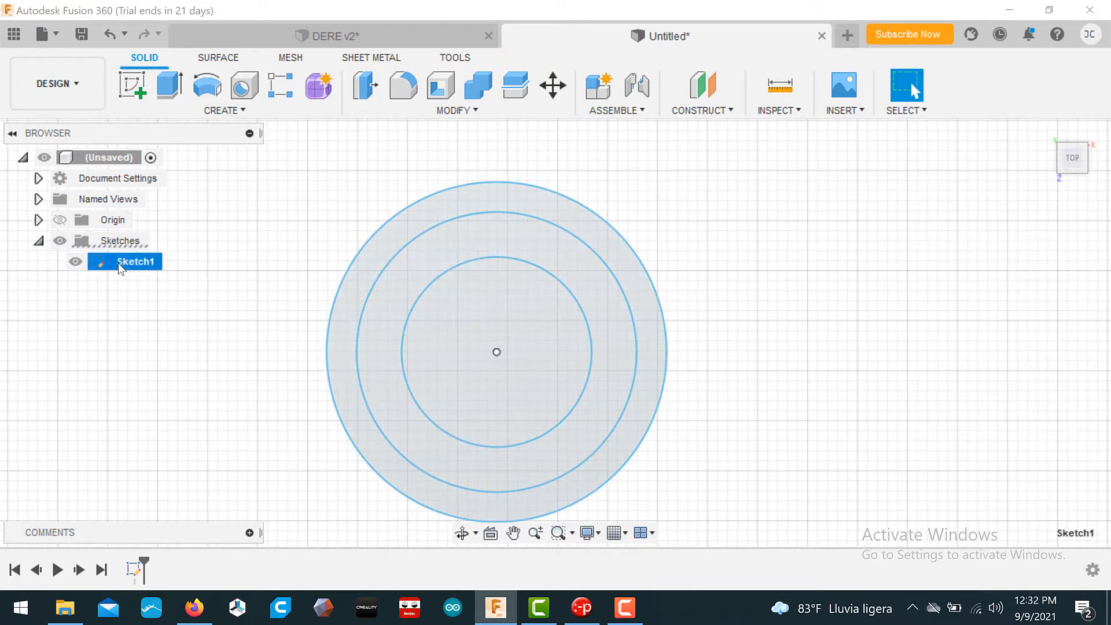
left_click(159, 321)
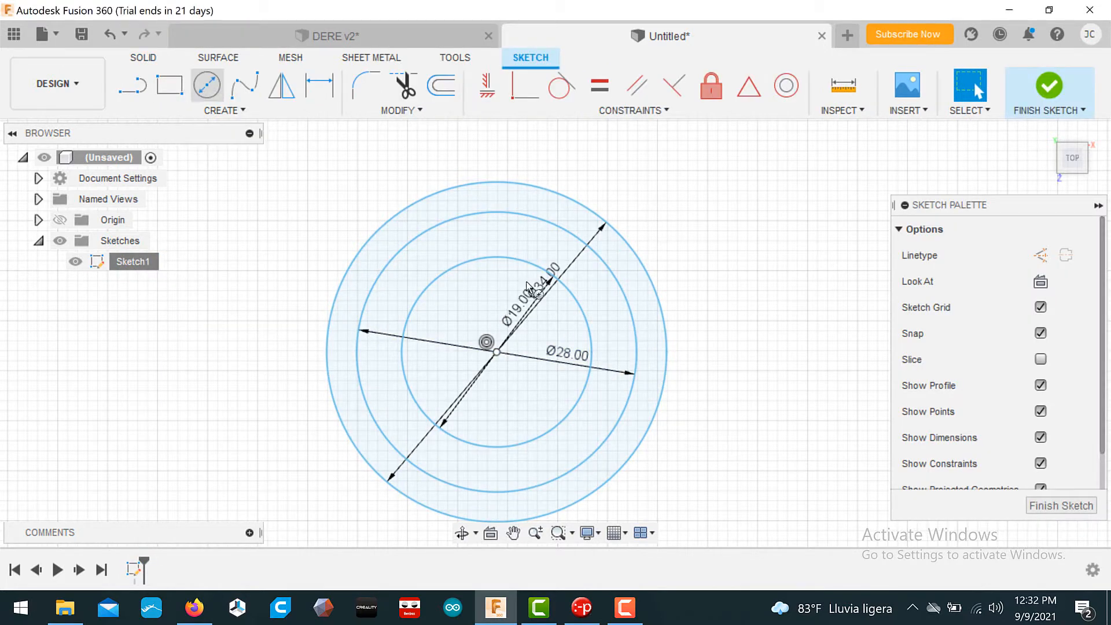
left_click(206, 86)
left_click(496, 351)
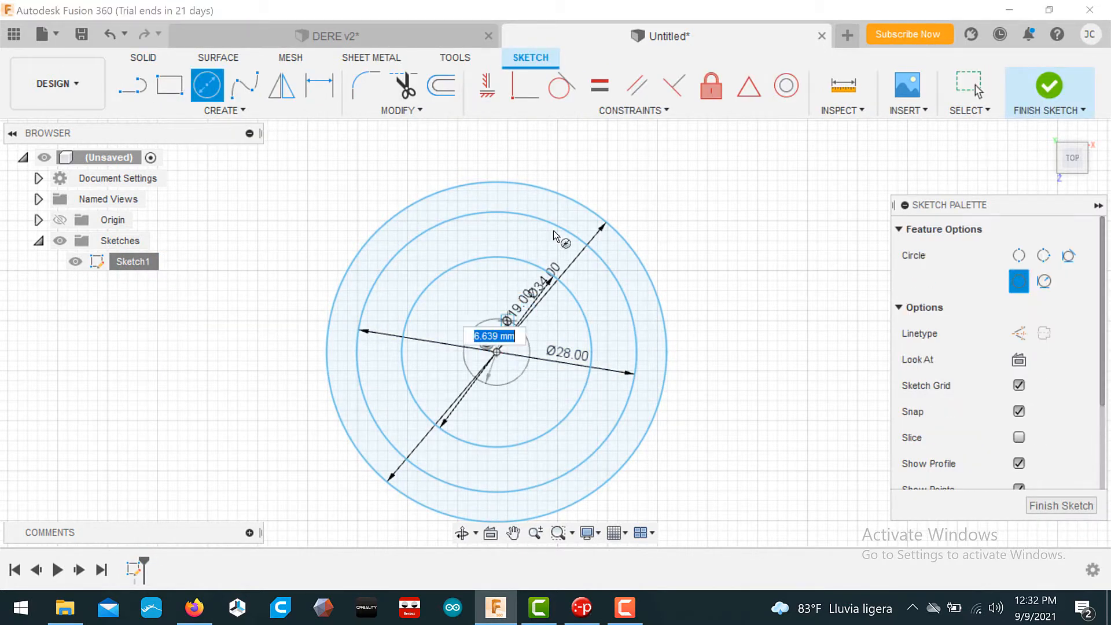
left_click(578, 202)
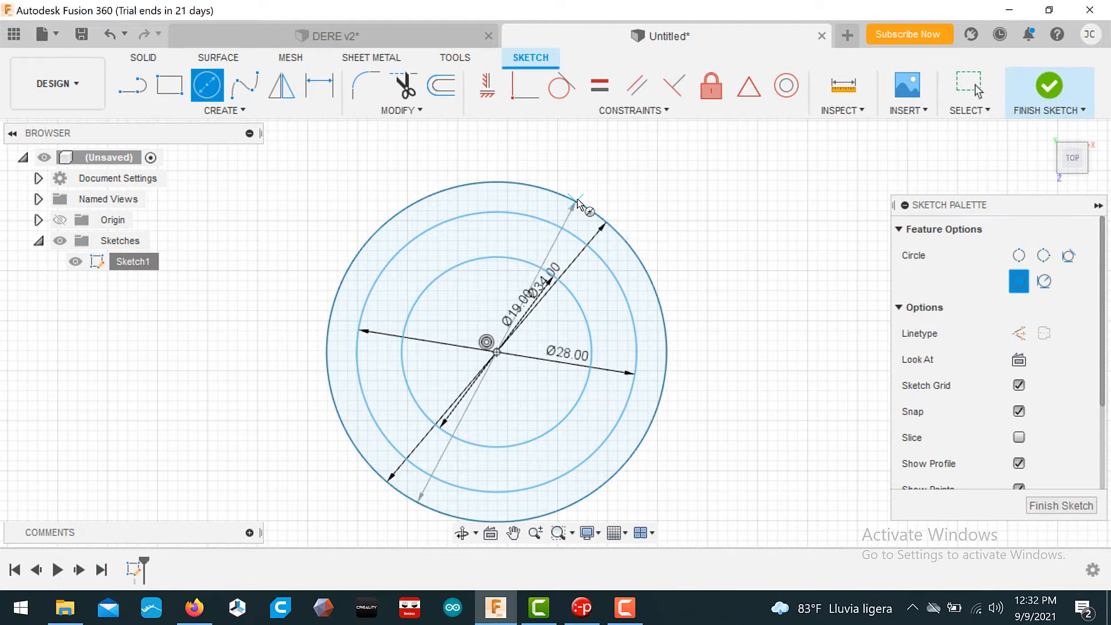
left_click(1061, 506)
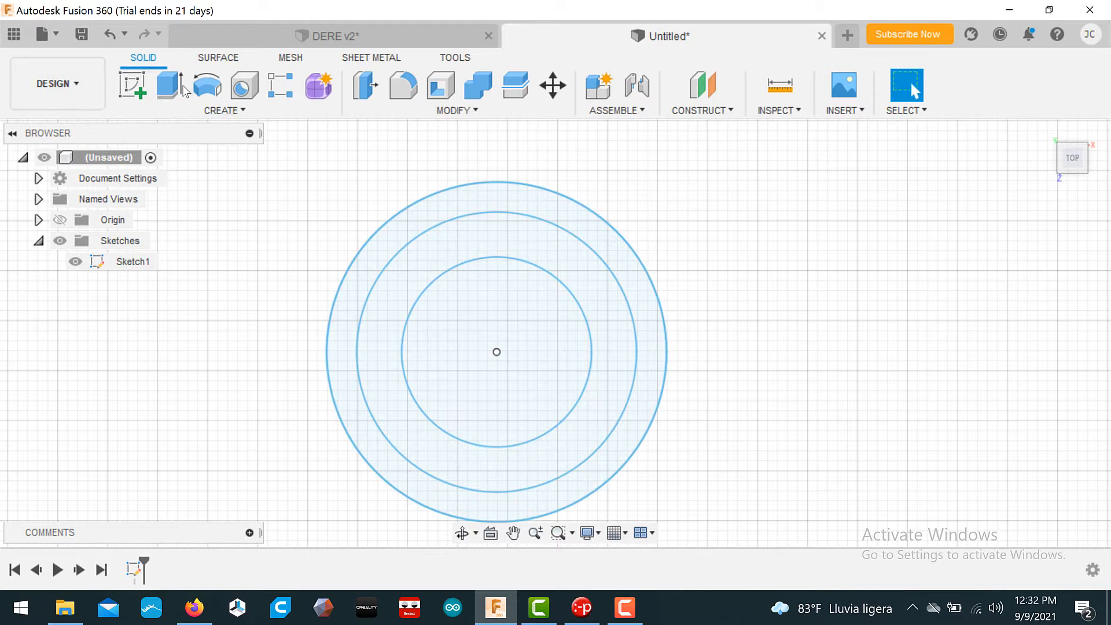
Step: Measure the 28 mm circle and the outer ring profile of the sketch
left_click(183, 89)
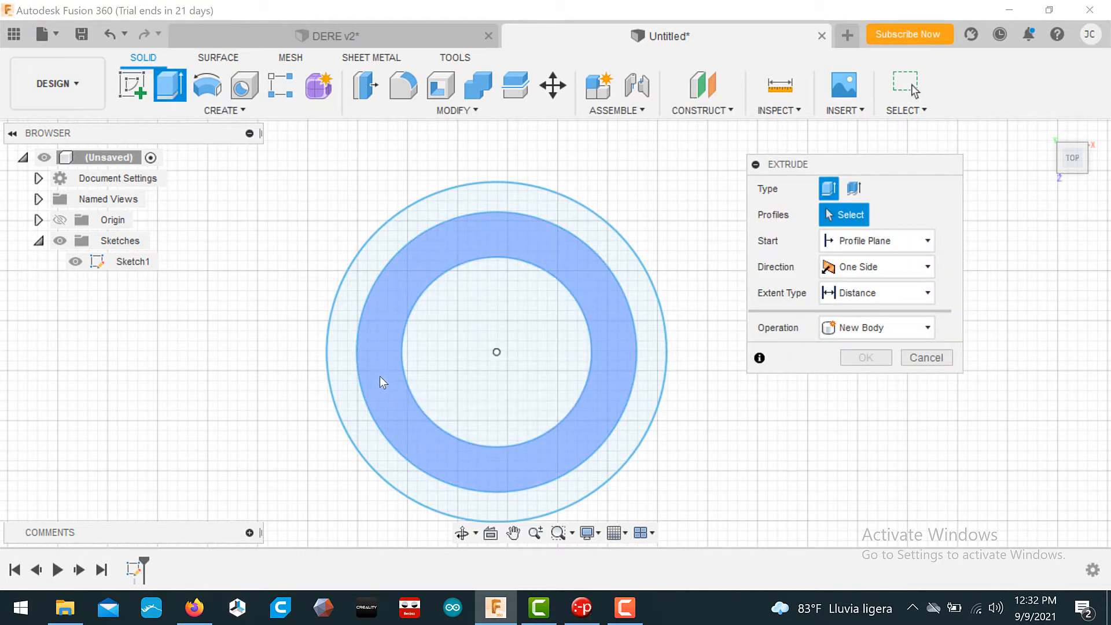
left_click(784, 94)
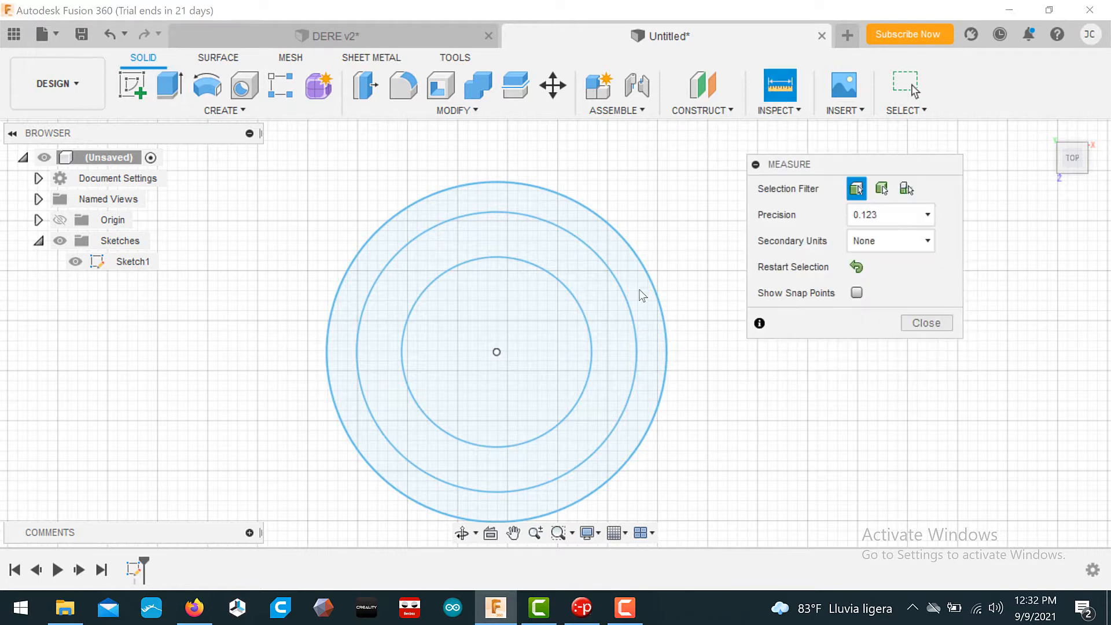
left_click(634, 328)
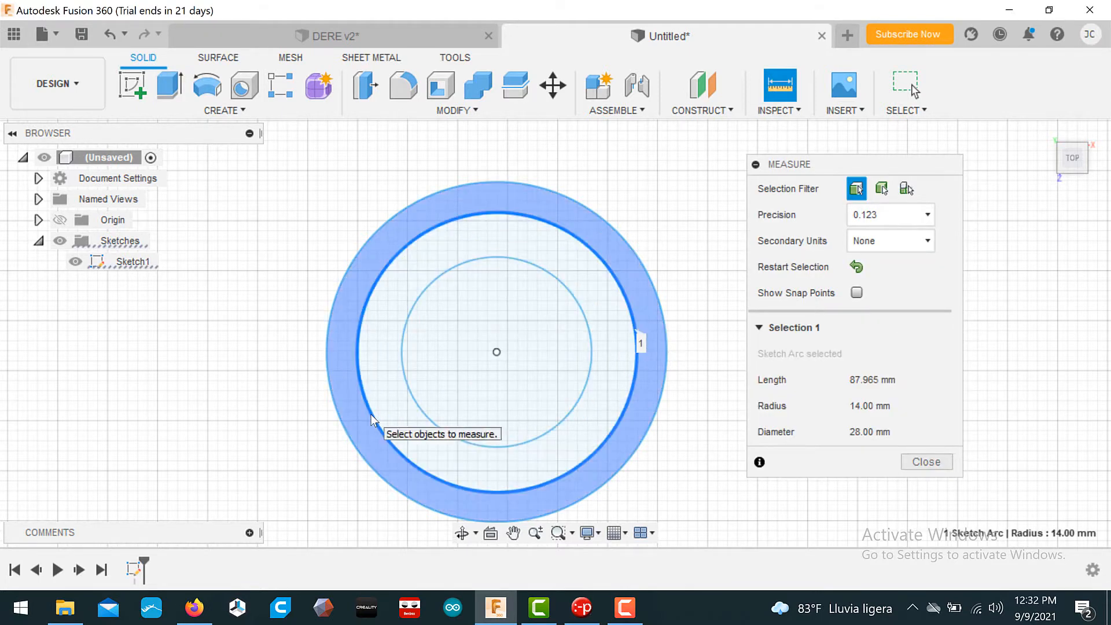
left_click(371, 416)
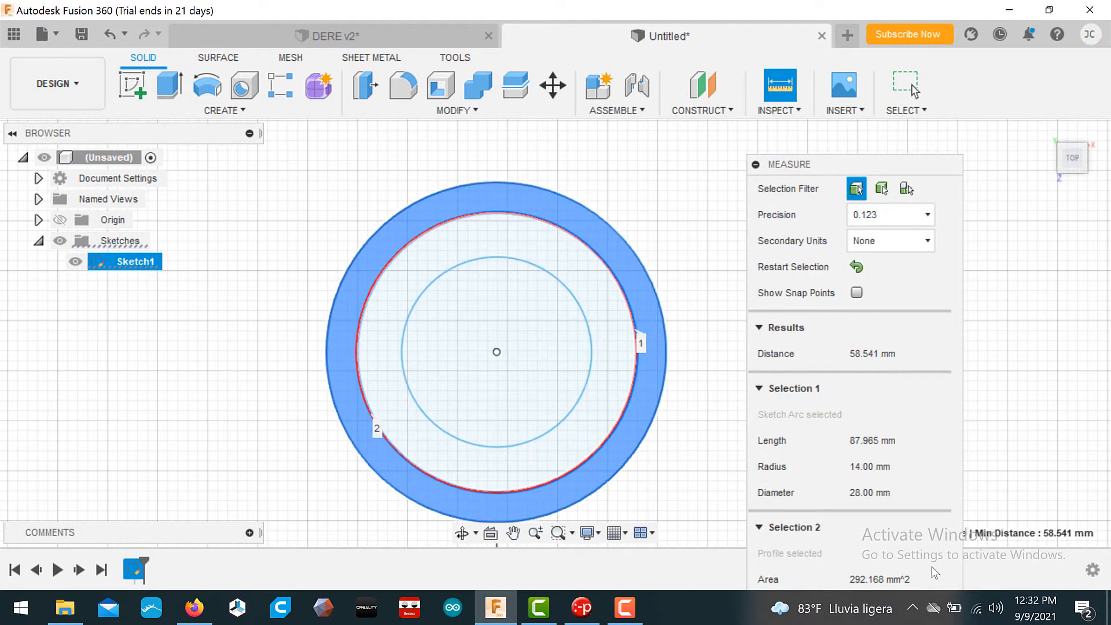
scroll(1001, 386, "up", 3)
scroll(999, 388, "down", 3)
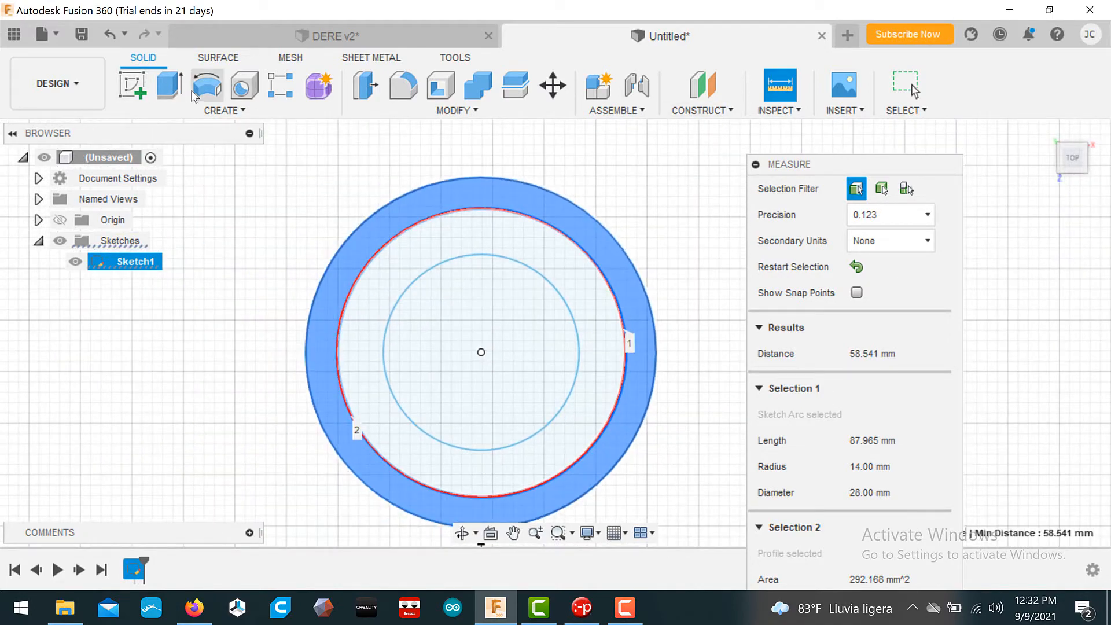
Step: Extrude the inner 19 mm circle profile 12 mm as a new body
left_click(173, 87)
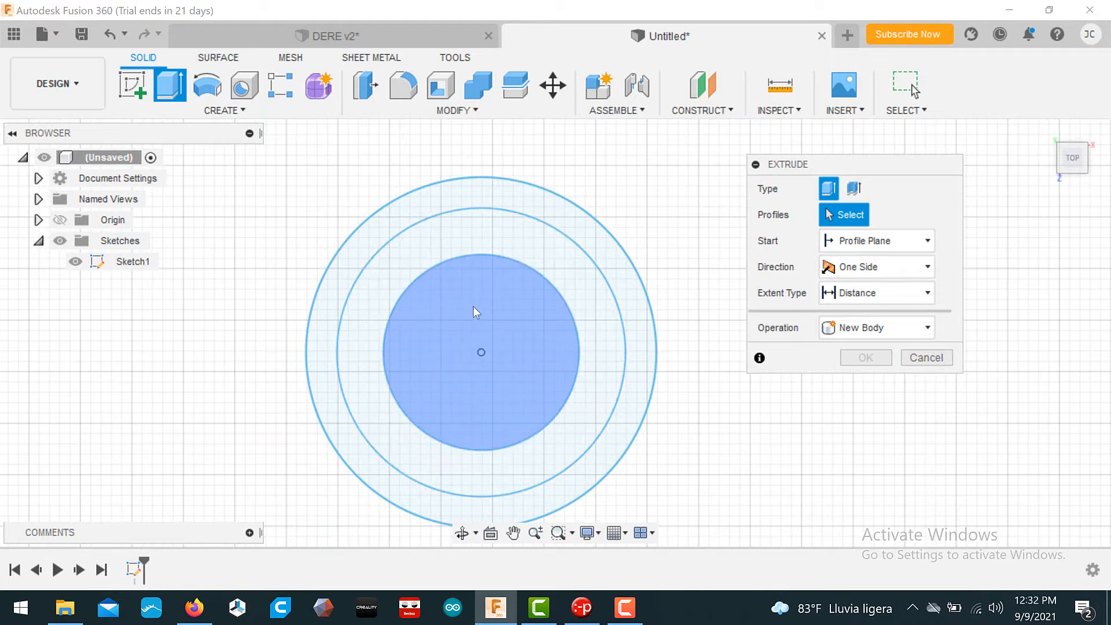
left_click(460, 360)
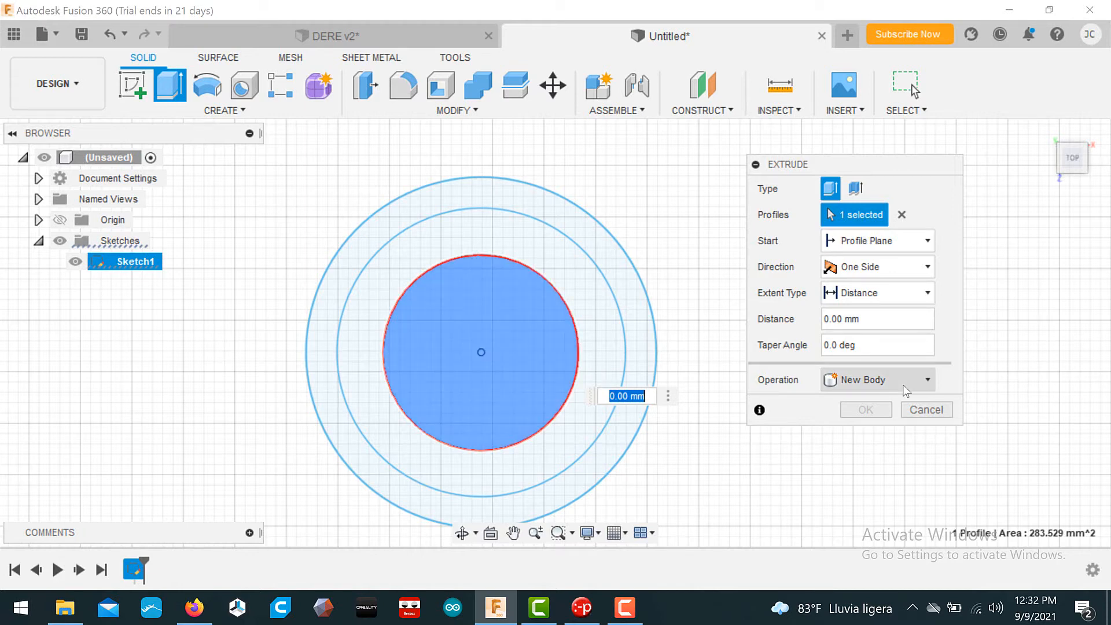
type("12")
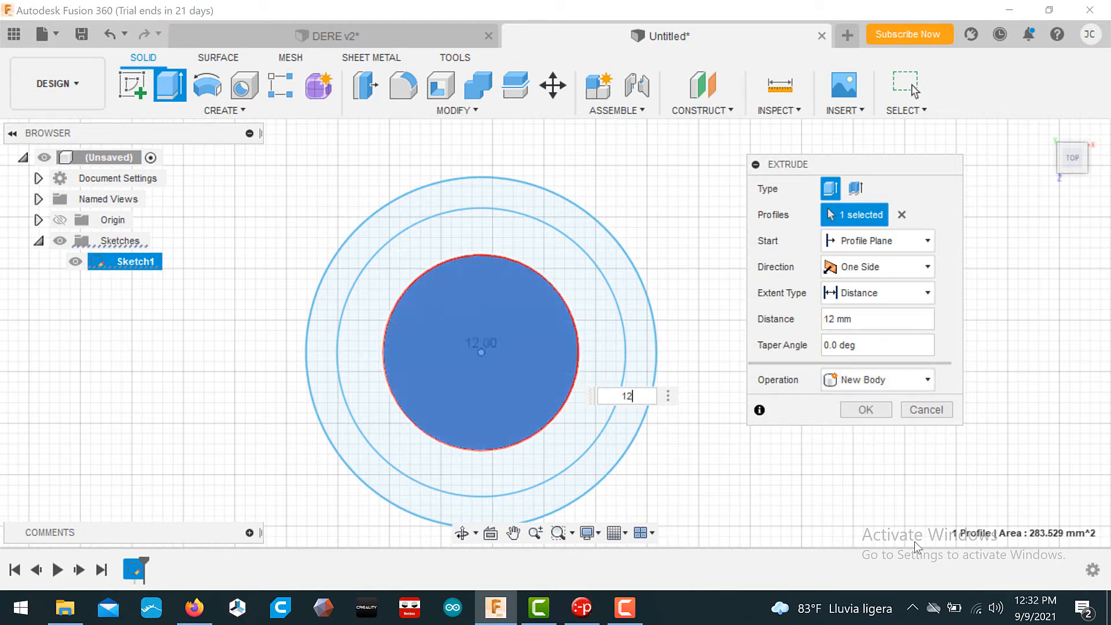
left_click(903, 388)
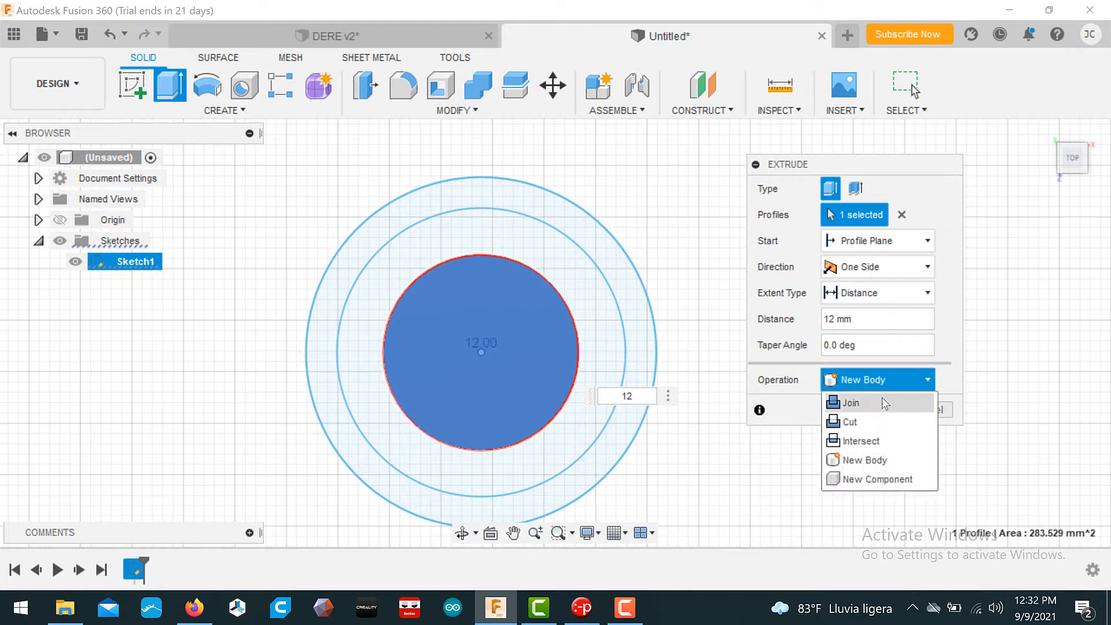
left_click(882, 399)
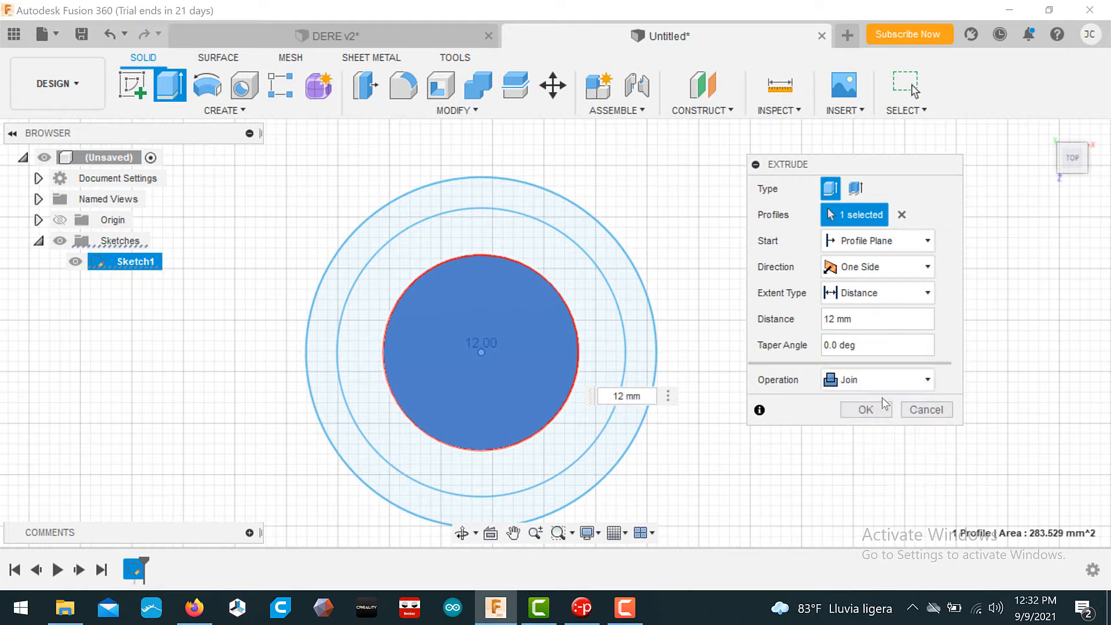
left_click(888, 383)
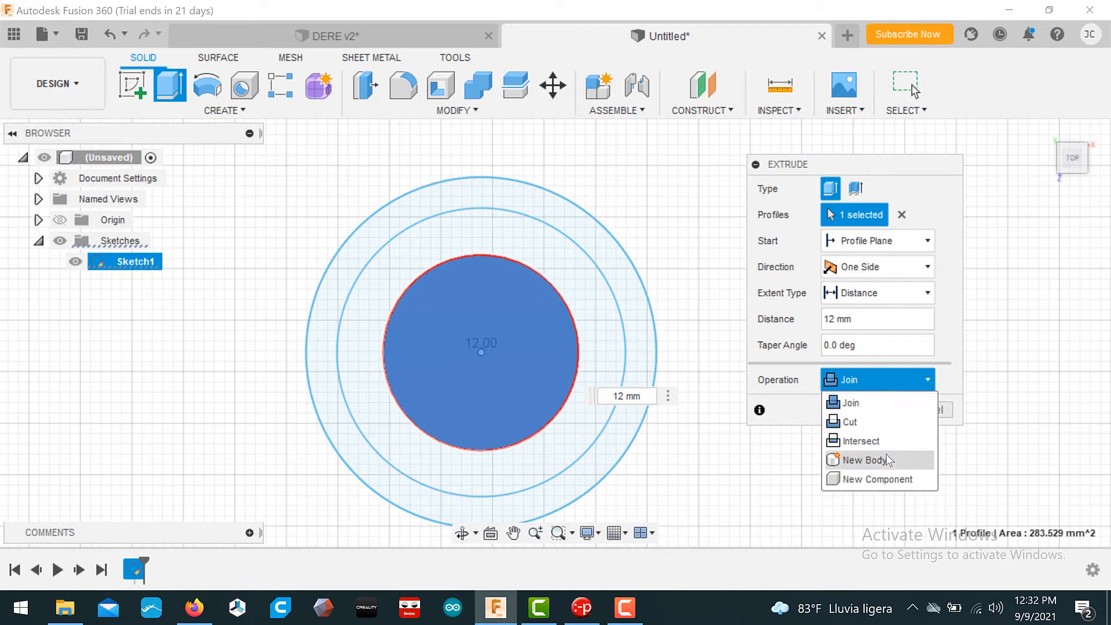
left_click(886, 454)
left_click(878, 409)
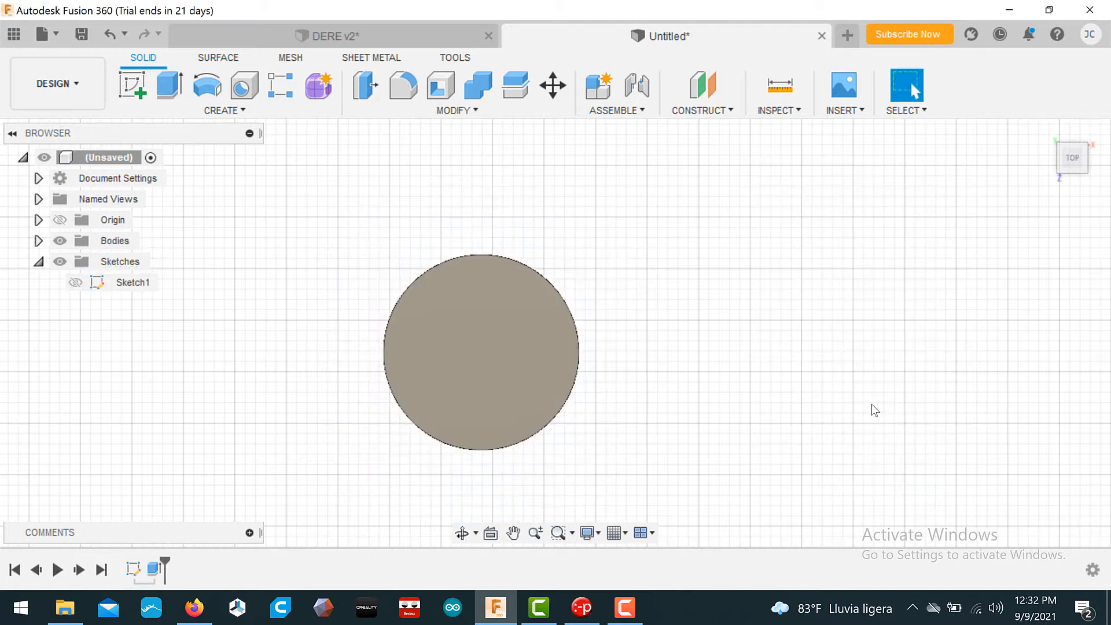
Step: Show Sketch1 and extrude its outer ring profile 4 mm with the Join operation
left_click(75, 282)
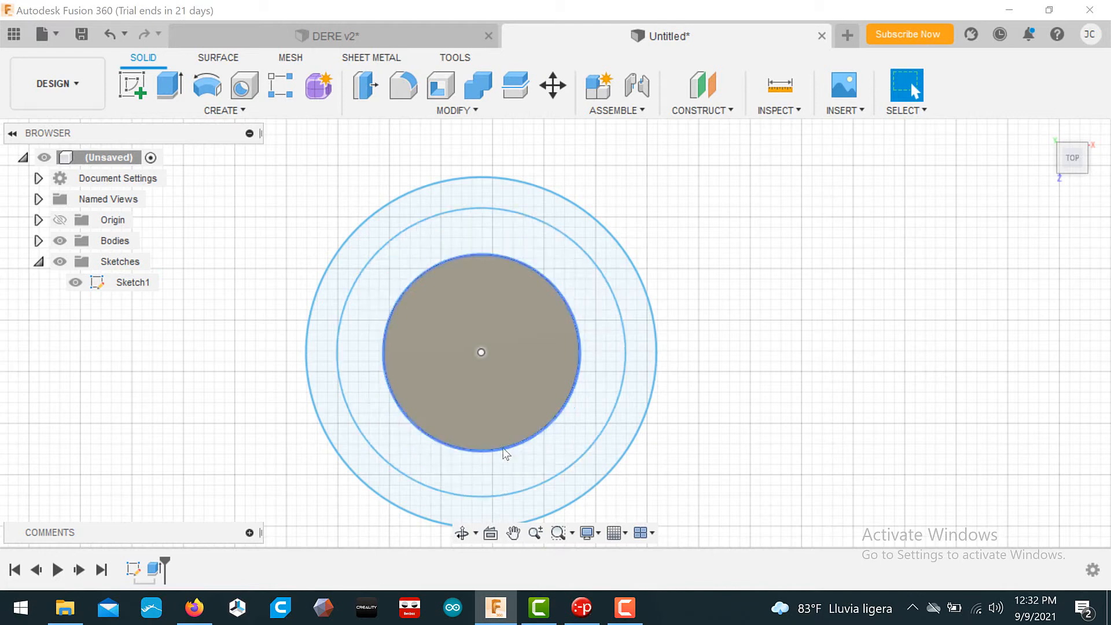
left_click(337, 282)
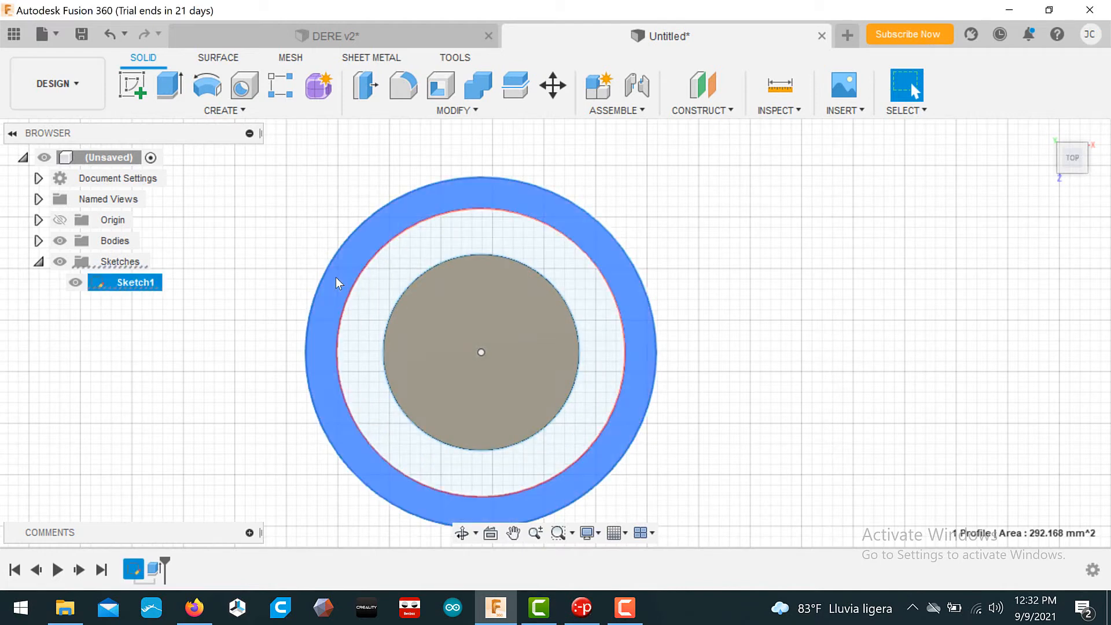
left_click(170, 85)
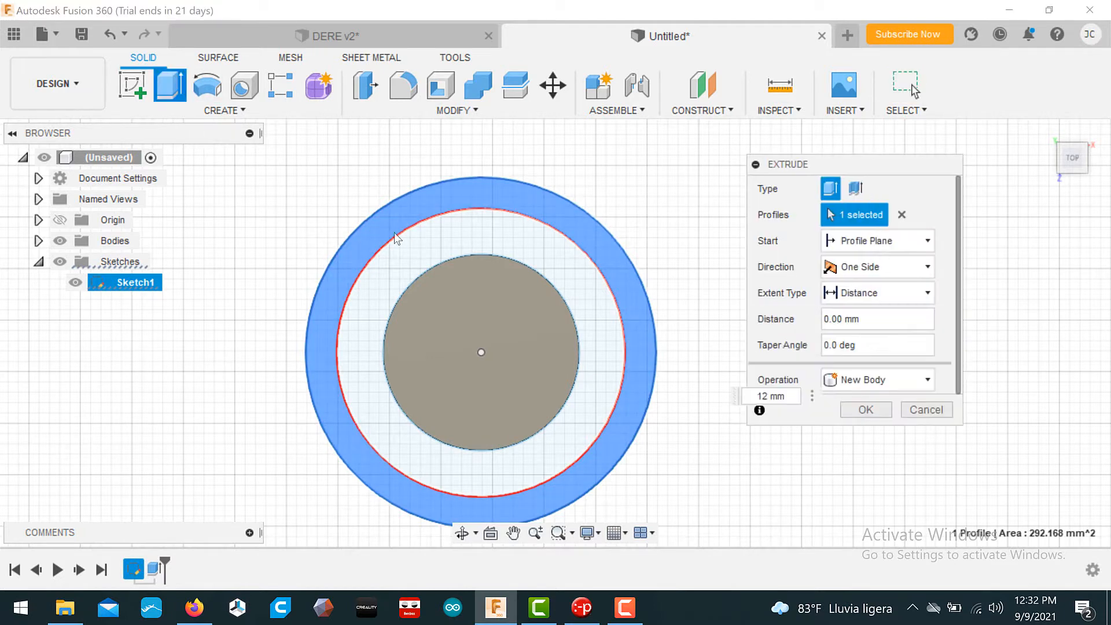
left_click(371, 229)
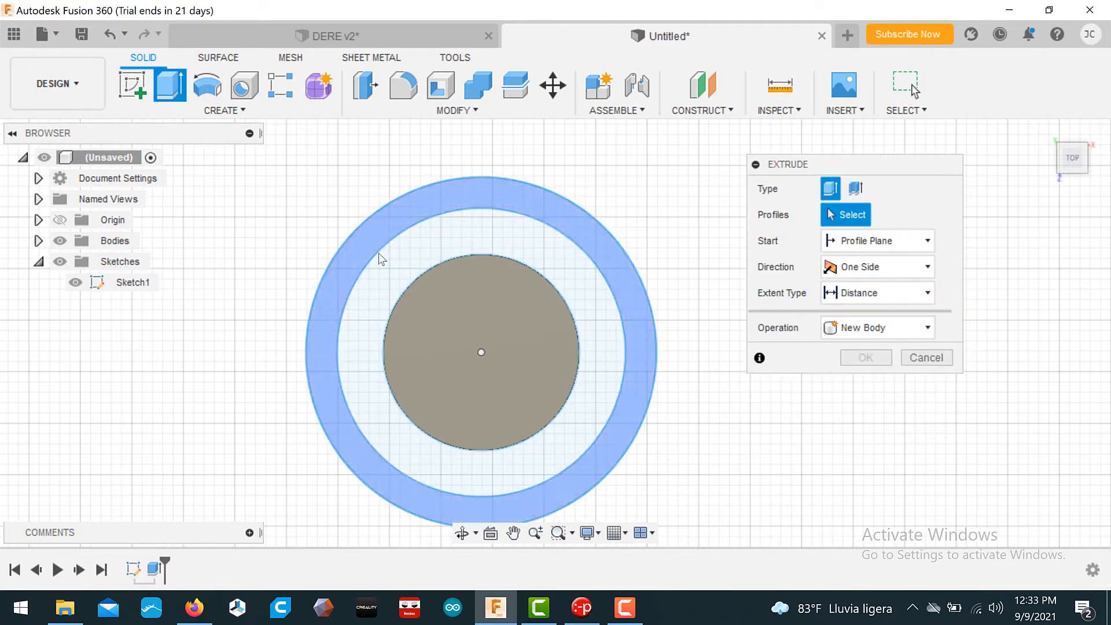
left_click(366, 241)
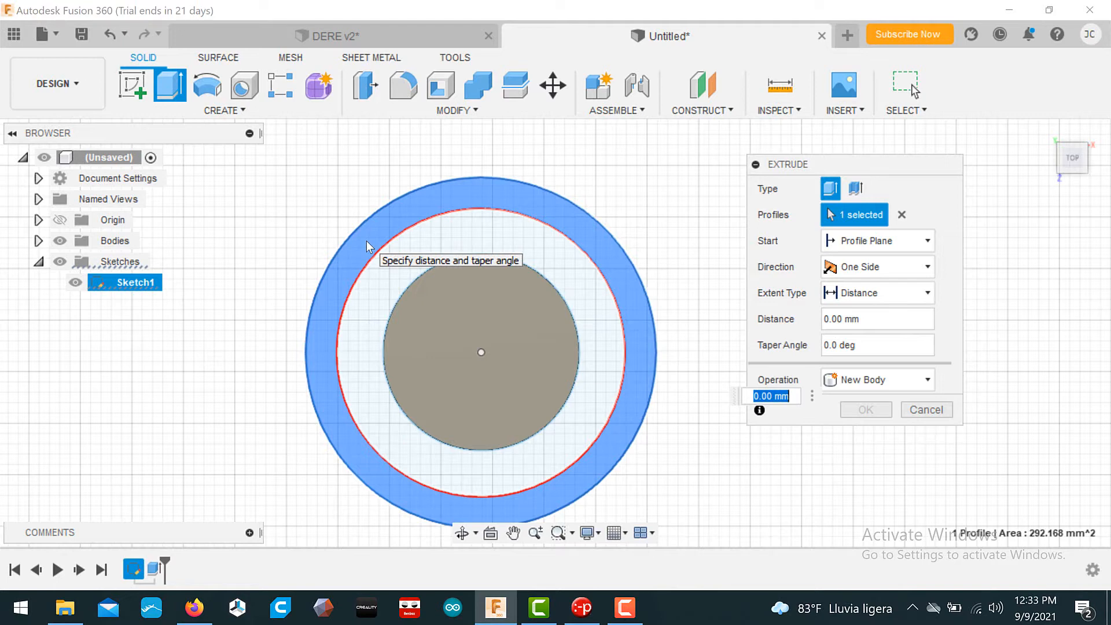
type("4")
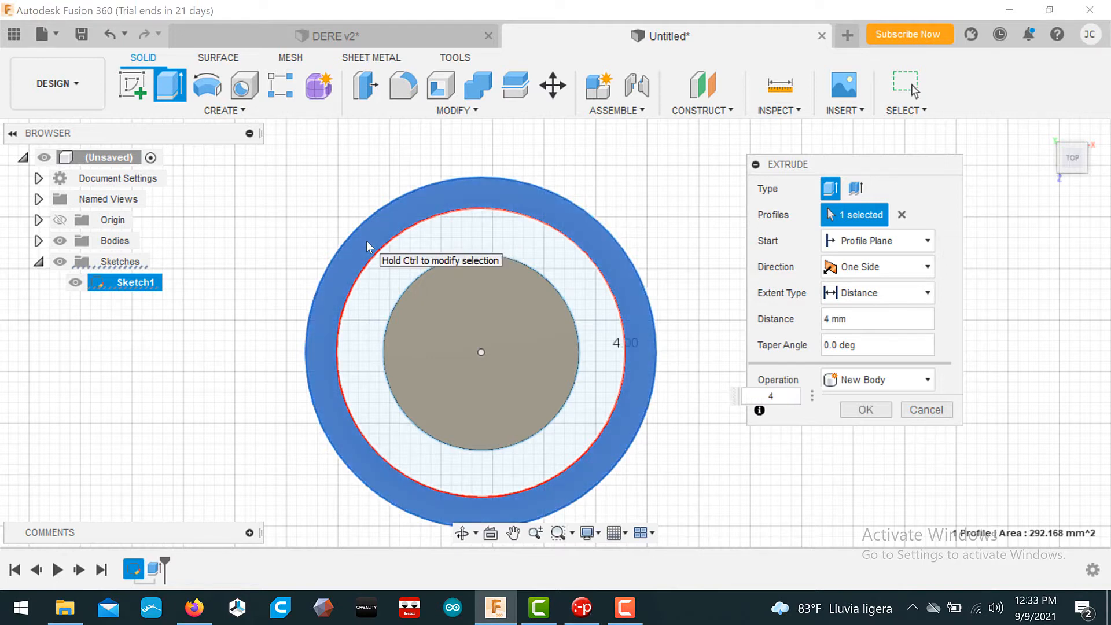
left_click(877, 376)
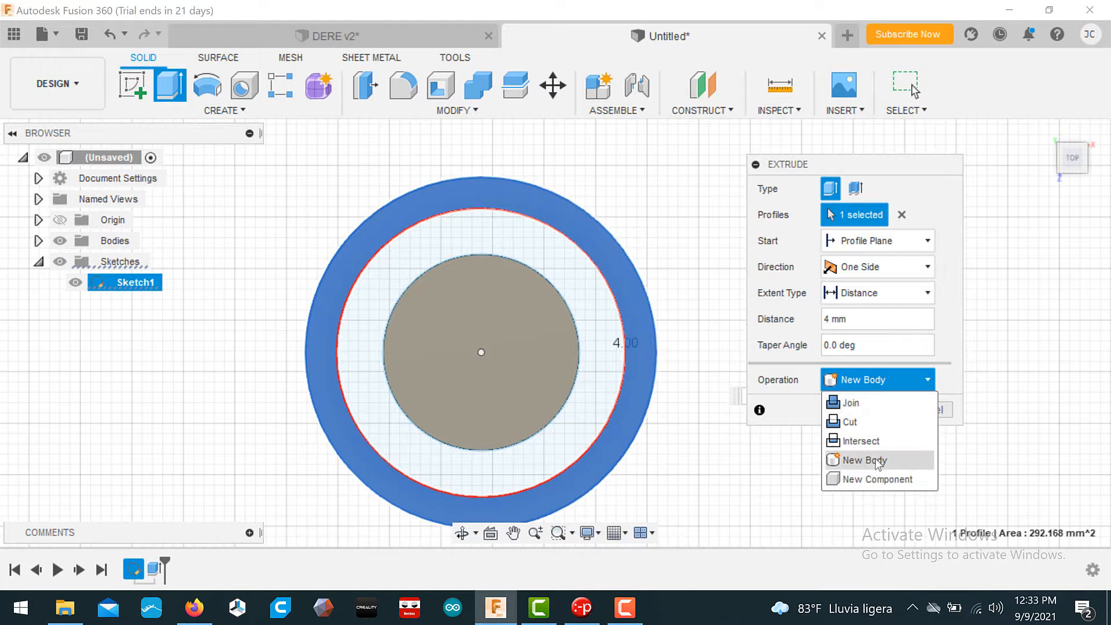
left_click(875, 459)
left_click(894, 387)
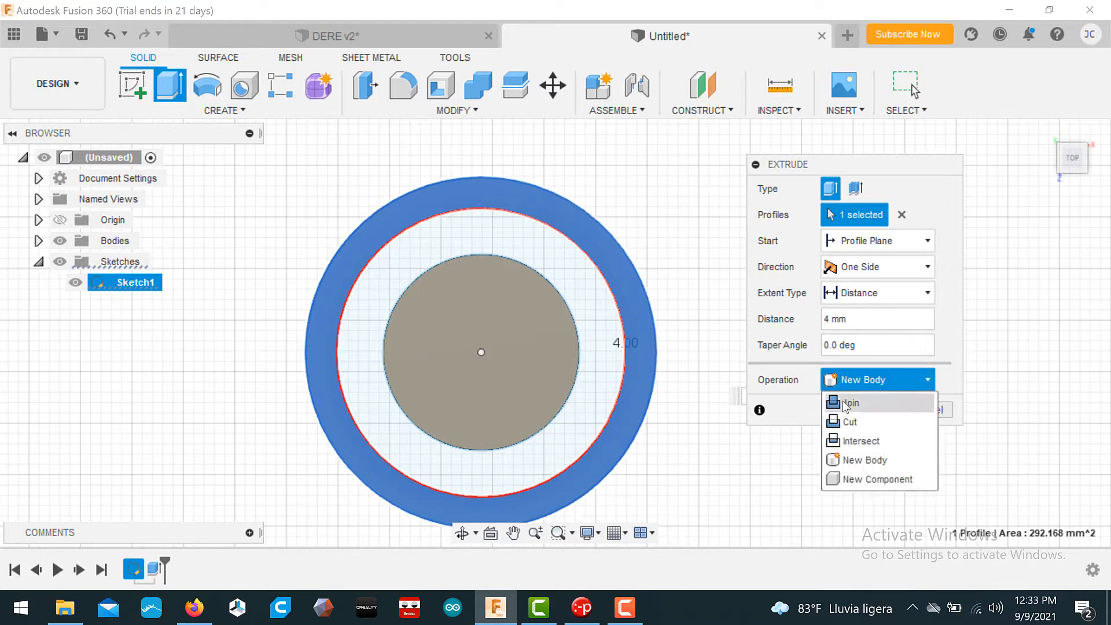
left_click(863, 401)
left_click(867, 410)
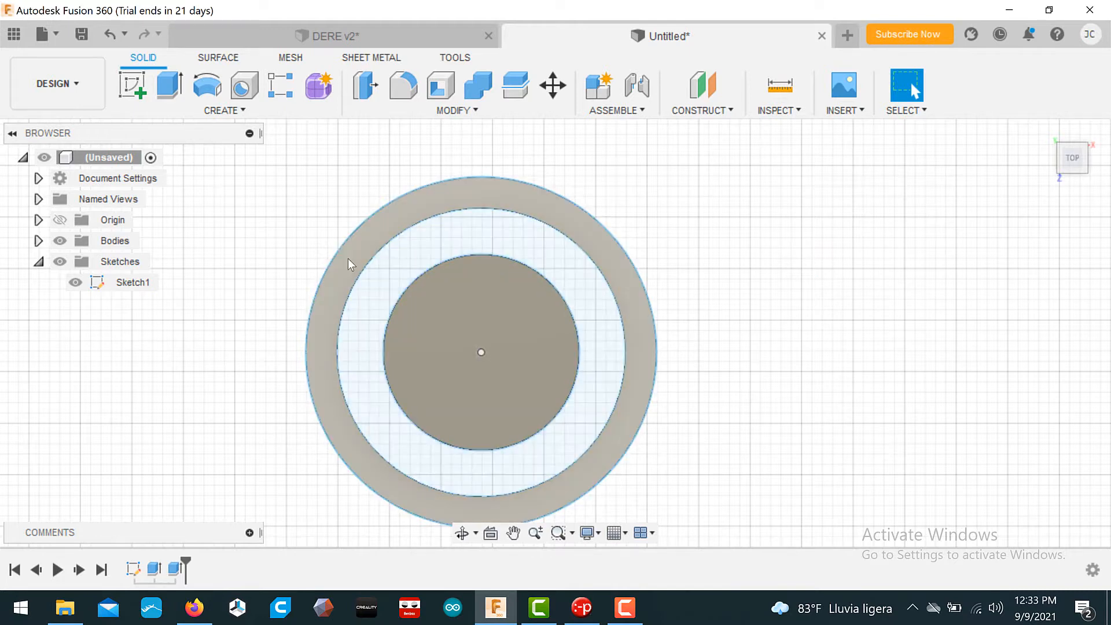
left_click(172, 85)
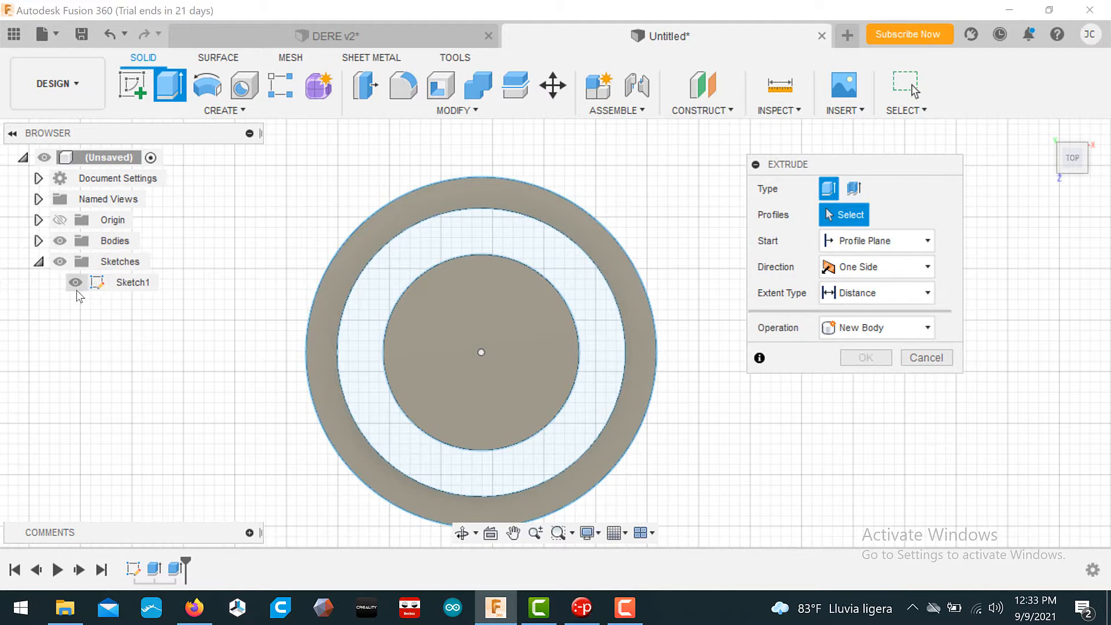
left_click(59, 241)
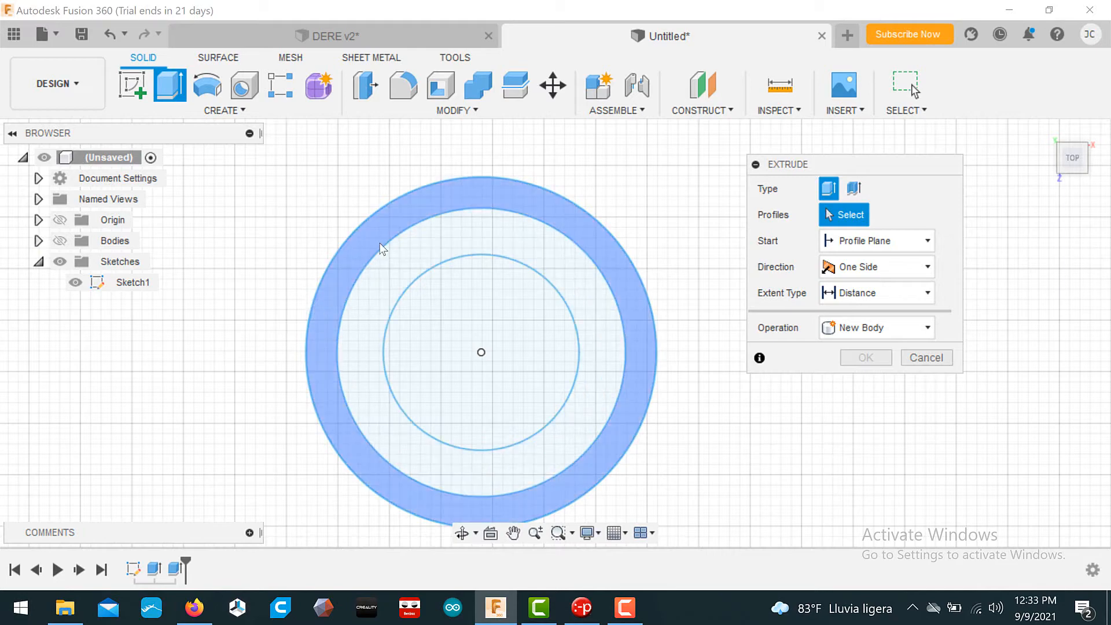
left_click(1071, 161)
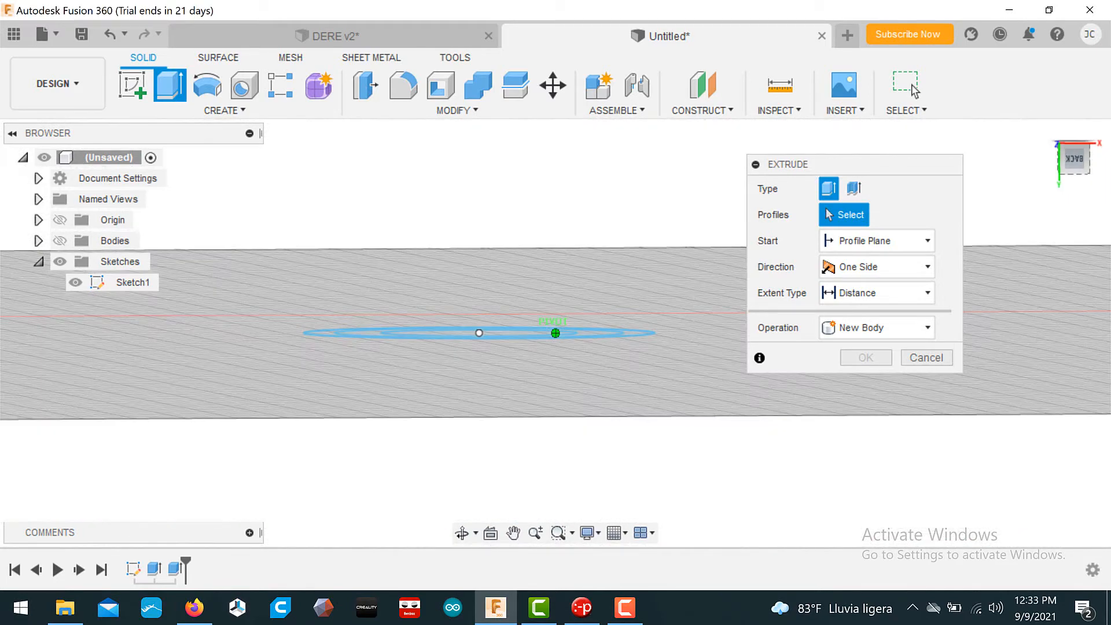
left_click_drag(1072, 140, 1072, 157)
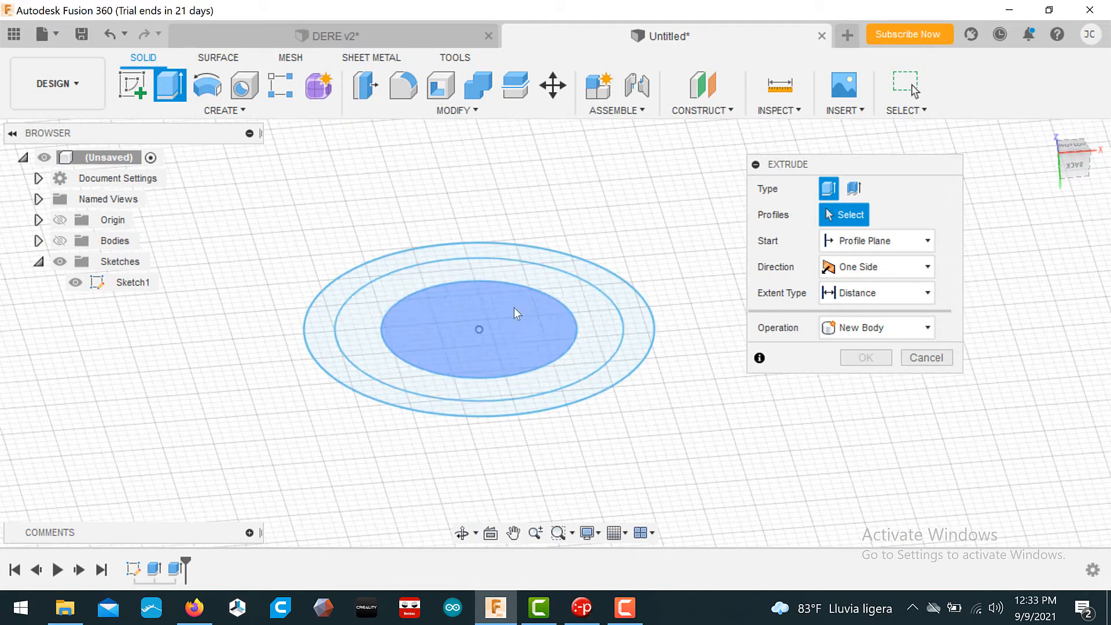
left_click(926, 358)
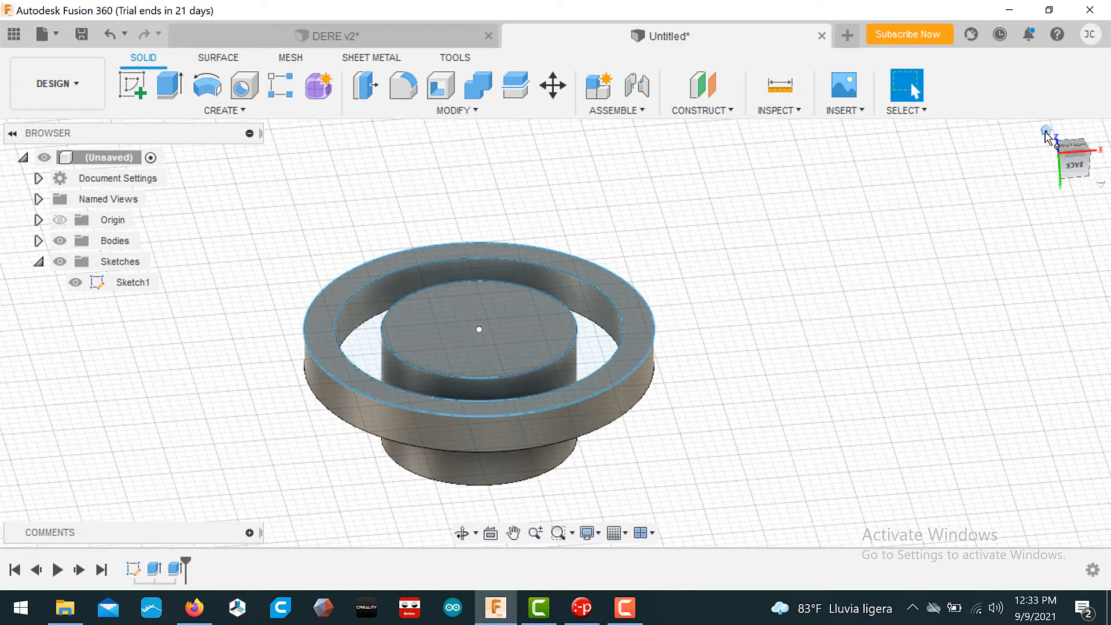
left_click(1046, 132)
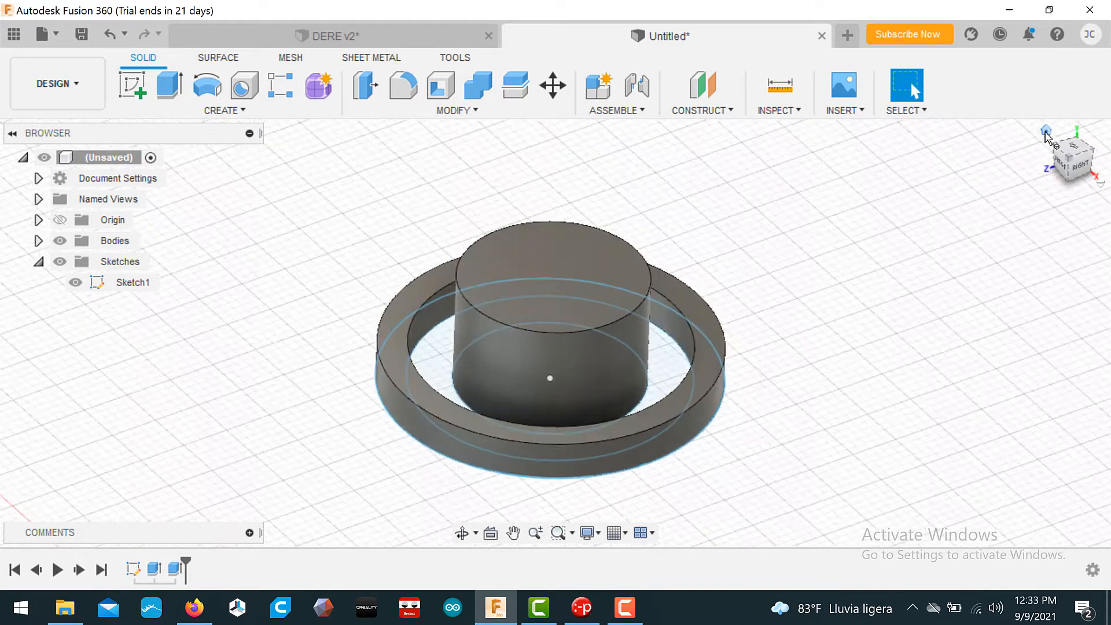
left_click(1074, 153)
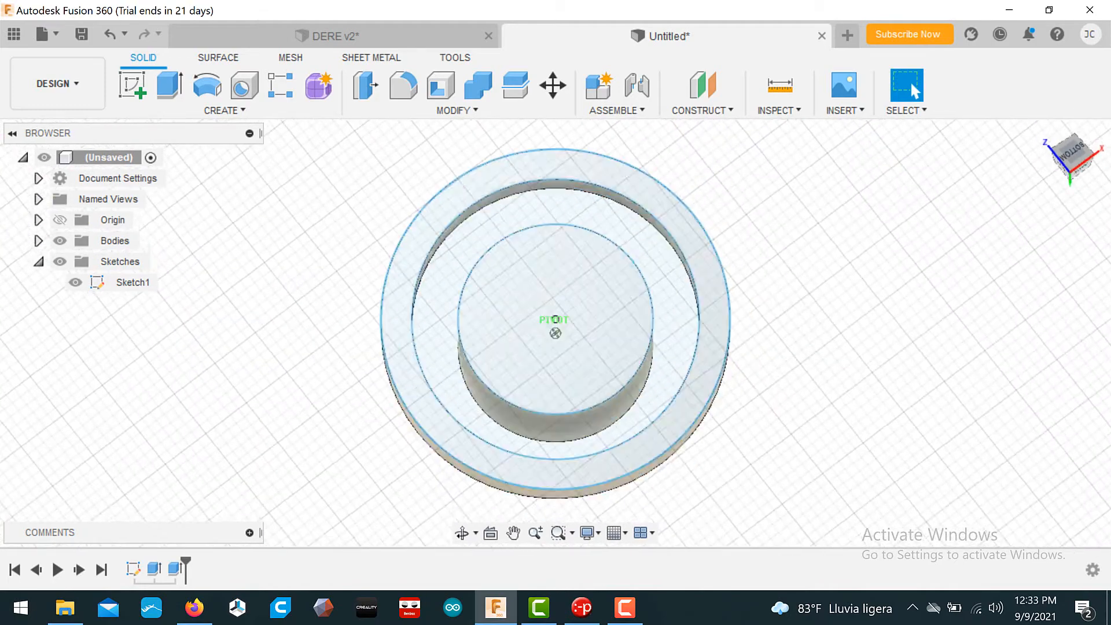
mouse_move(341, 381)
middle_mouse_down("shift")
mouse_move(342, 304)
mouse_move(341, 326)
middle_mouse_up("shift")
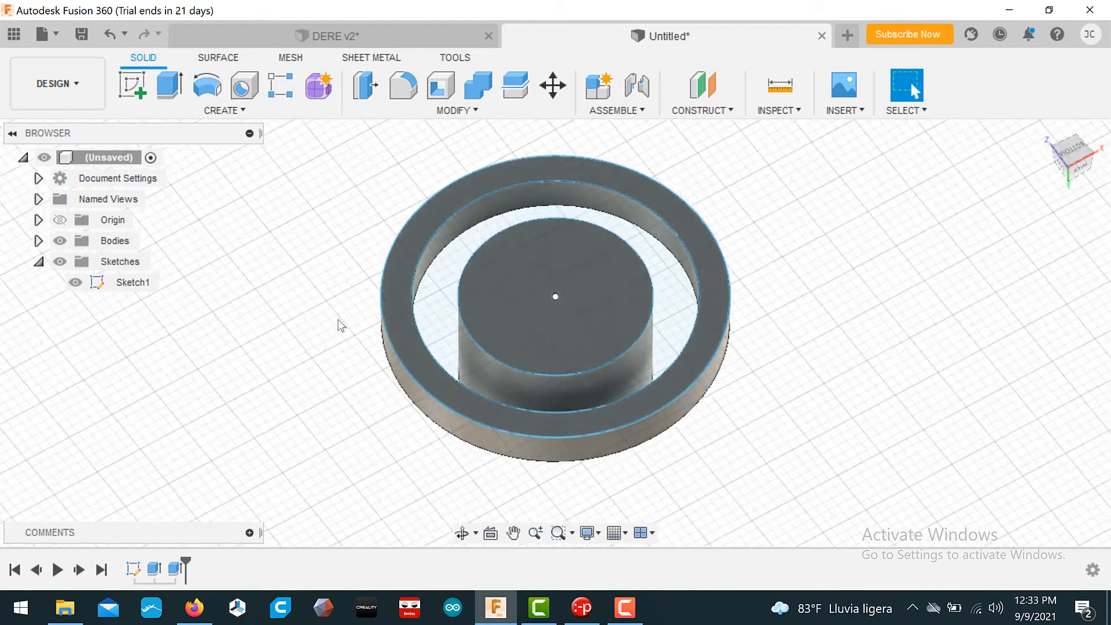
left_click(438, 290)
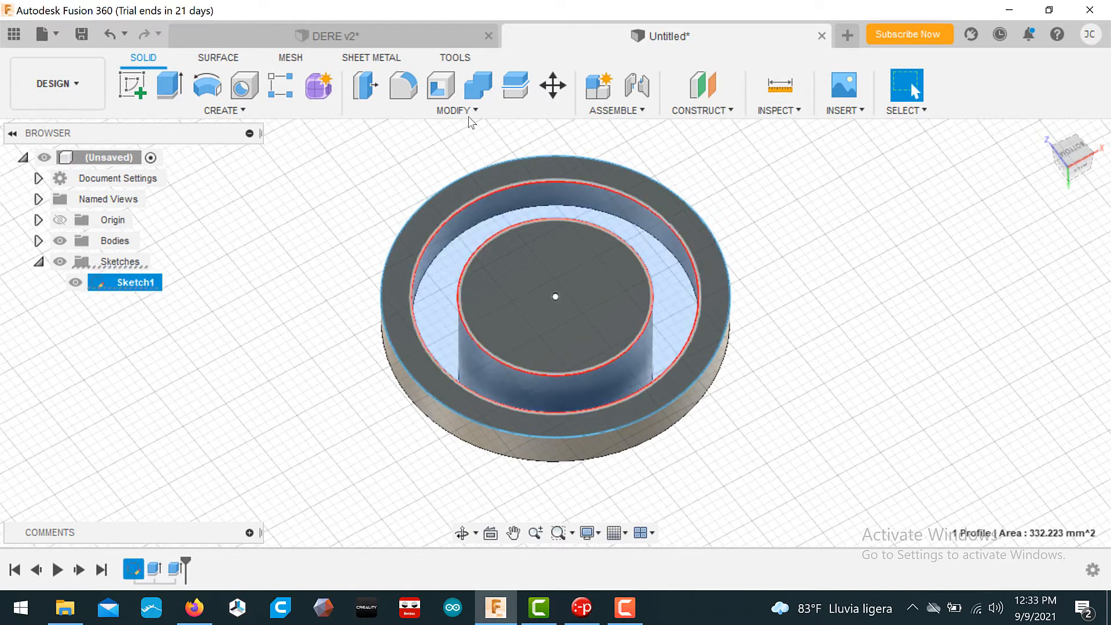
left_click(477, 88)
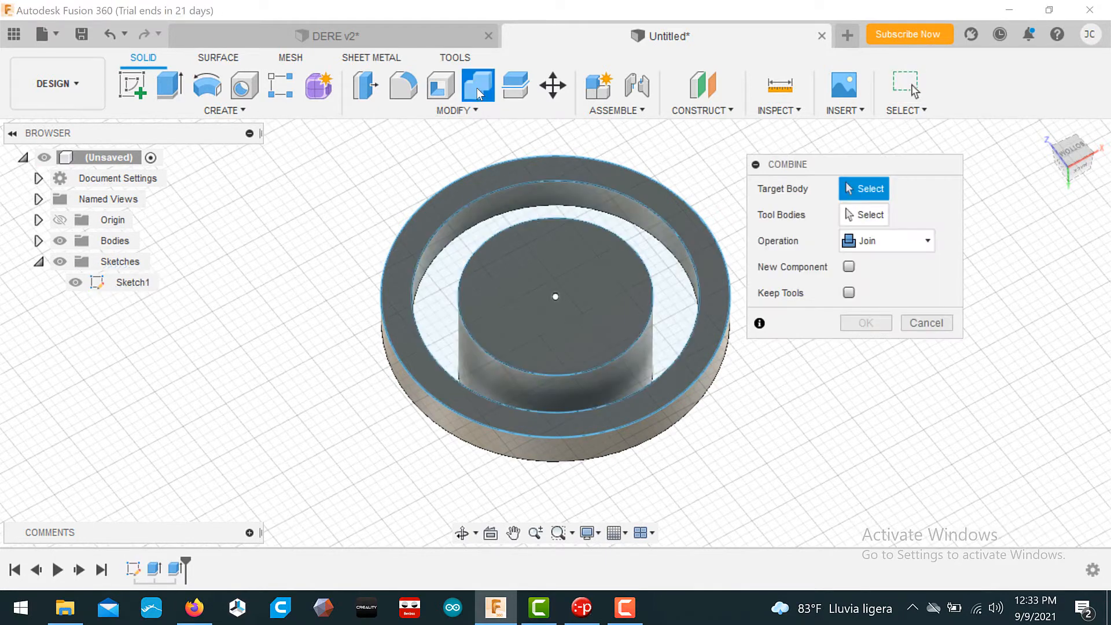
left_click(408, 267)
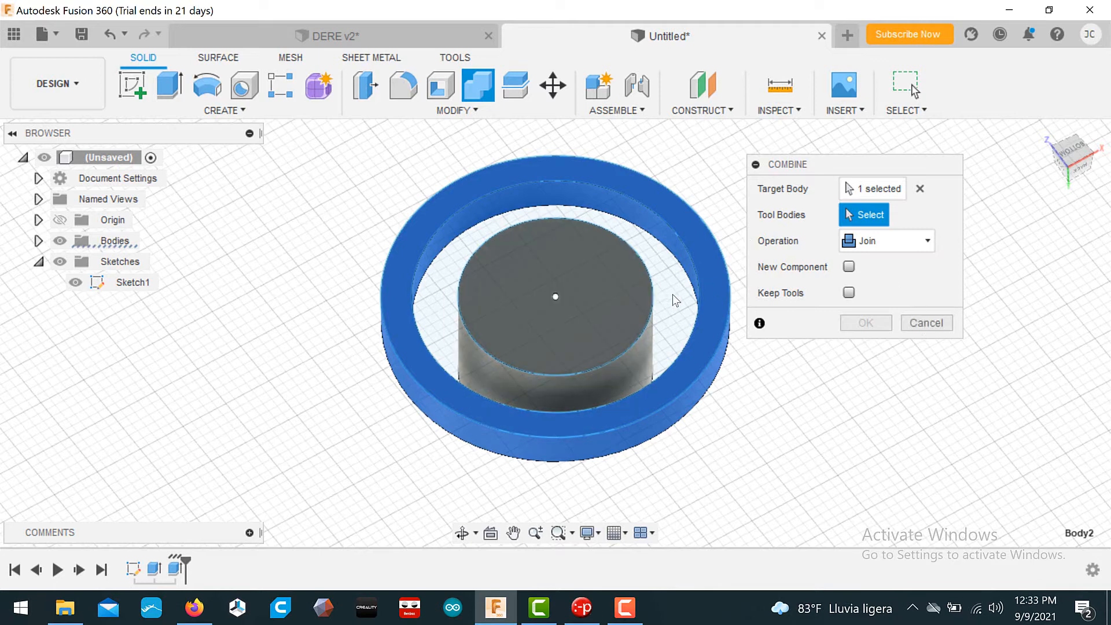
left_click(926, 324)
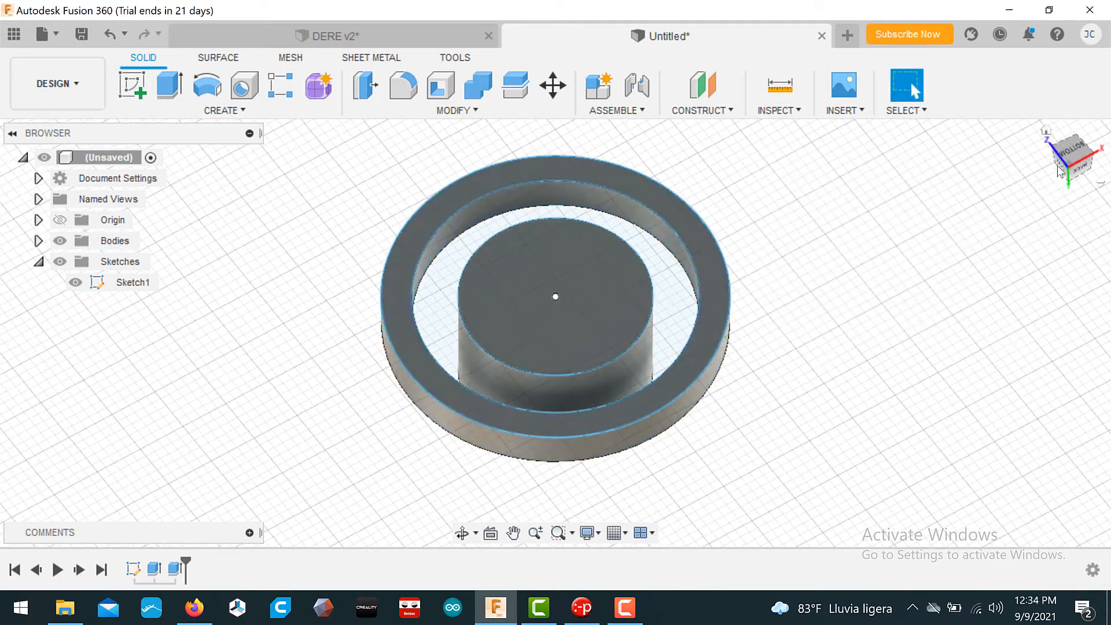
left_click(626, 608)
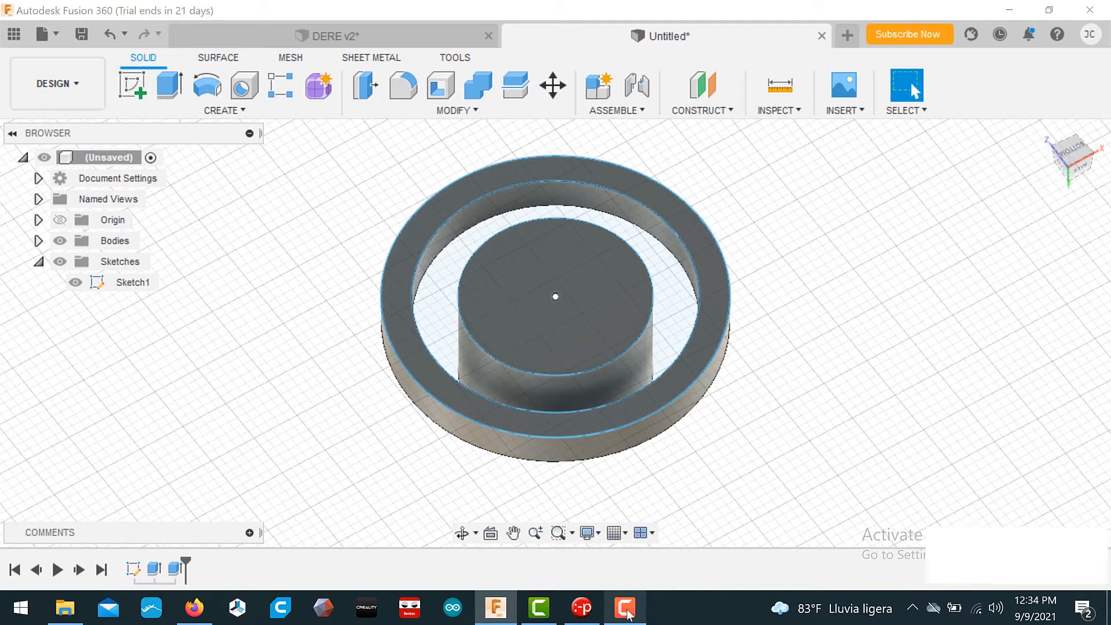
left_click(1063, 561)
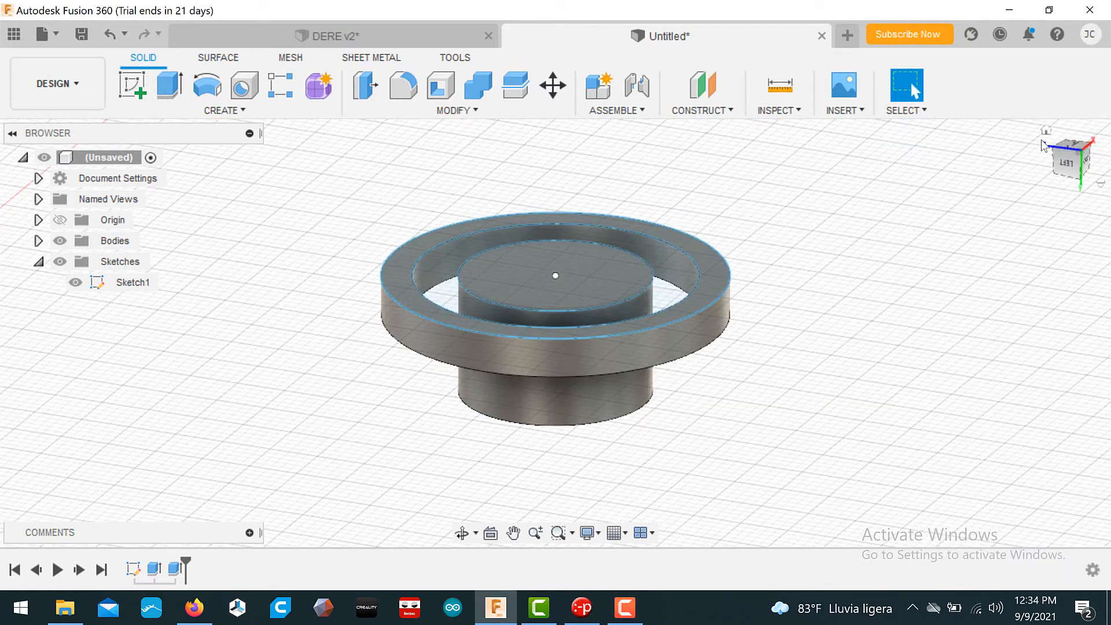
left_click(463, 535)
left_click_drag(521, 446, 501, 492)
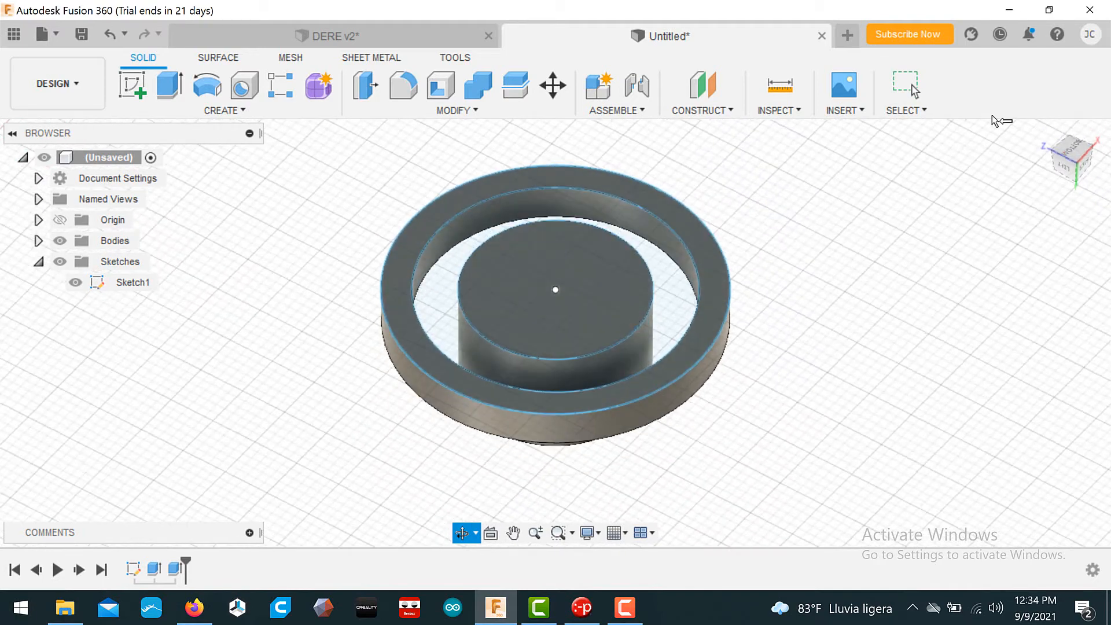
left_click(1078, 149)
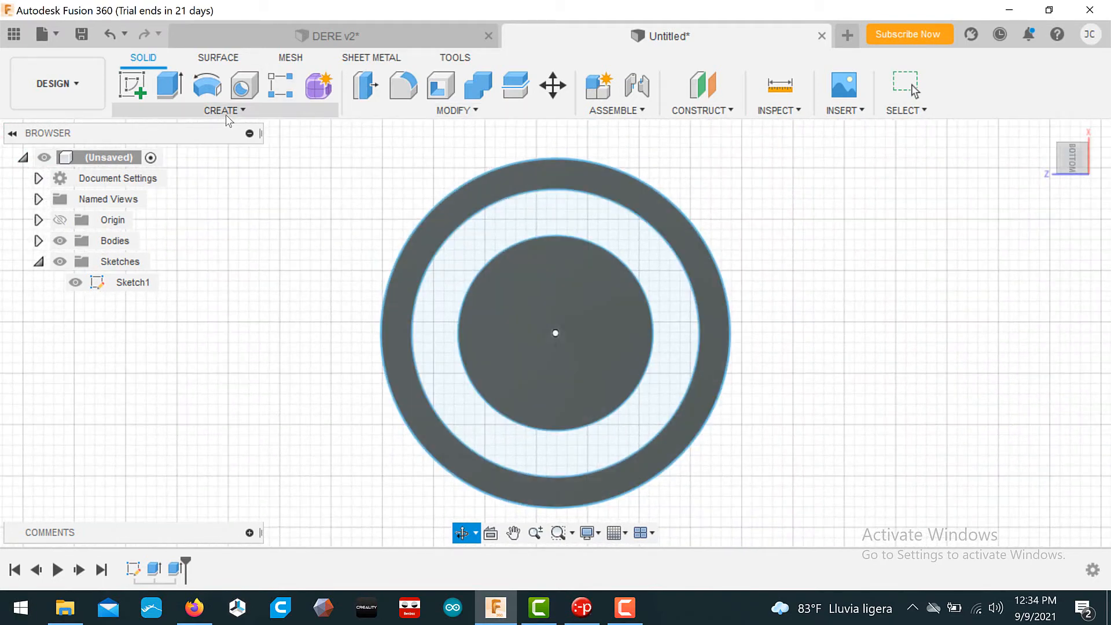
left_click(226, 111)
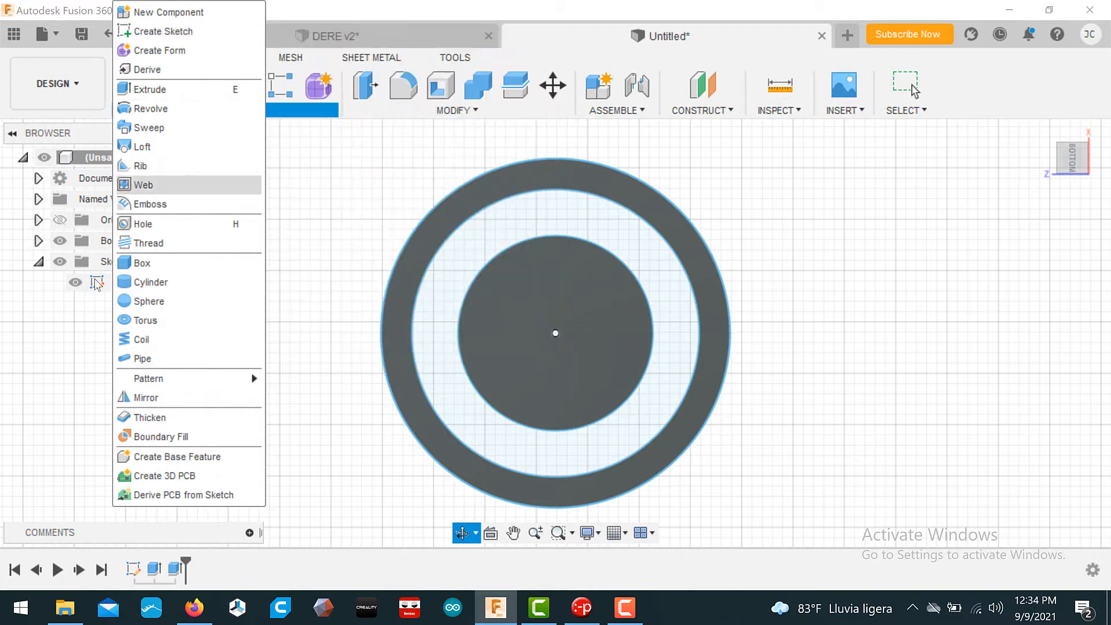
middle_click_drag(7, 298, 458, 301)
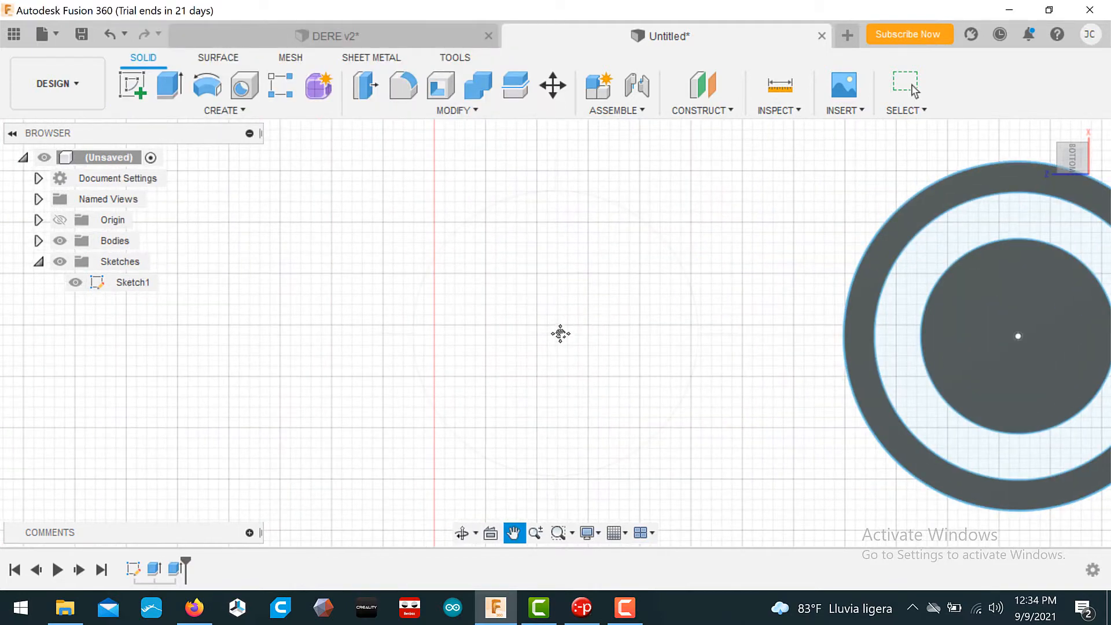
middle_click_drag(558, 332, 235, 293)
Step: Edit Sketch1 to add a 34 mm circle at the common center over the outer circle, and finish the sketch
left_click(134, 281)
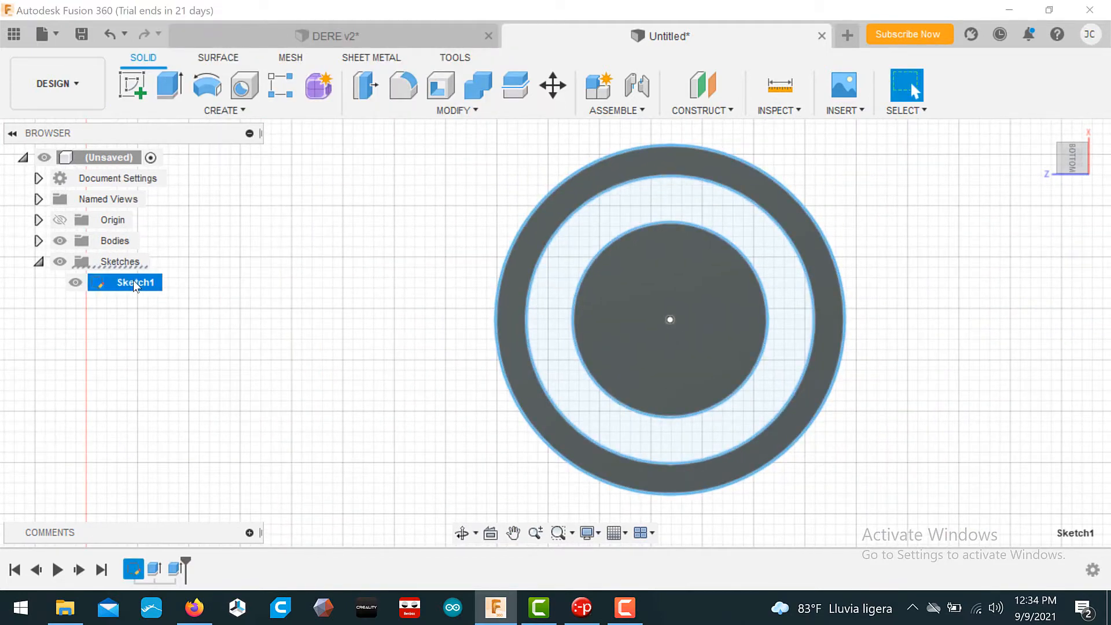
right_click(133, 281)
left_click(180, 335)
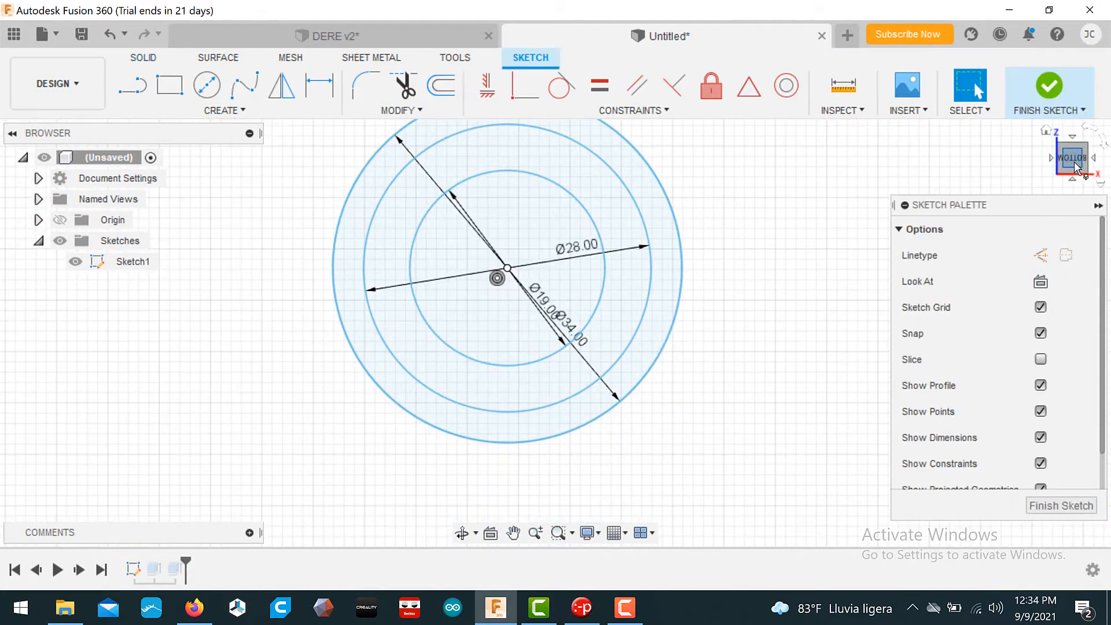
left_click(207, 86)
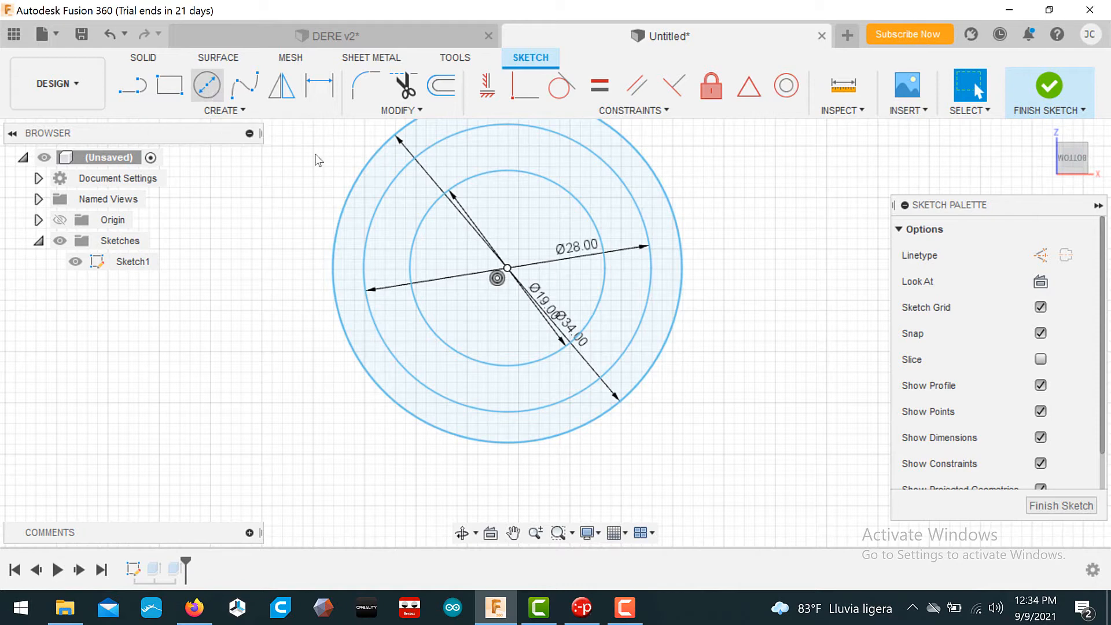
left_click(508, 267)
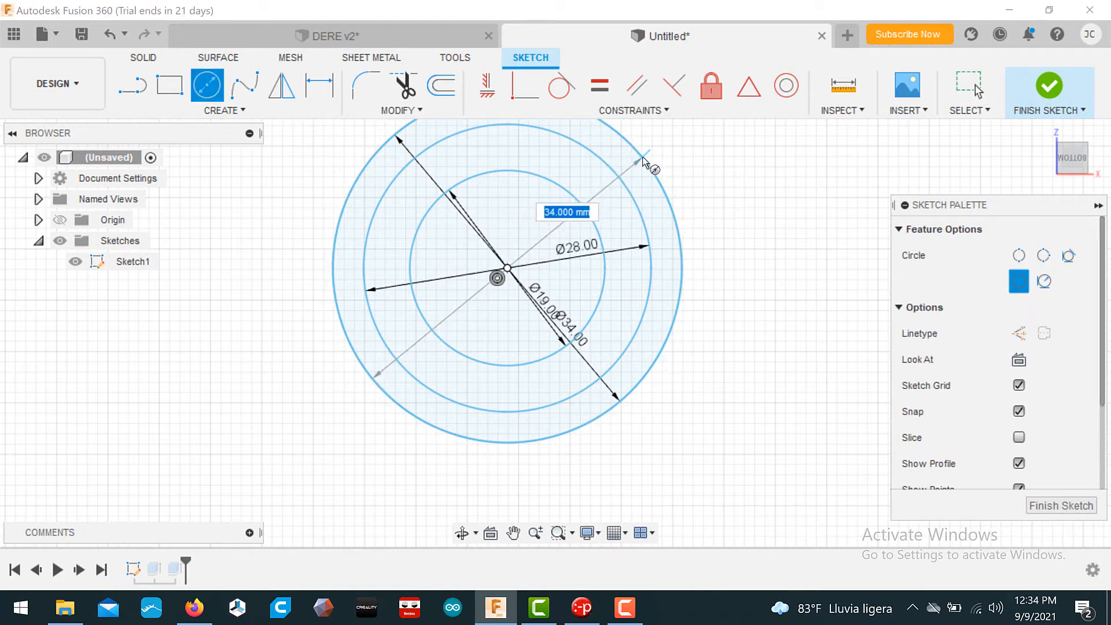
left_click(643, 158)
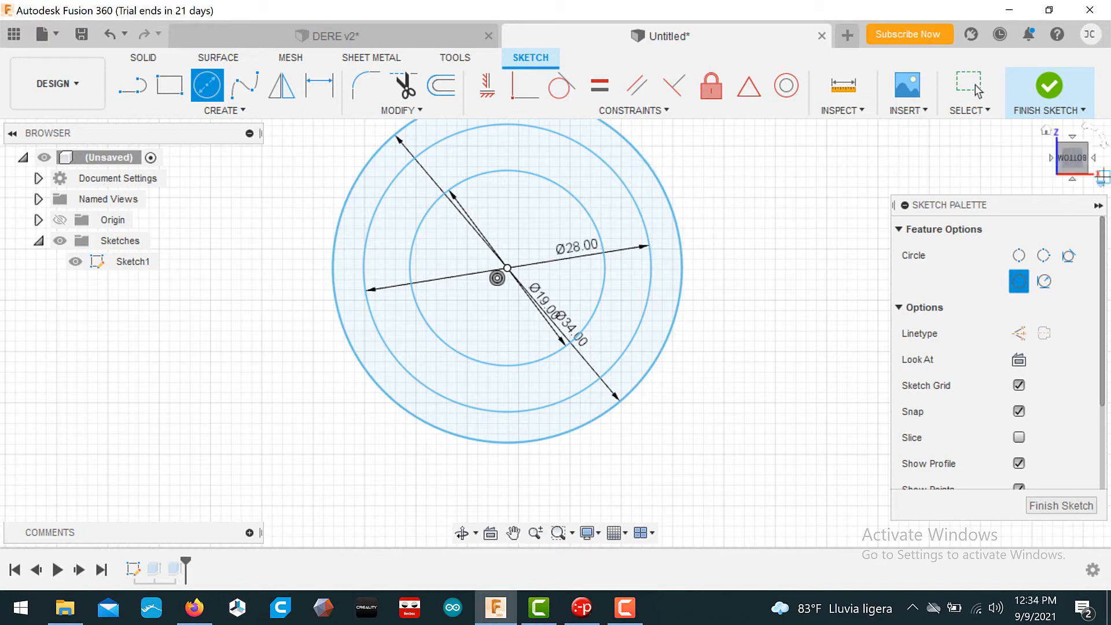
left_click(1049, 502)
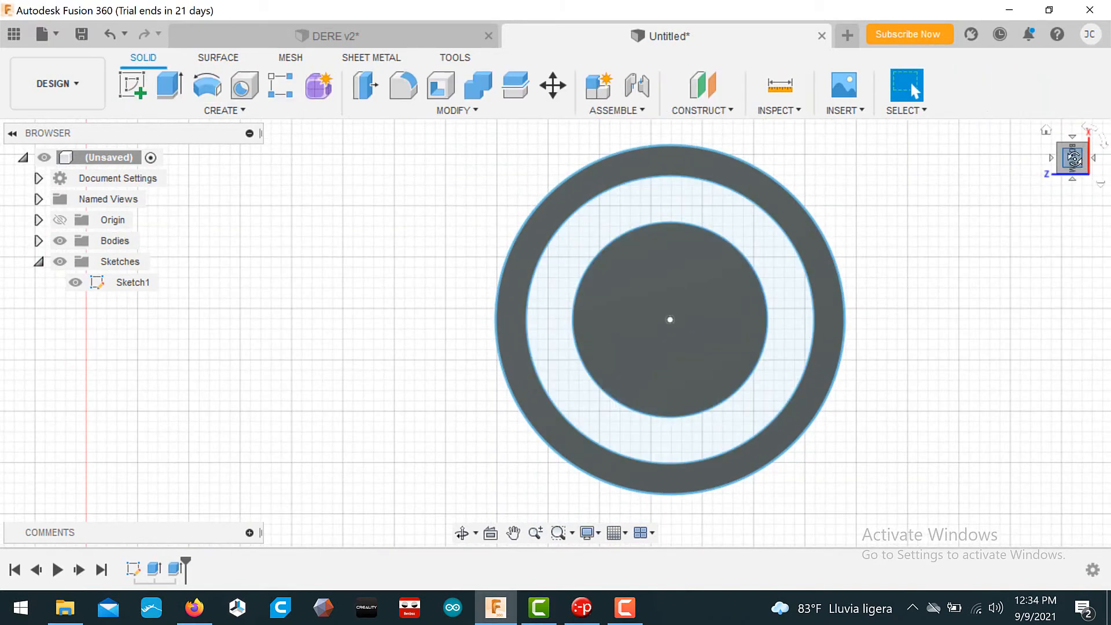
left_click_drag(1075, 158, 1076, 134)
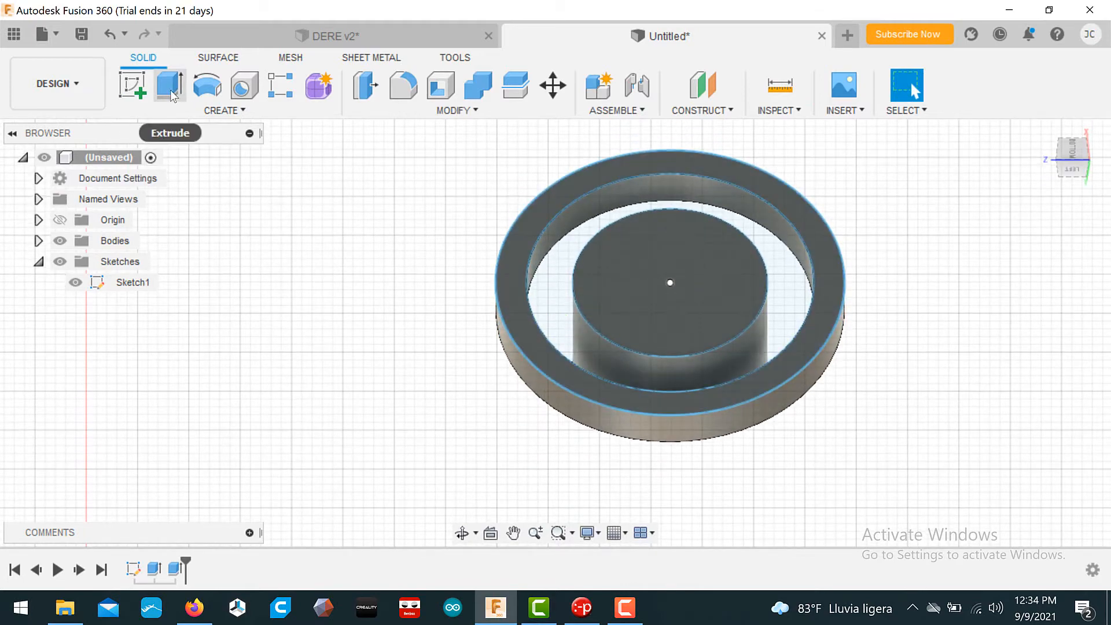
left_click(170, 87)
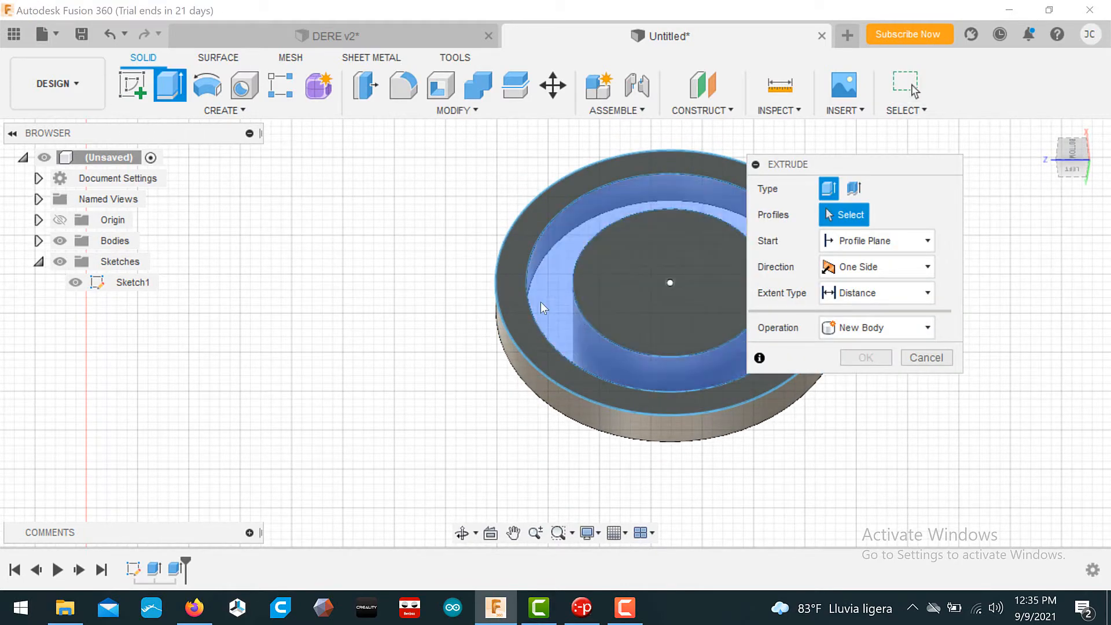
middle_click_drag(541, 300, 330, 281)
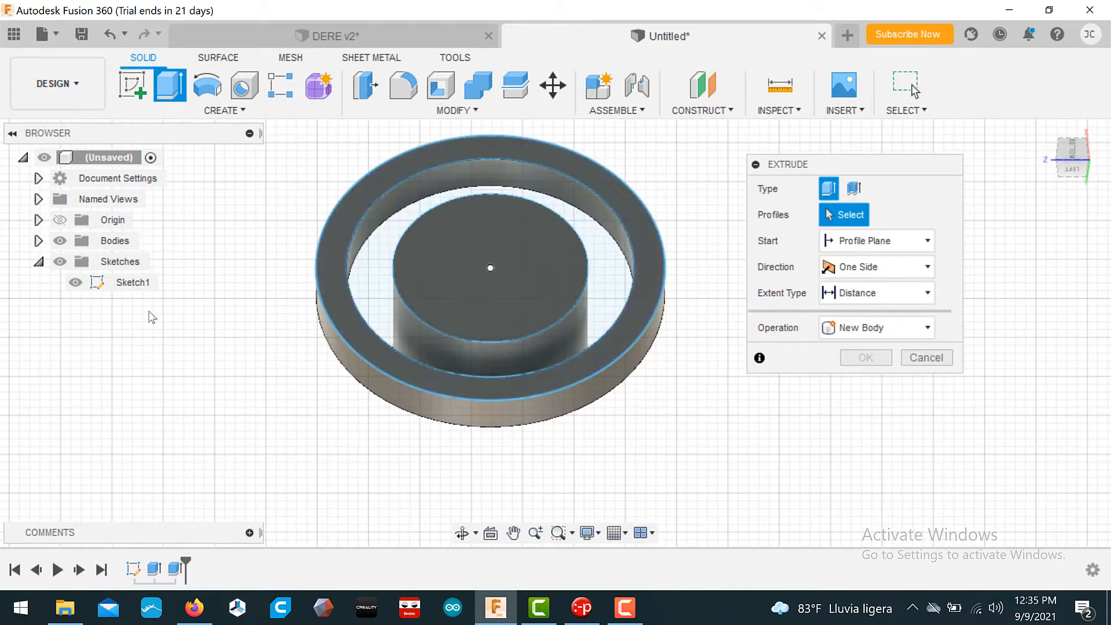
left_click(76, 283)
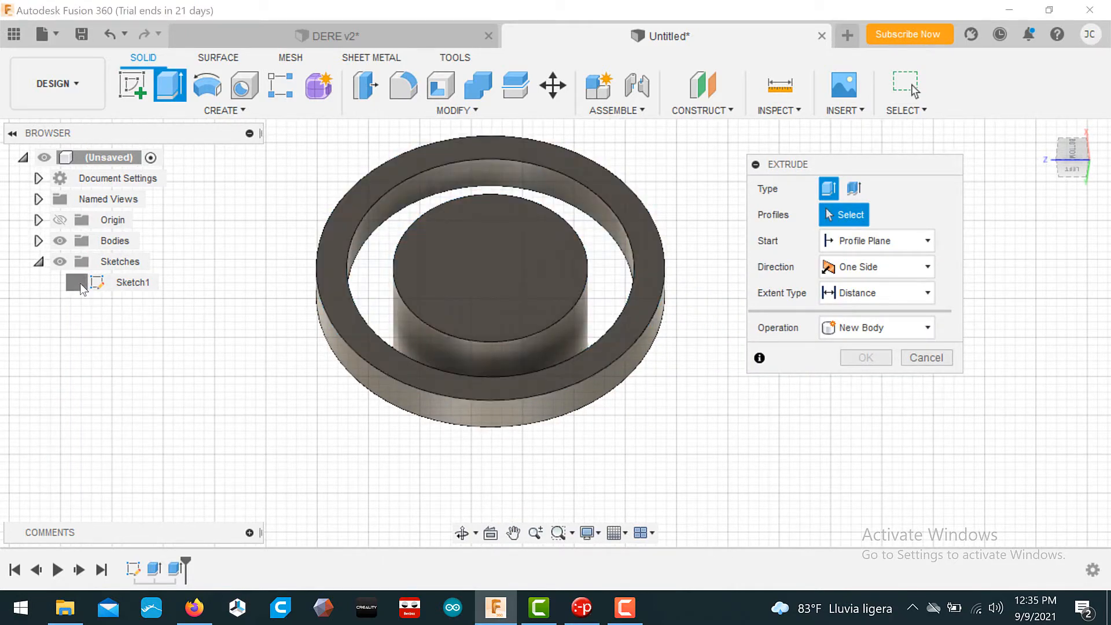
left_click(77, 283)
left_click(38, 241)
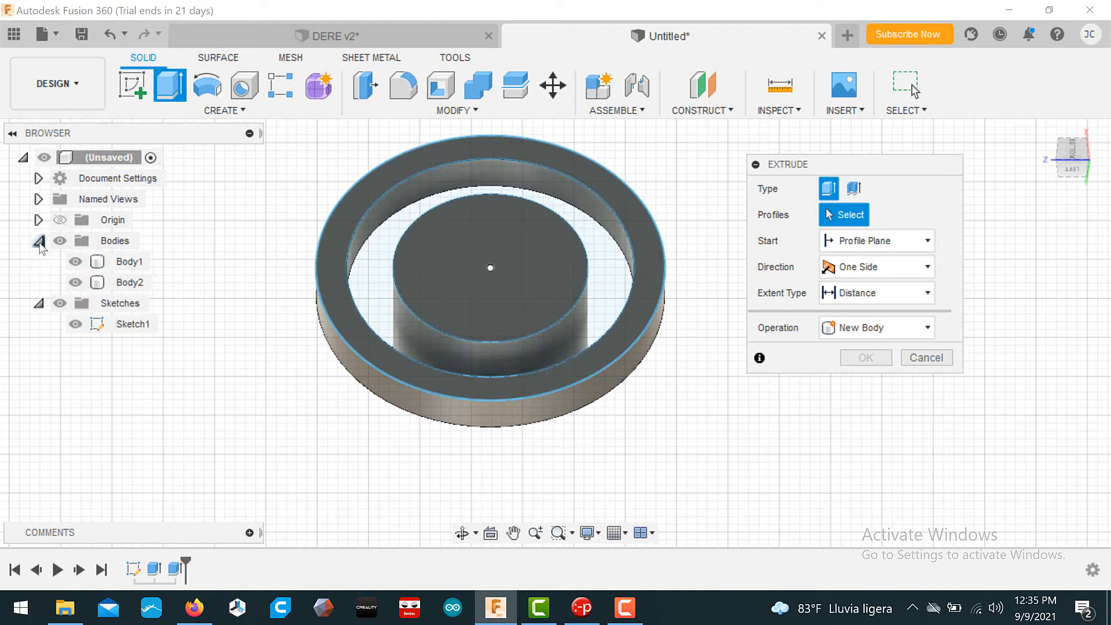
left_click(74, 263)
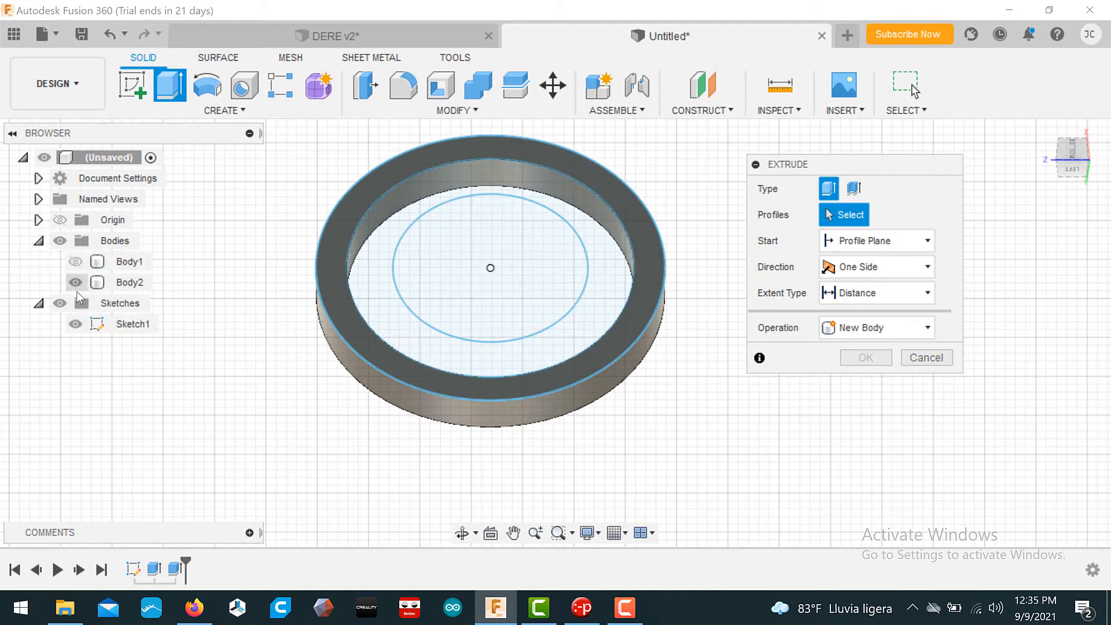
left_click(76, 284)
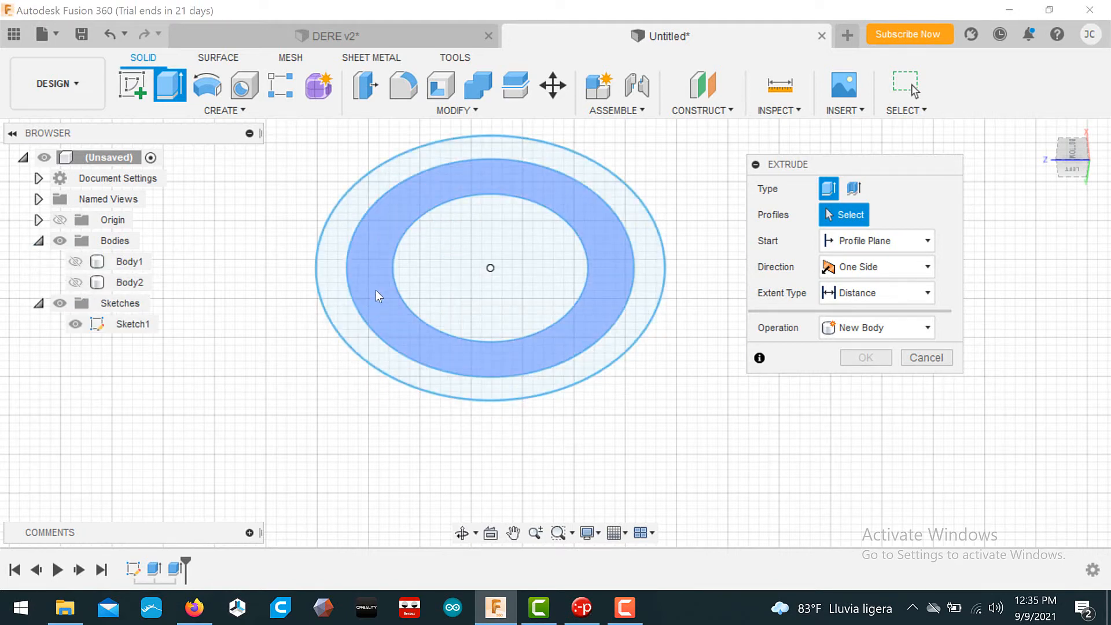
left_click(1067, 134)
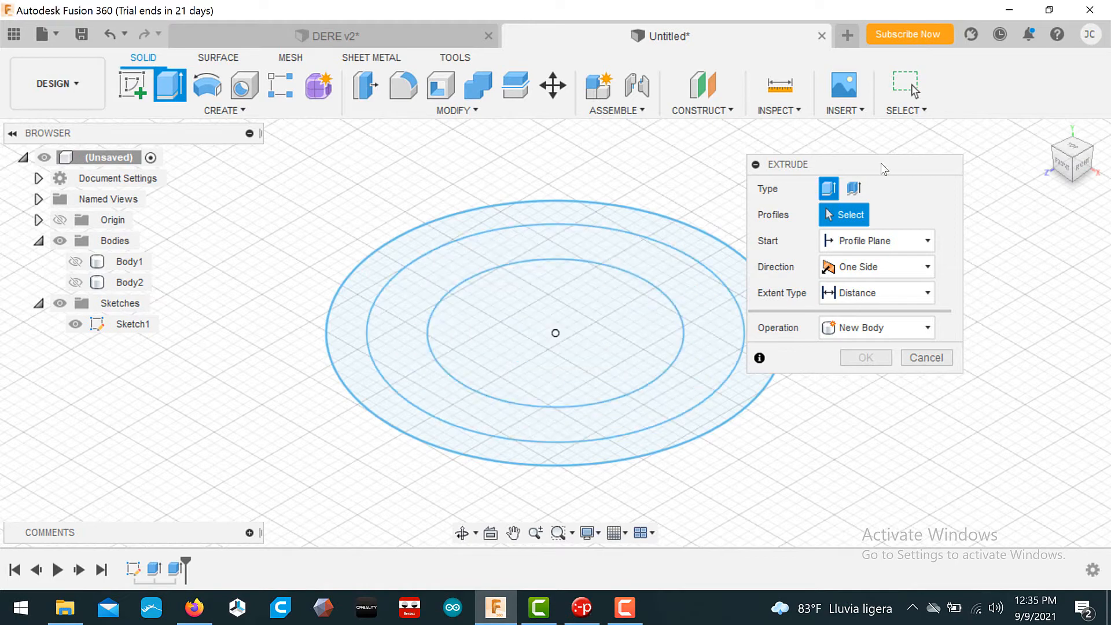
left_click(1074, 153)
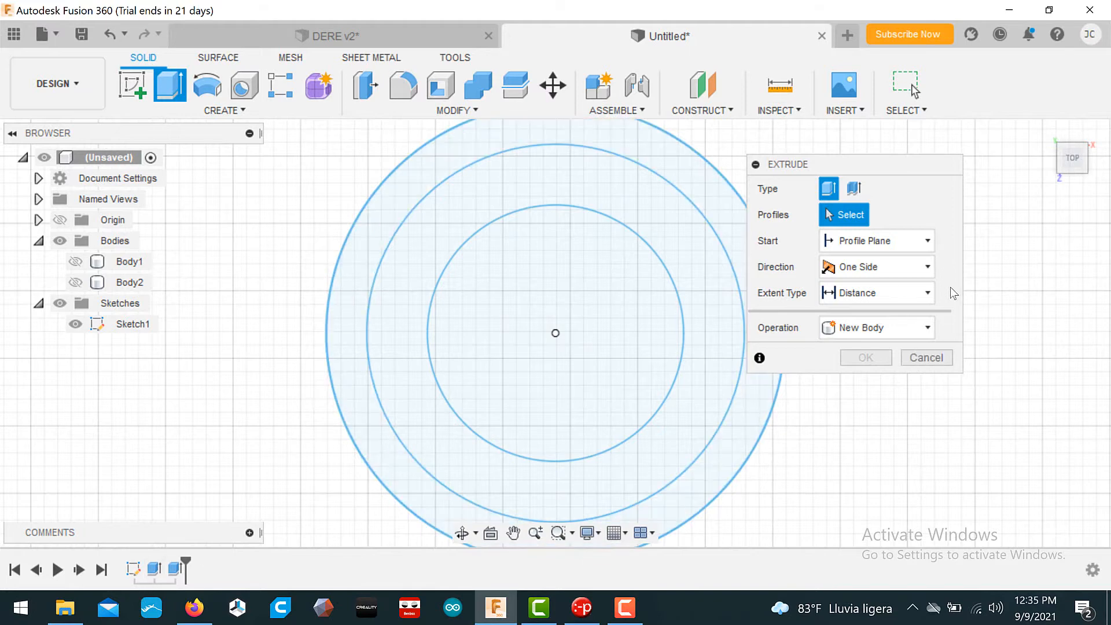
left_click(926, 357)
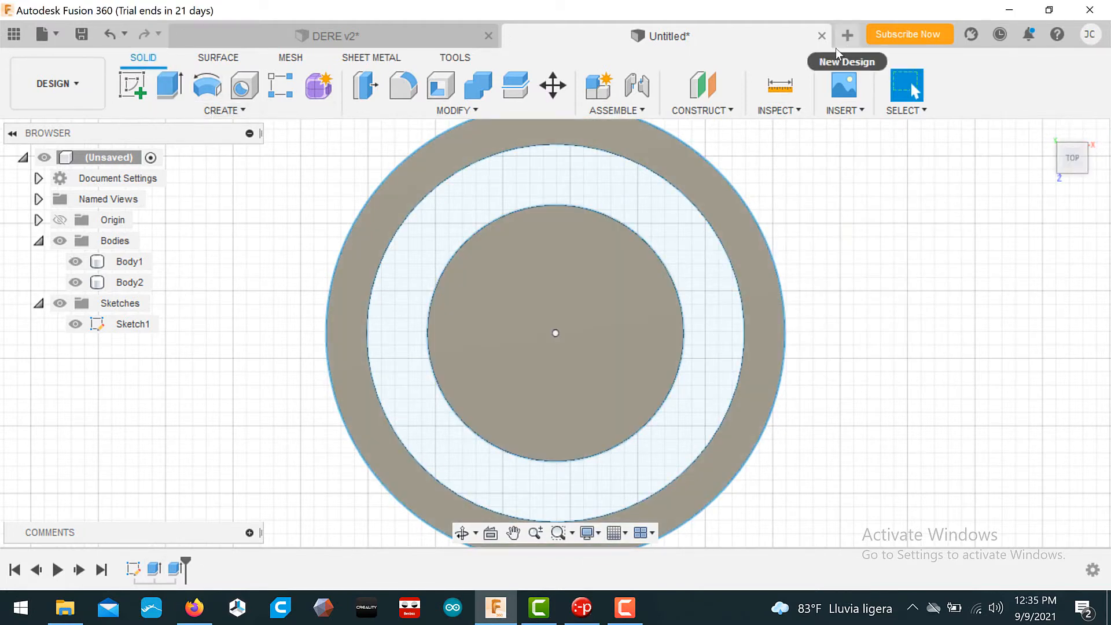
Step: Try to start a new sketch on the ring profile between the inner and middle circles, seen from the bottom
left_click(215, 110)
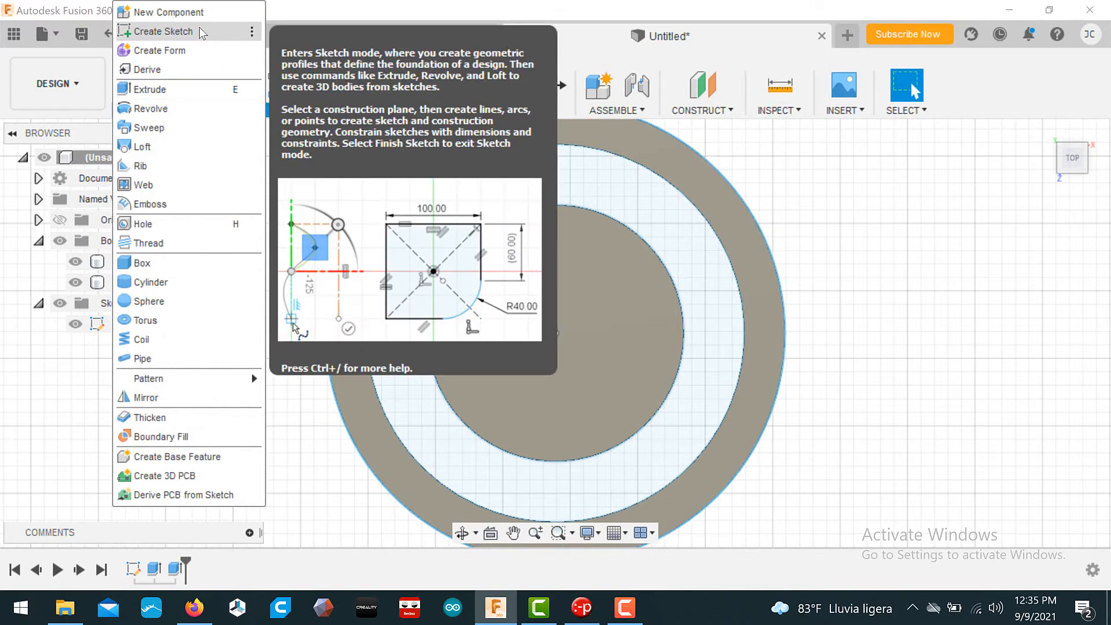
left_click(250, 32)
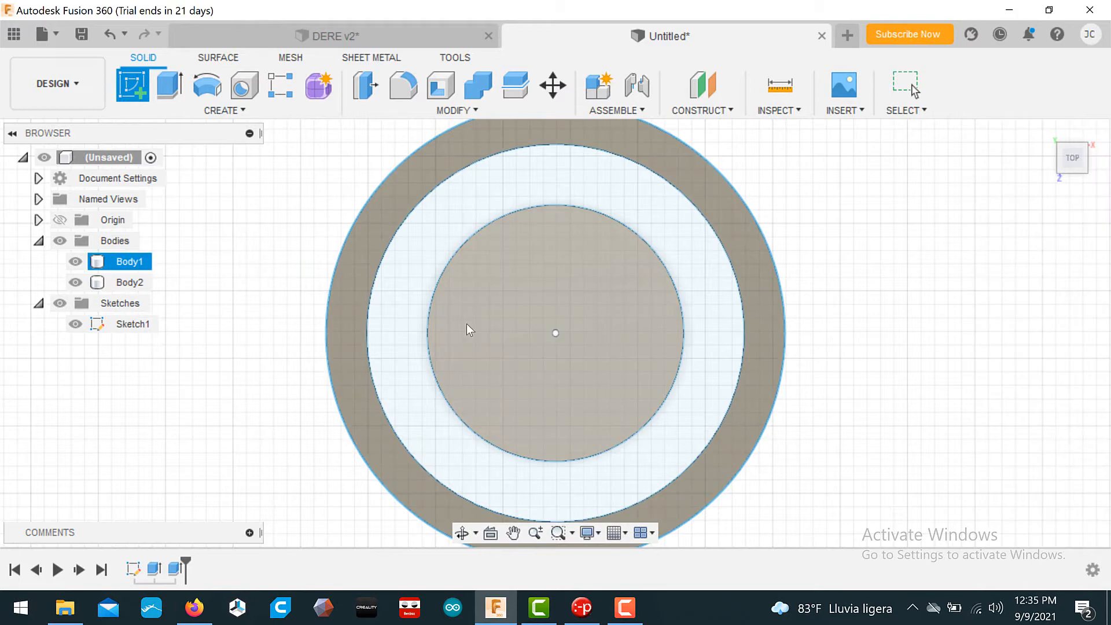
scroll(466, 324, "down", 5)
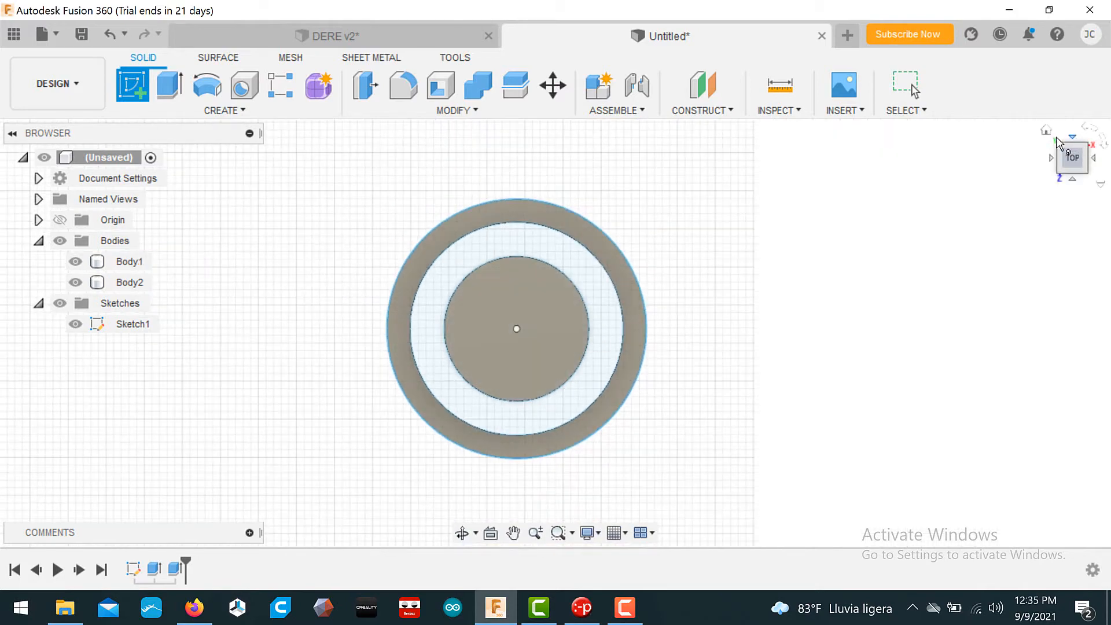
left_click(1046, 132)
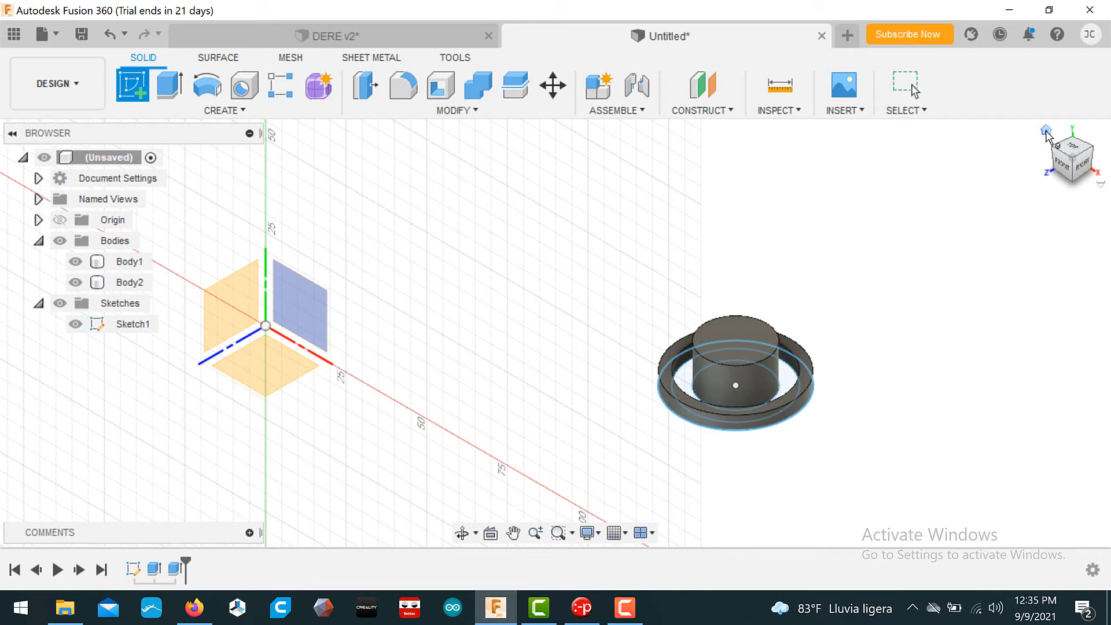
left_click(1073, 180)
left_click(1074, 175)
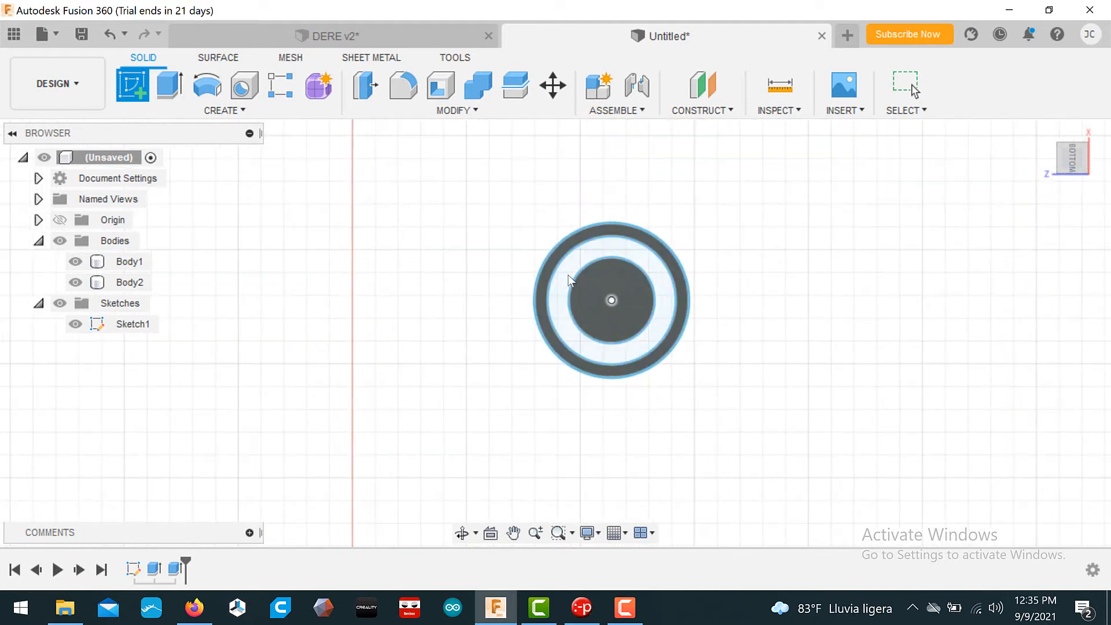
left_click(565, 283)
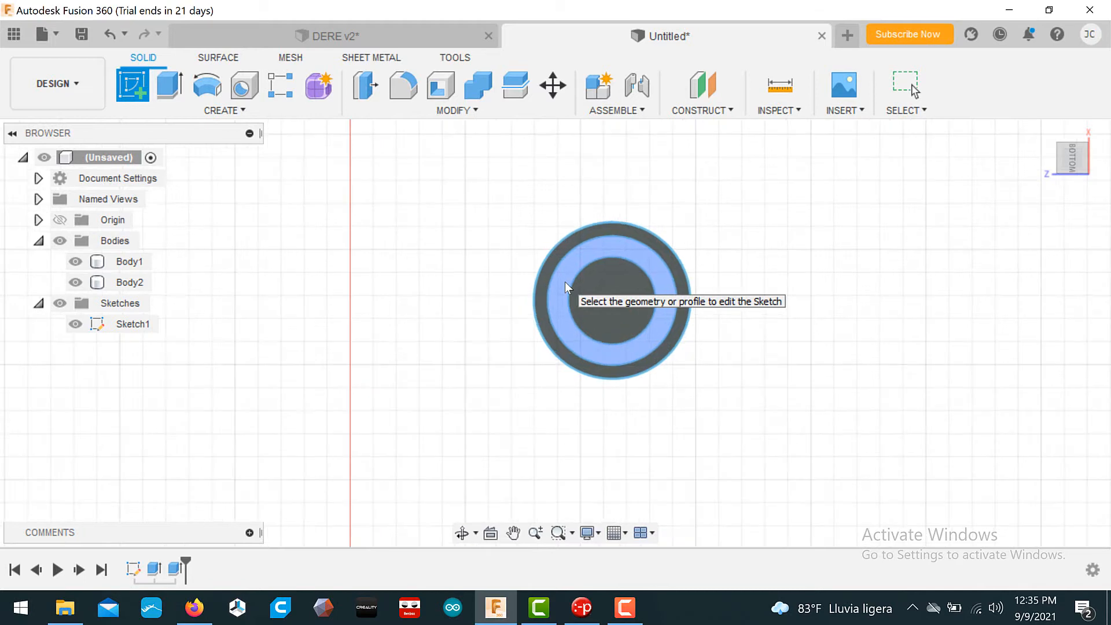
scroll(565, 283, "up", 5)
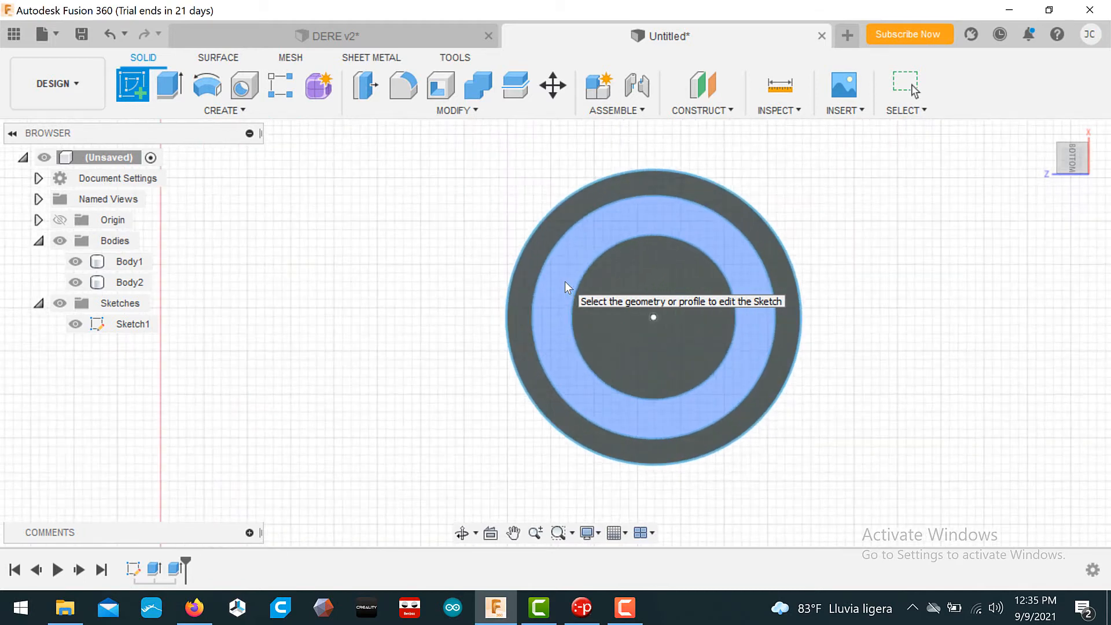
scroll(566, 288, "up", 2)
left_click(565, 288)
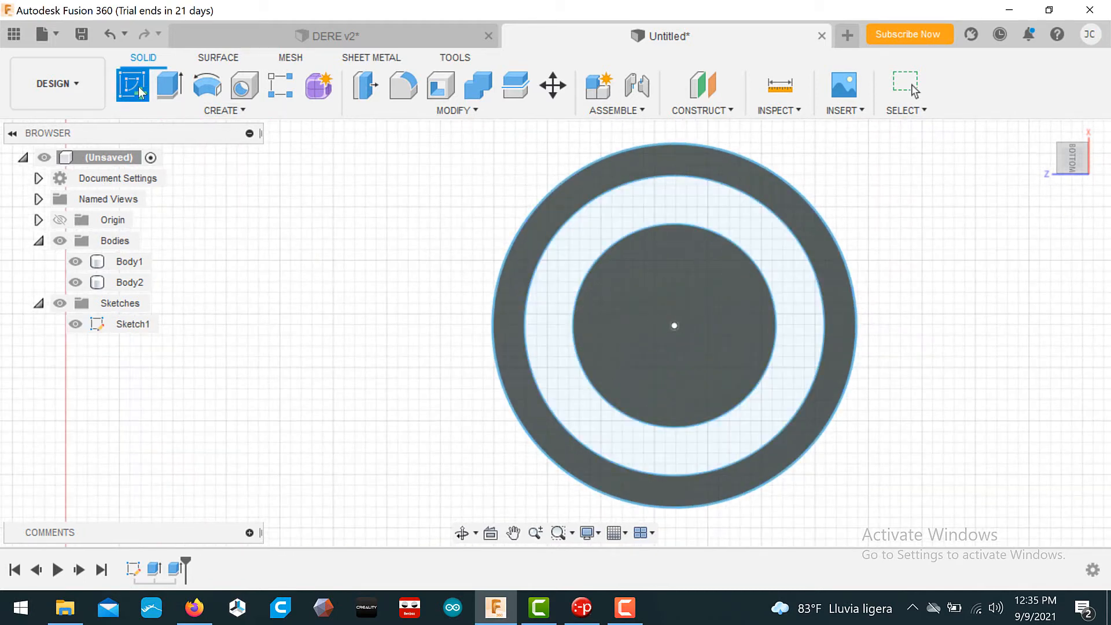
left_click(169, 85)
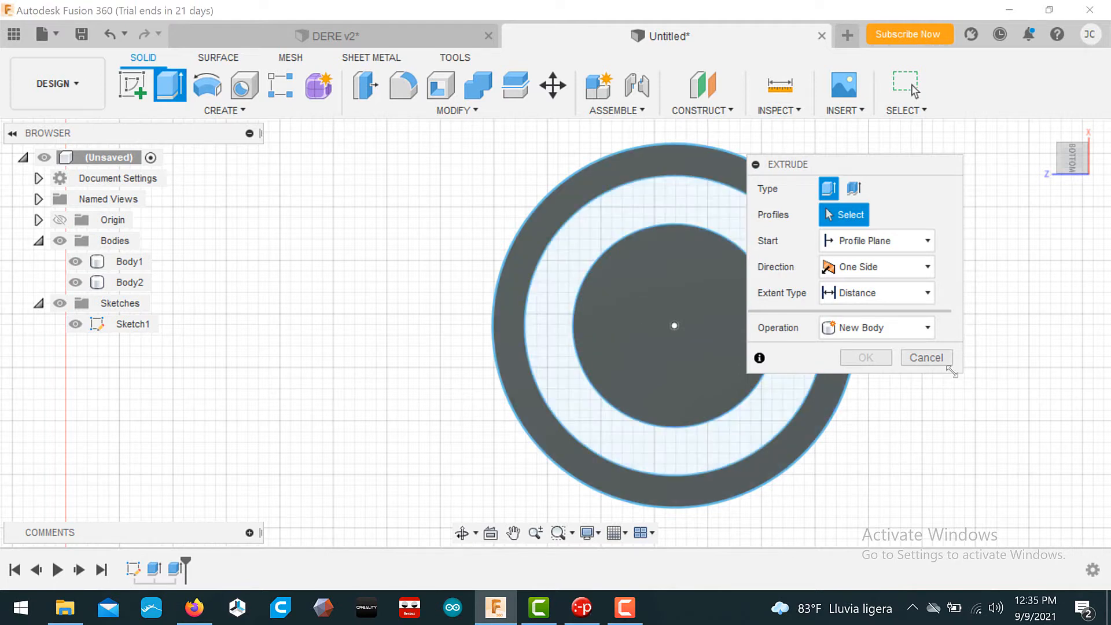
left_click(926, 358)
Step: Create a new sketch on the bottom face of the central cylinder
left_click(241, 111)
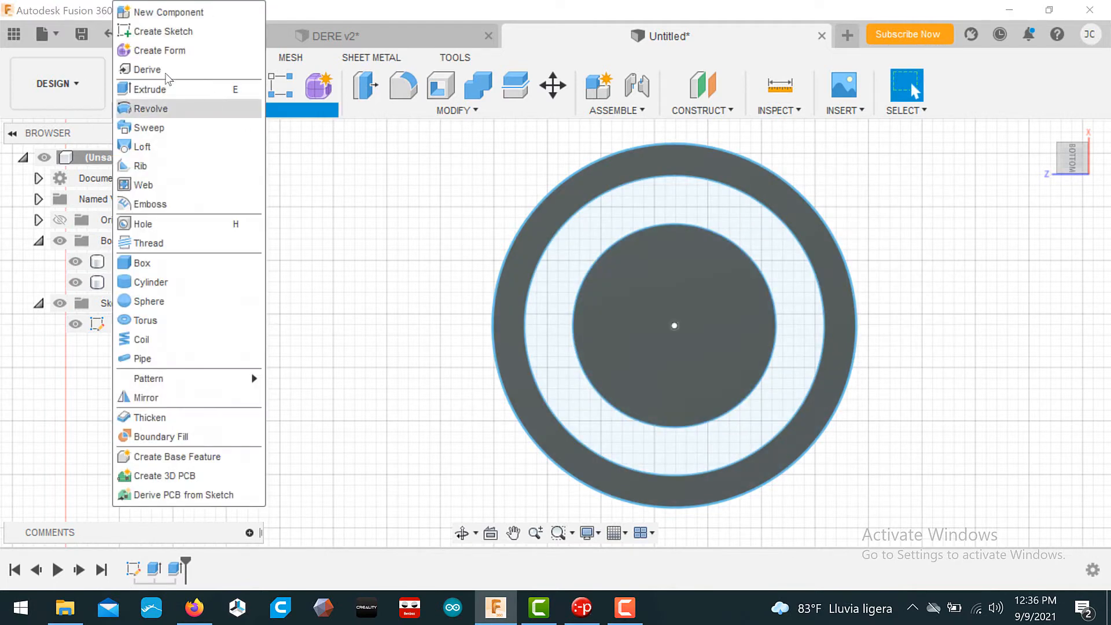
left_click(161, 30)
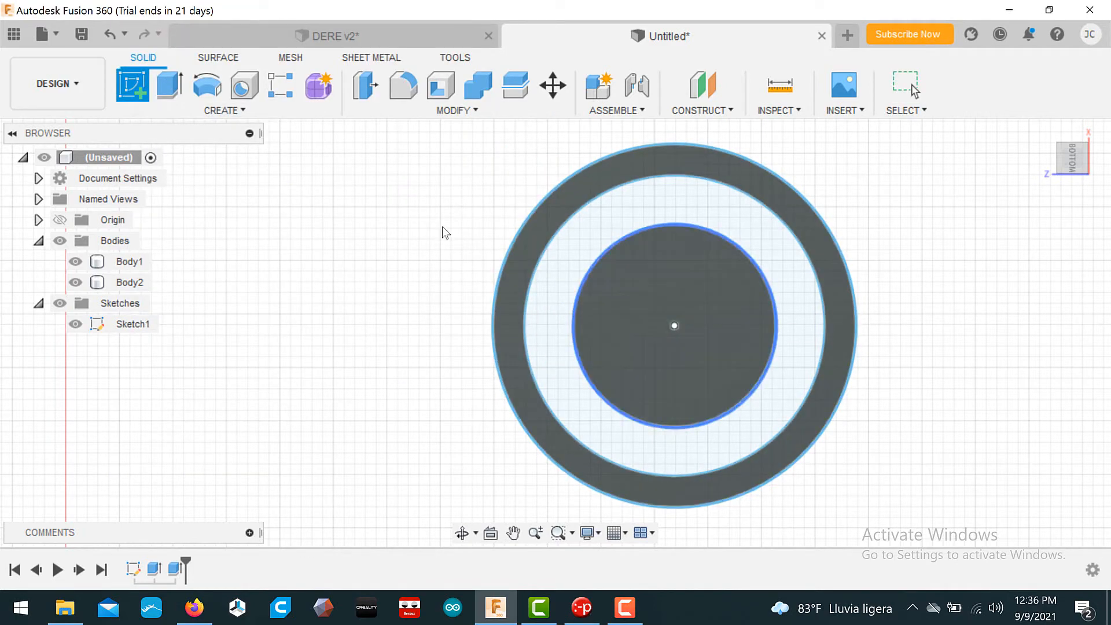
left_click(675, 325)
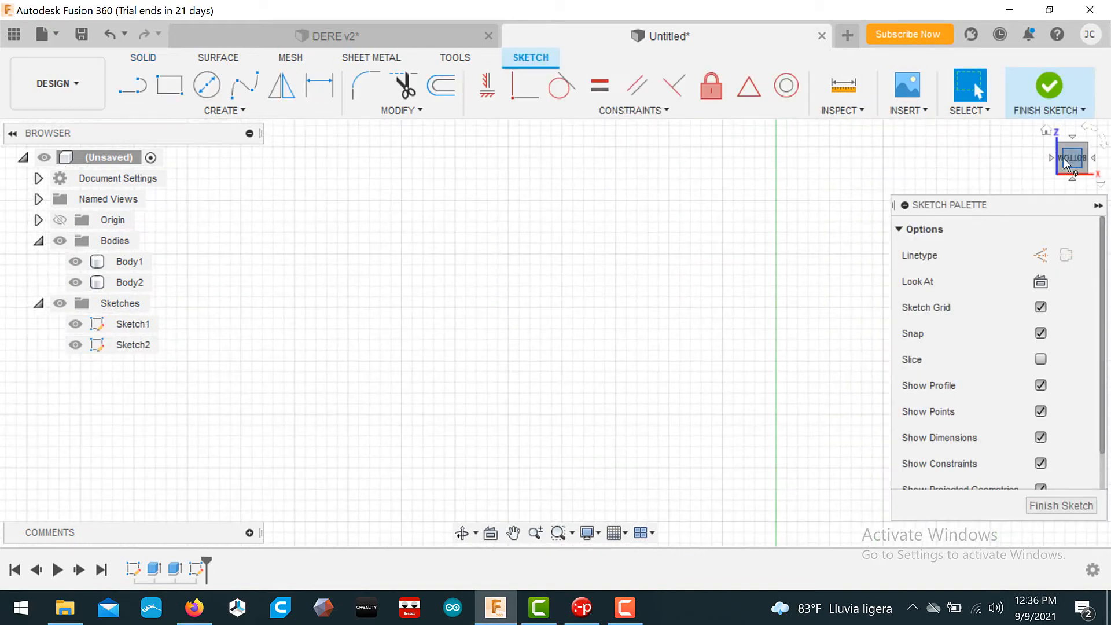
middle_click_drag(789, 255, 354, 405)
scroll(469, 349, "down", 4)
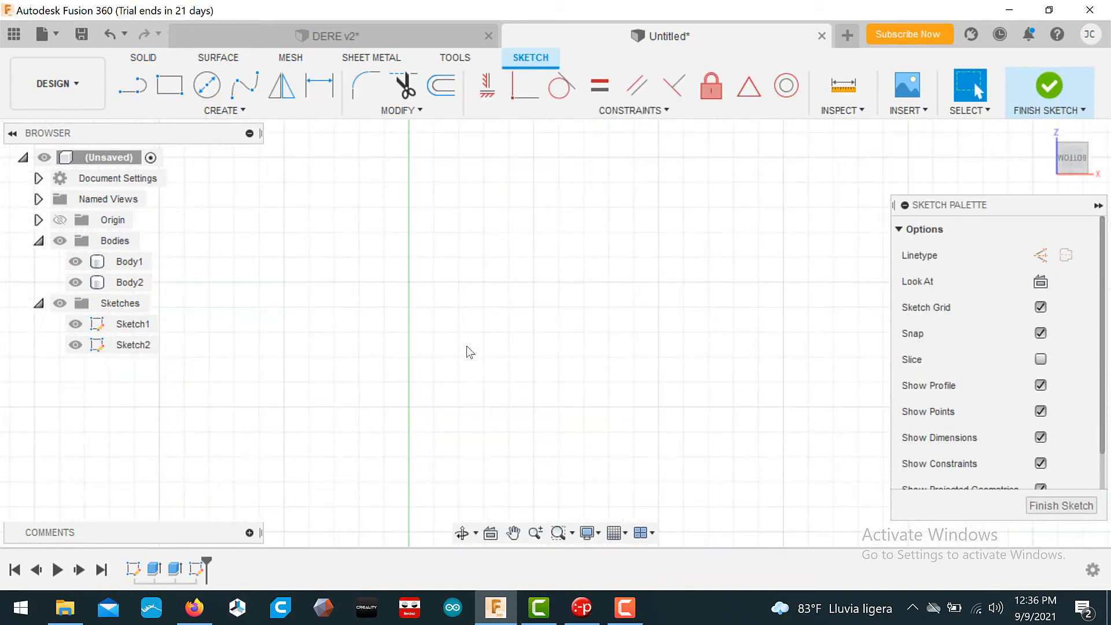
scroll(467, 345, "down", 8)
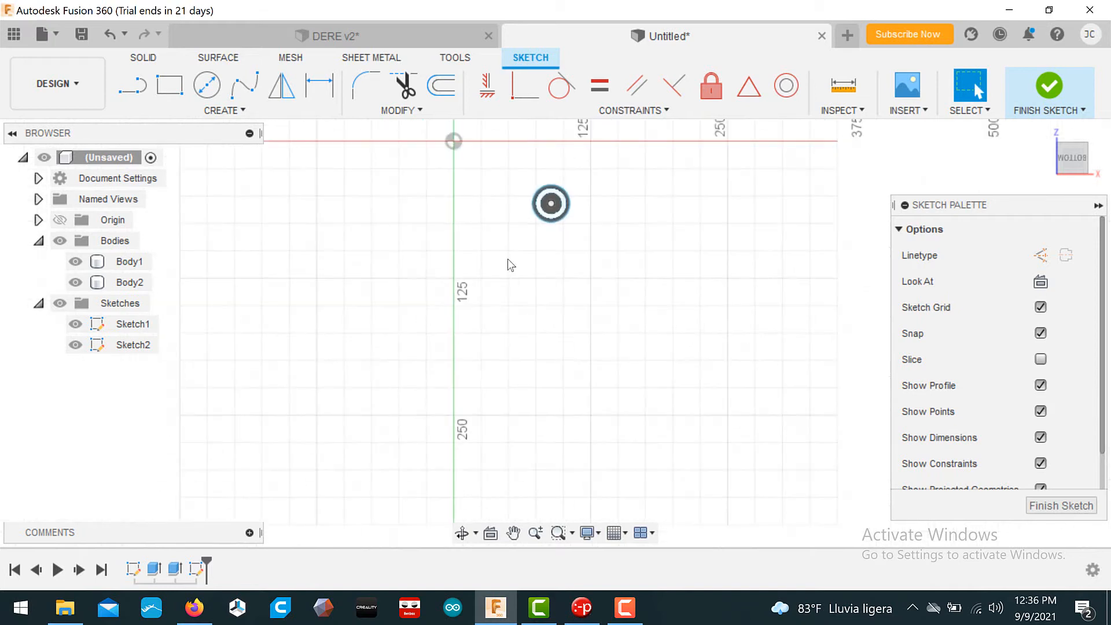
middle_click_drag(506, 263, 491, 374)
scroll(492, 379, "down", 3)
scroll(503, 351, "up", 4)
scroll(570, 308, "up", 4)
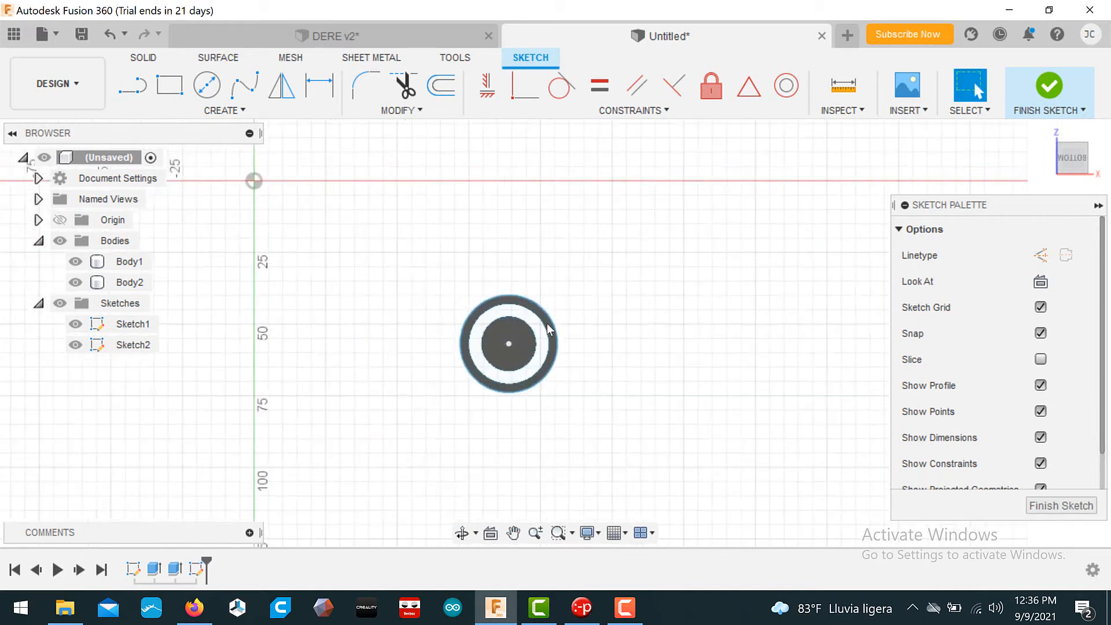
scroll(520, 335, "up", 3)
Step: Draw a 34 mm diameter circle centered on the common center point of the concentric circles
left_click(206, 86)
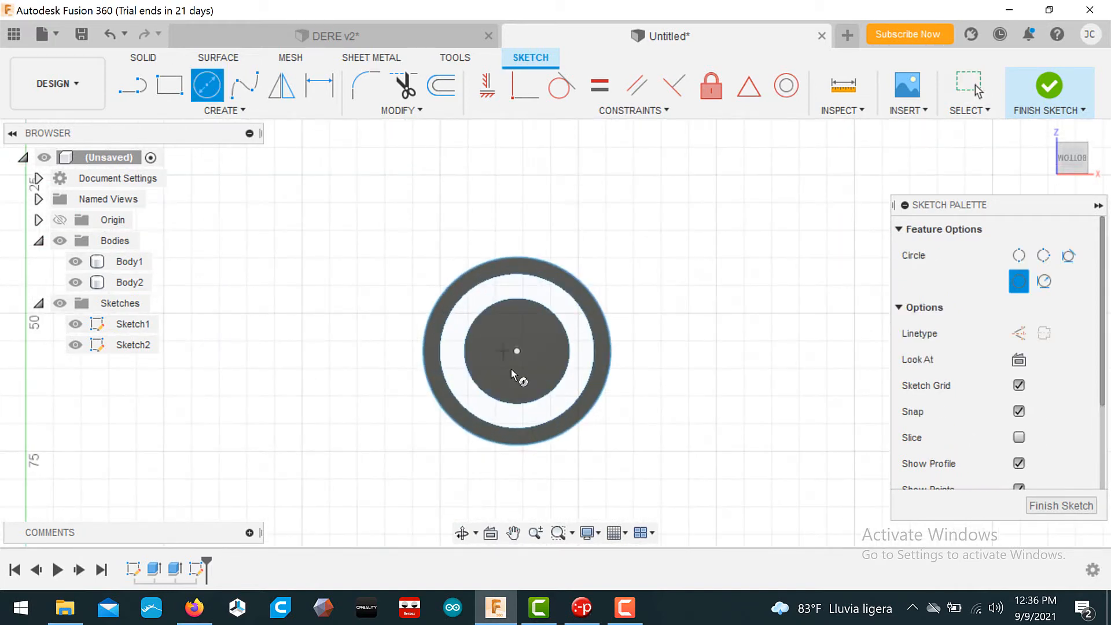
scroll(517, 354, "down", 2)
scroll(515, 354, "up", 5)
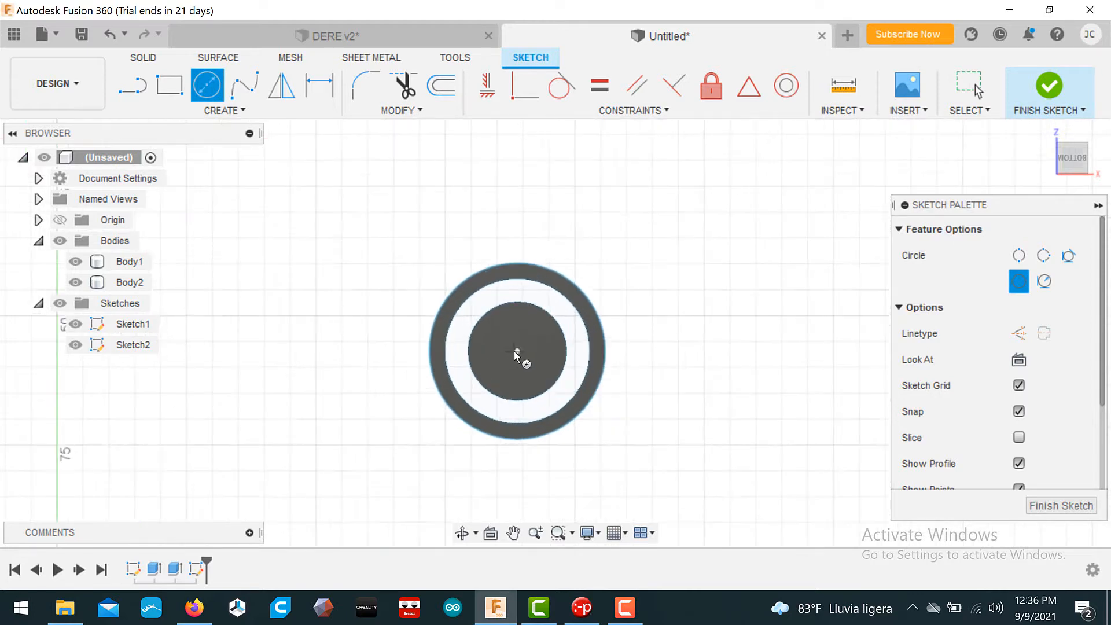
scroll(522, 356, "up", 2)
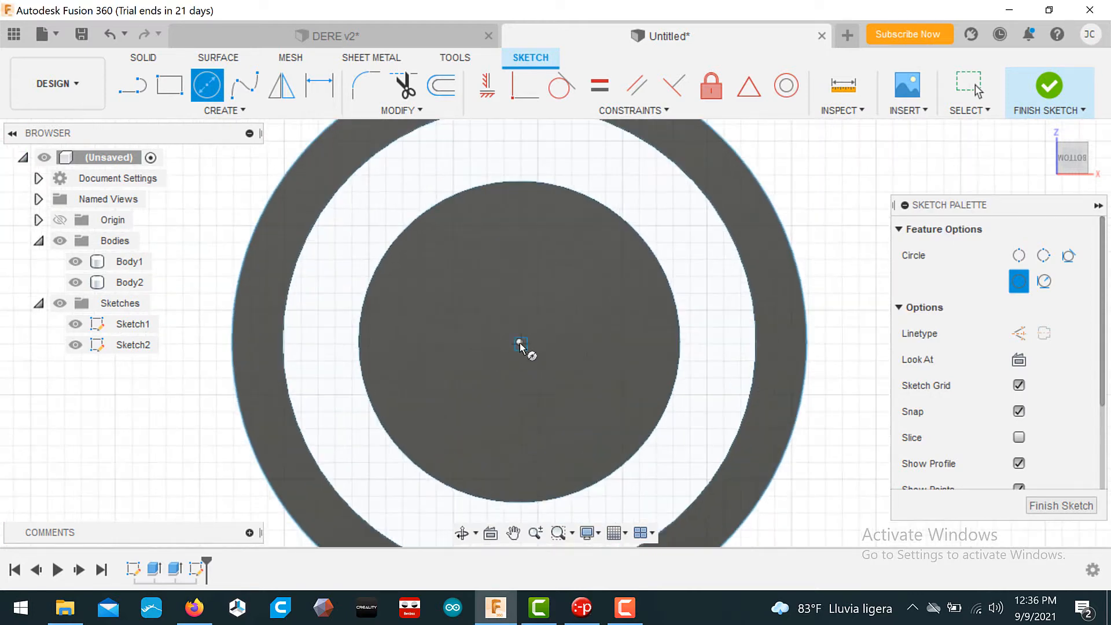
scroll(516, 341, "up", 5)
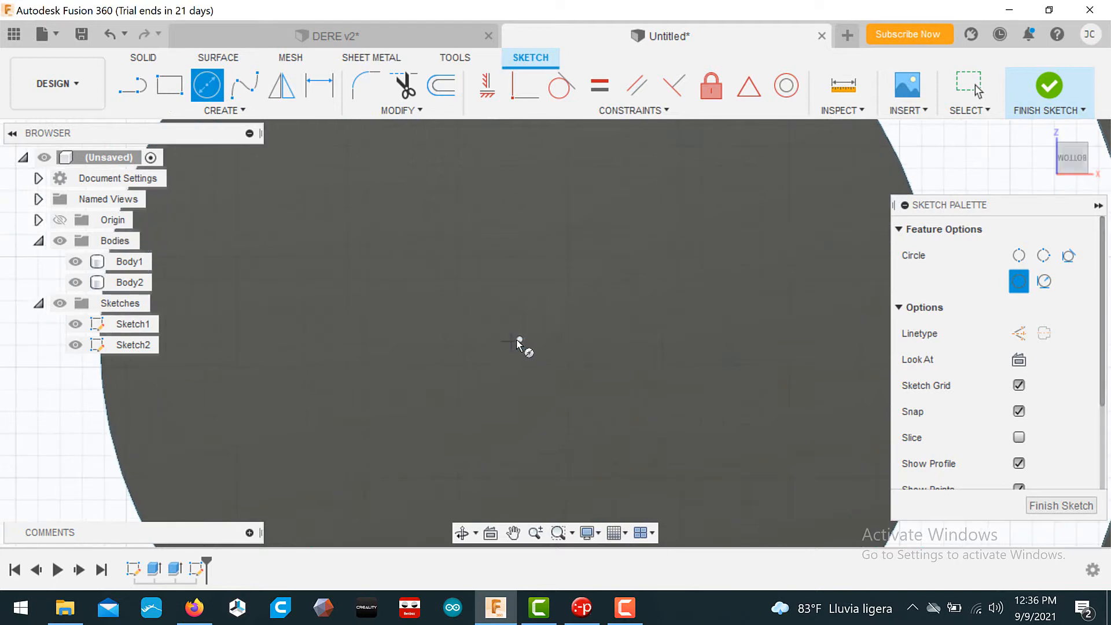
scroll(524, 341, "up", 2)
left_click(522, 342)
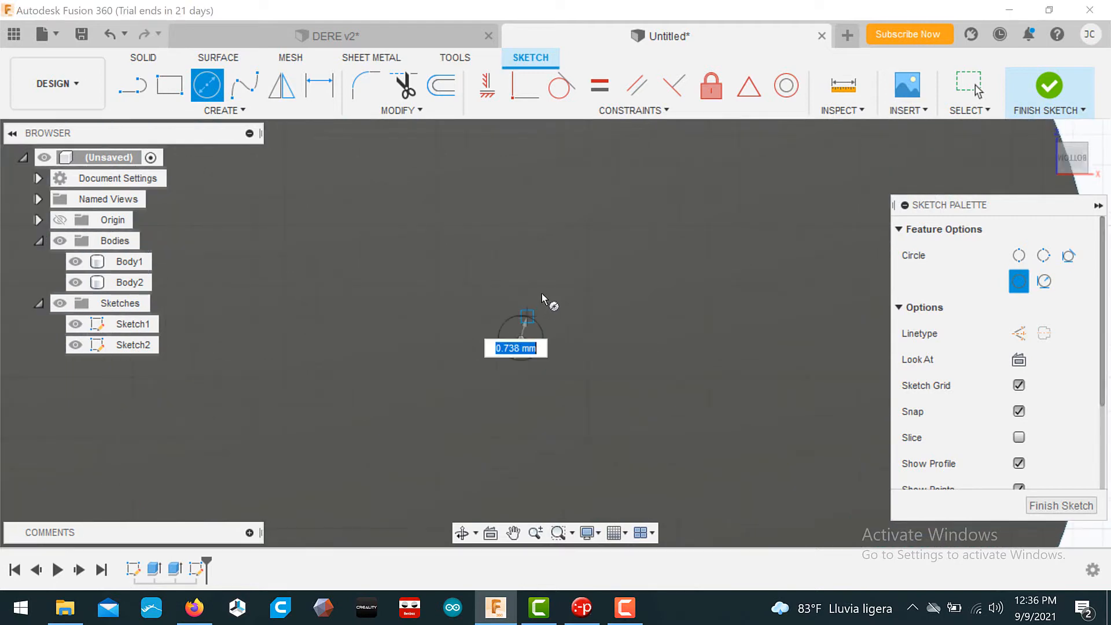
scroll(540, 307, "down", 5)
scroll(537, 317, "down", 4)
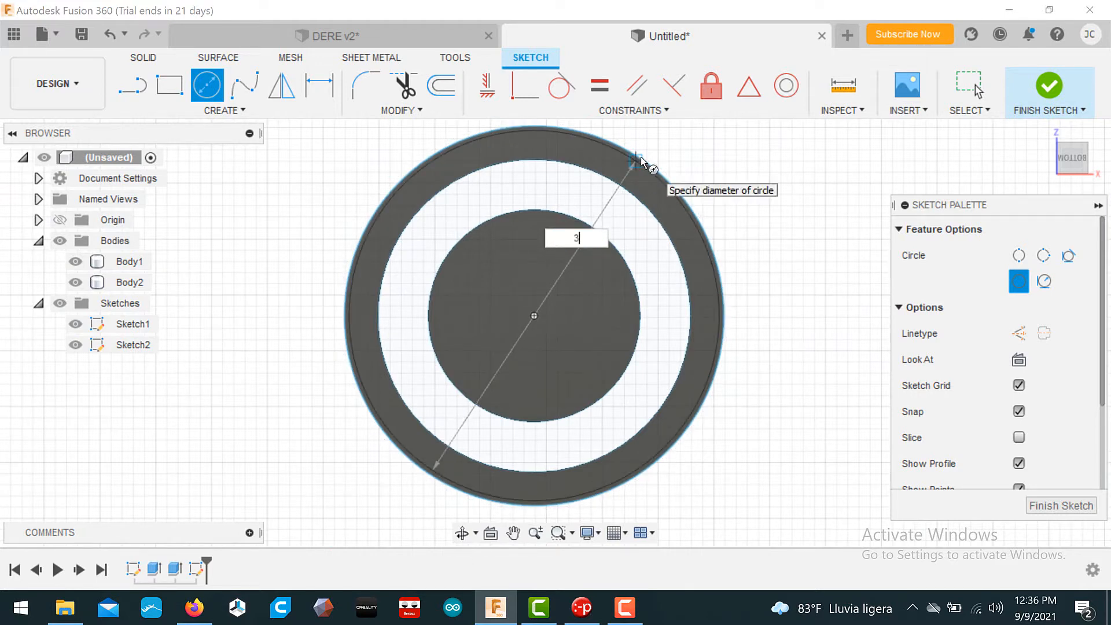
key("Tab")
key("Return")
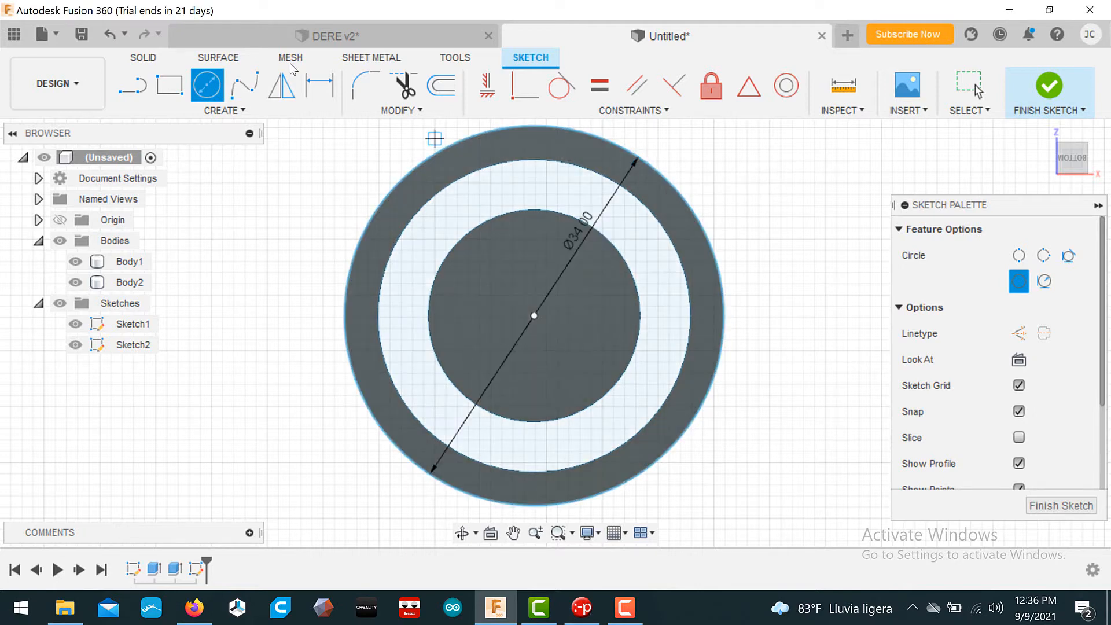
Step: Extrude the outer and middle ring profiles of Sketch1 by -3 mm, joining them to the existing bodies
left_click(144, 57)
left_click(177, 87)
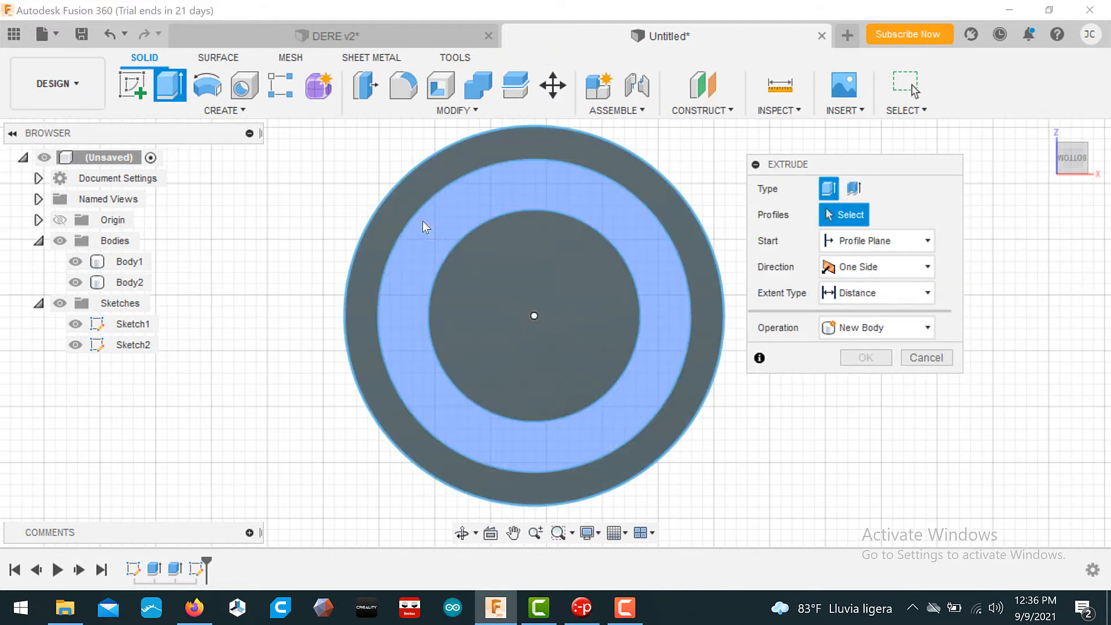
left_click(409, 204)
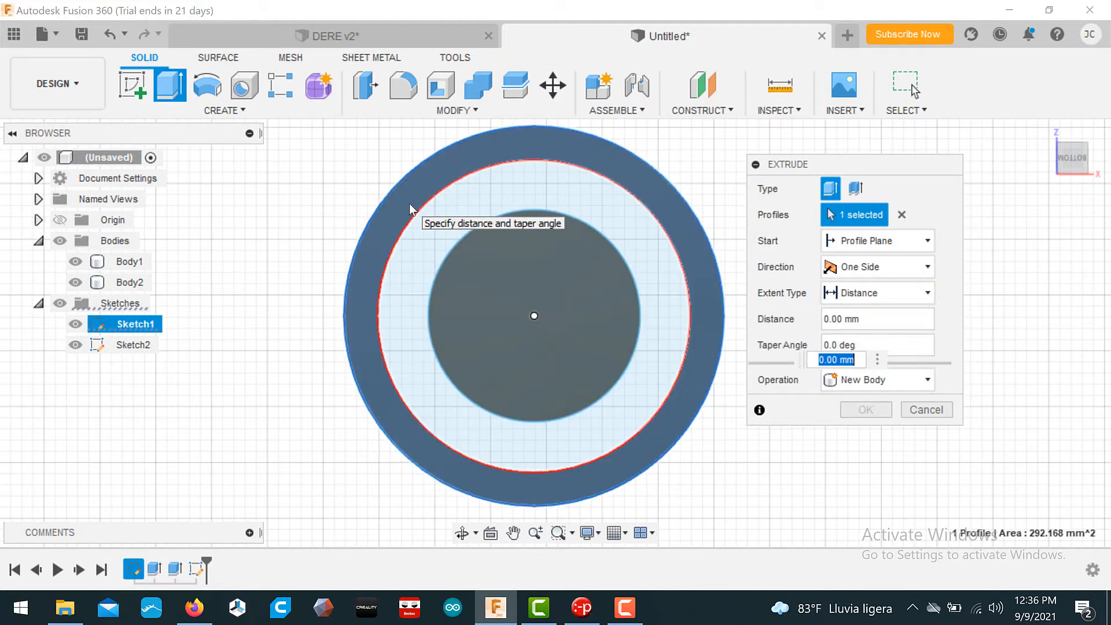
left_click(422, 238)
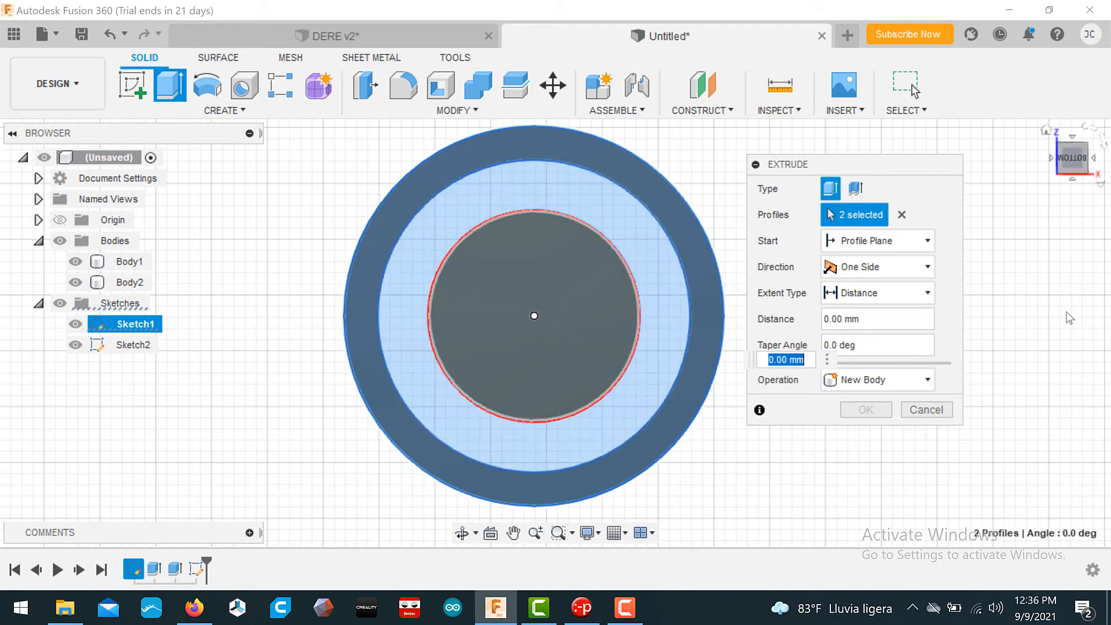
mouse_move(1081, 166)
left_mouse_down()
mouse_move(1081, 115)
mouse_move(1079, 167)
left_mouse_up()
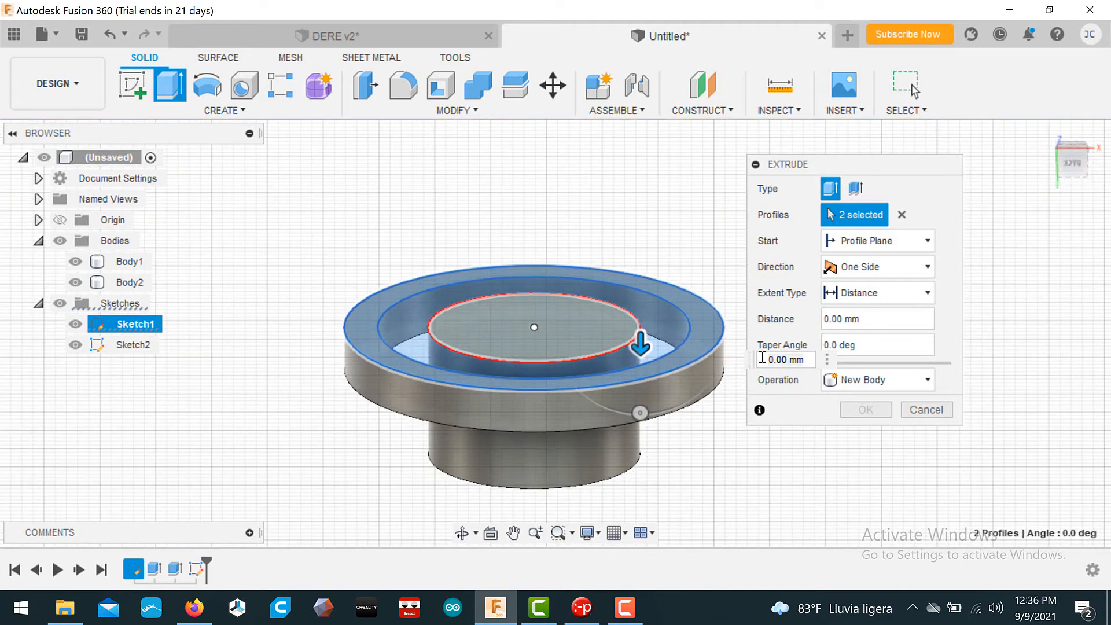
double_click(787, 360)
type("-")
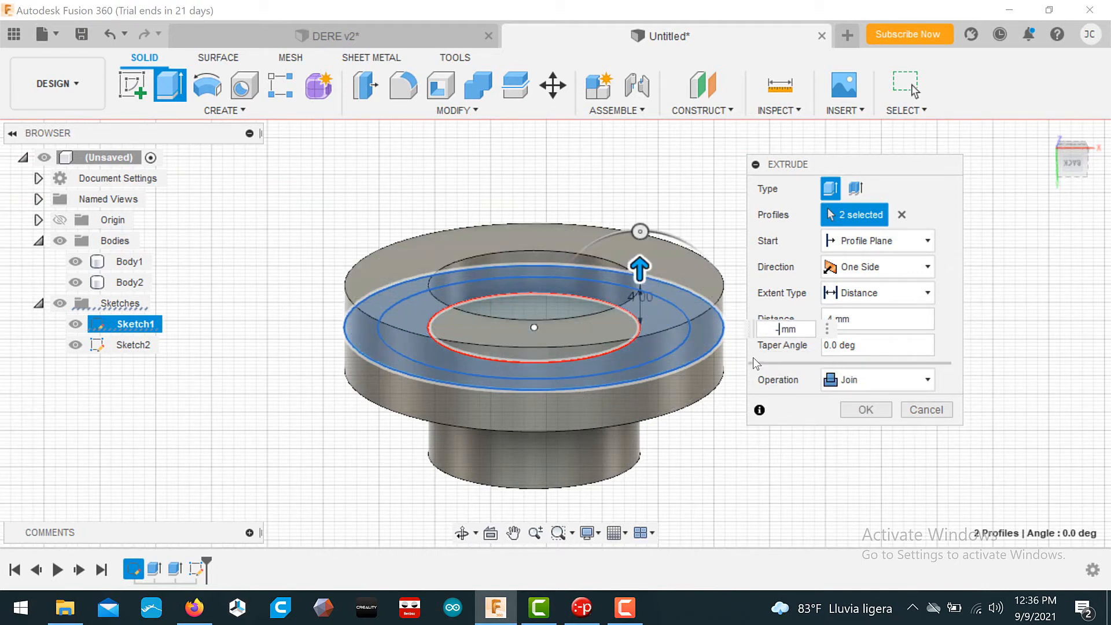
key("BackSpace")
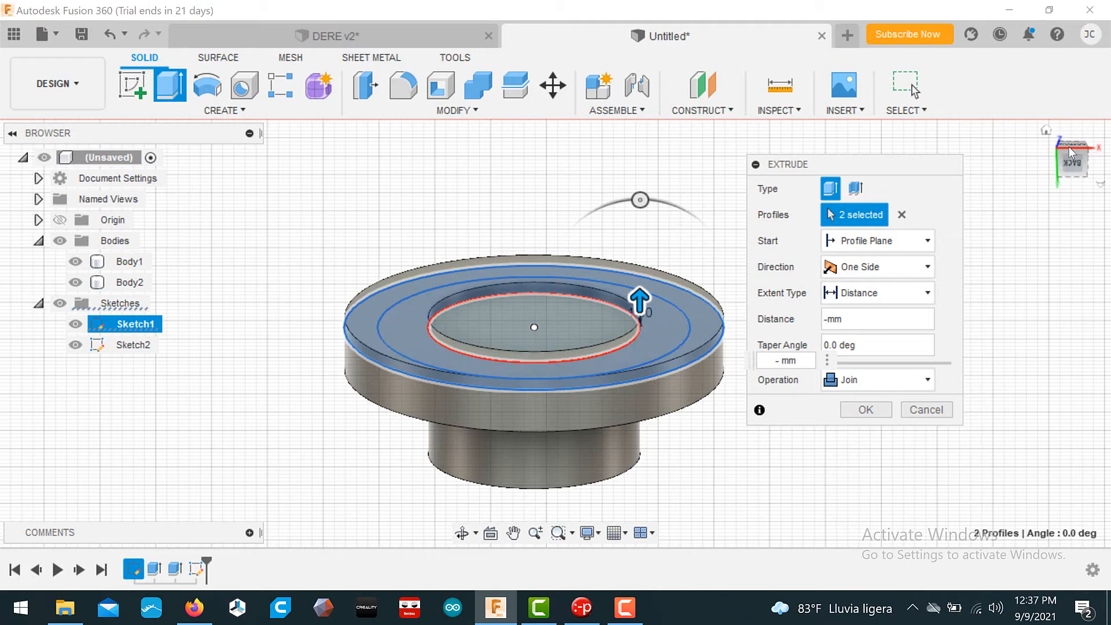
mouse_move(1067, 143)
left_mouse_down()
mouse_move(1074, 170)
mouse_move(1075, 159)
left_mouse_up()
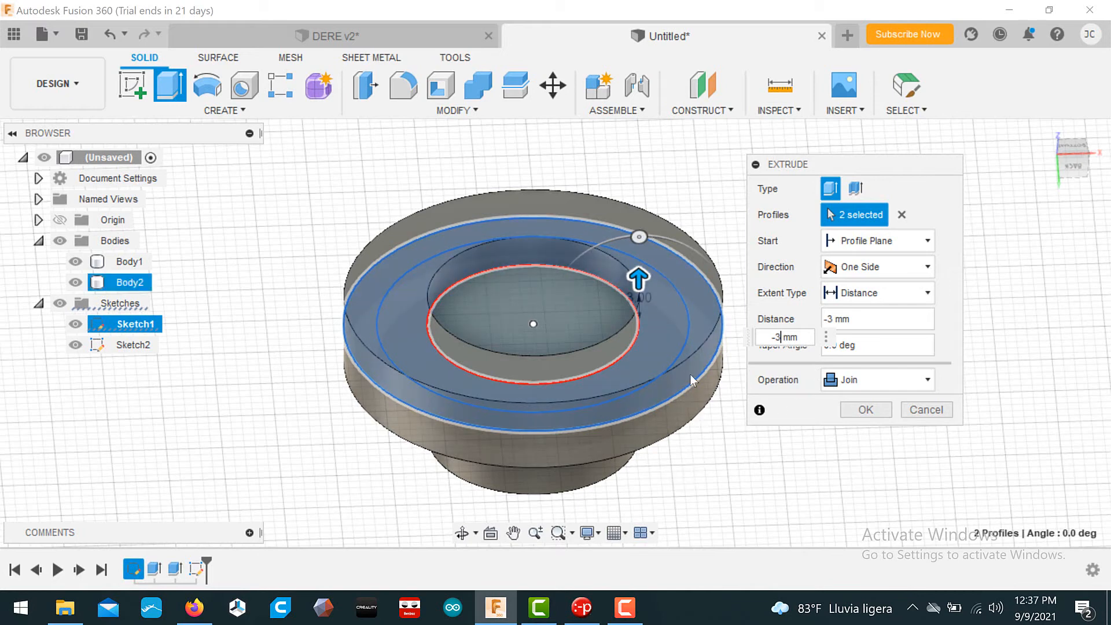
left_click(885, 409)
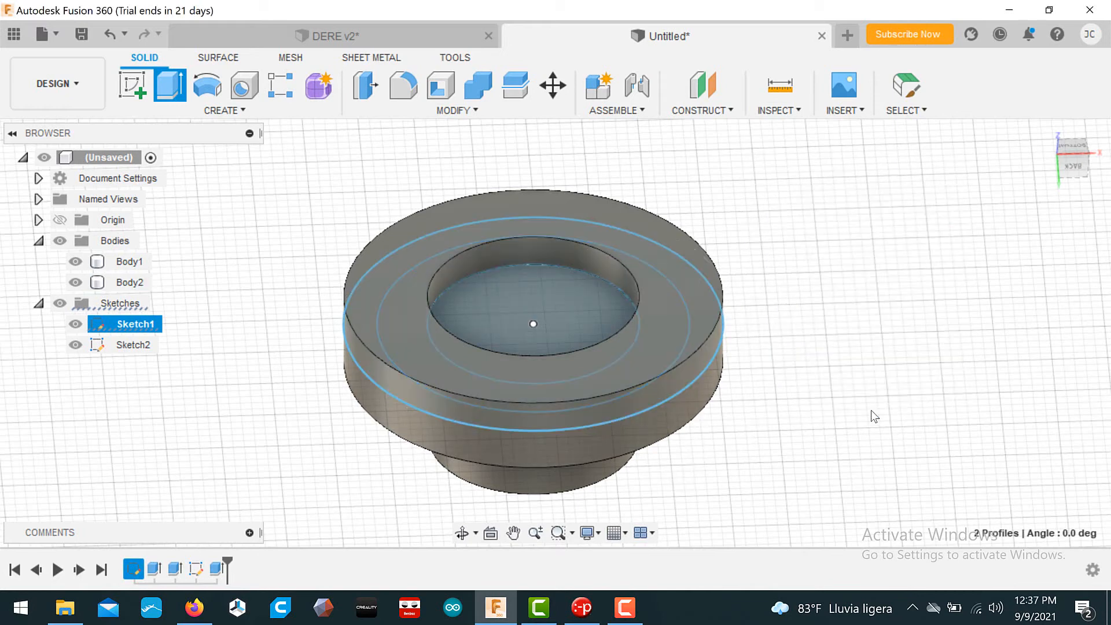
Step: Extrude the central circle profile of Sketch1 by -3 mm with Join to close the opening in the base
left_click(1073, 166)
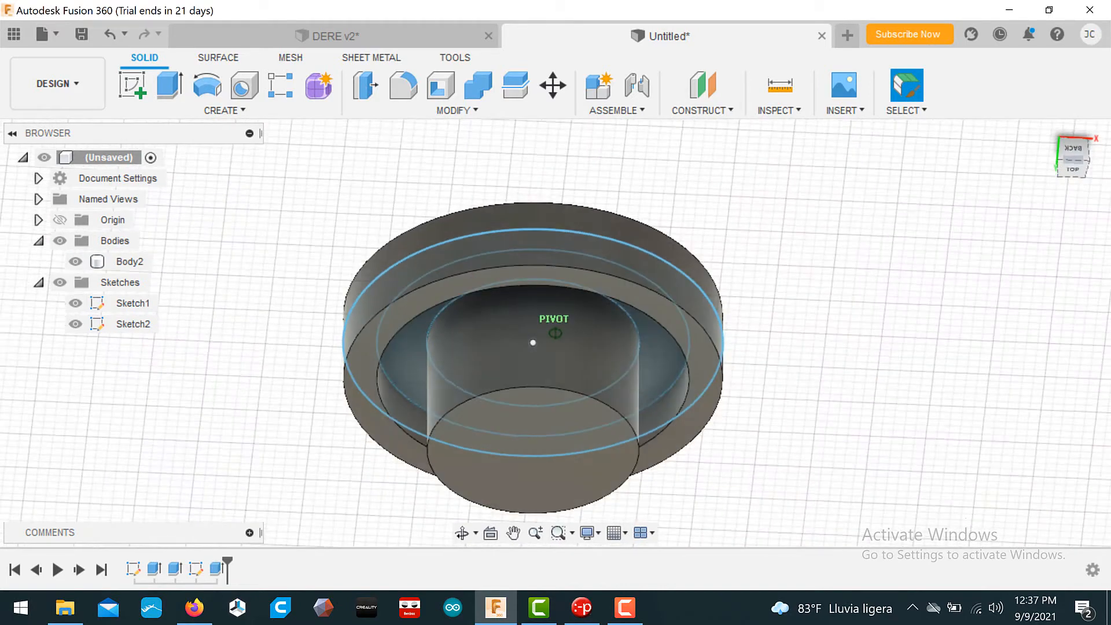
middle_click_drag(531, 347, 510, 301, "shift")
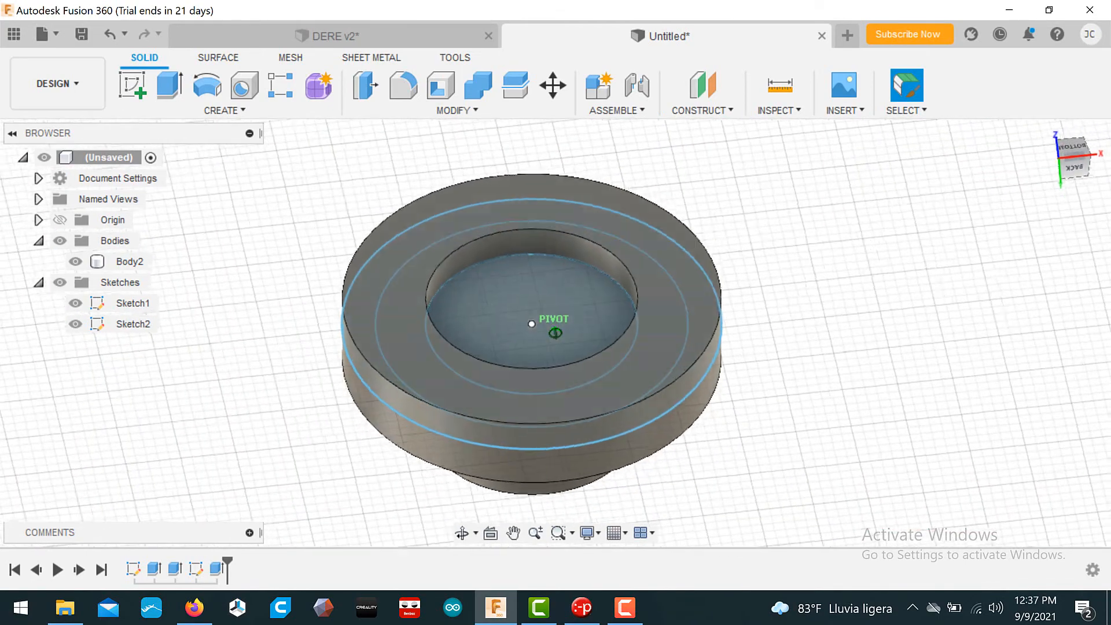
left_click(526, 299)
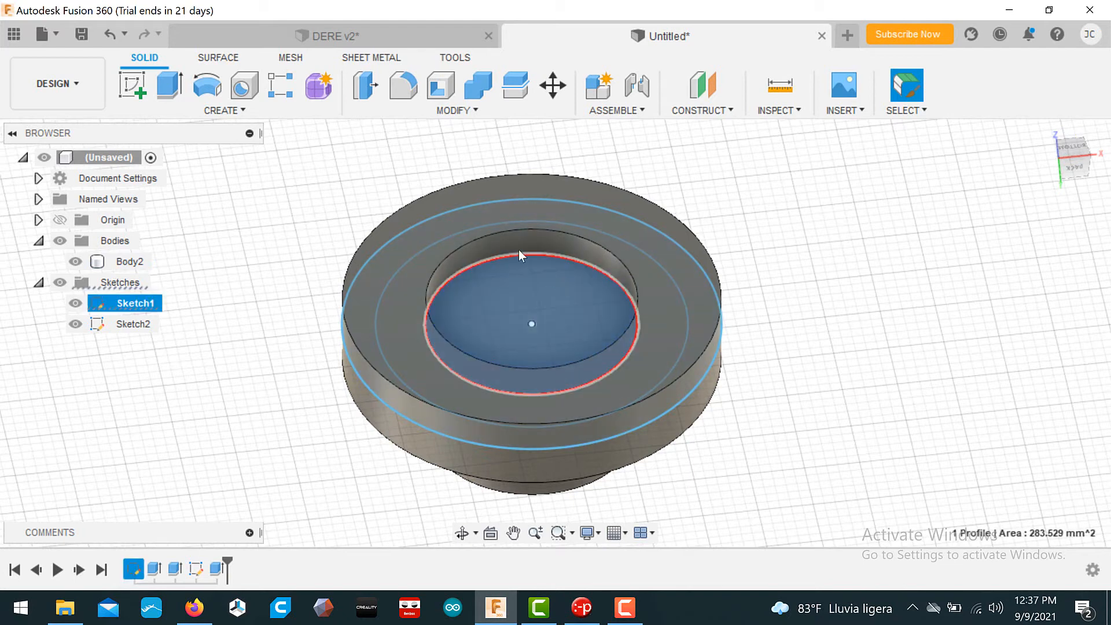
left_click(167, 90)
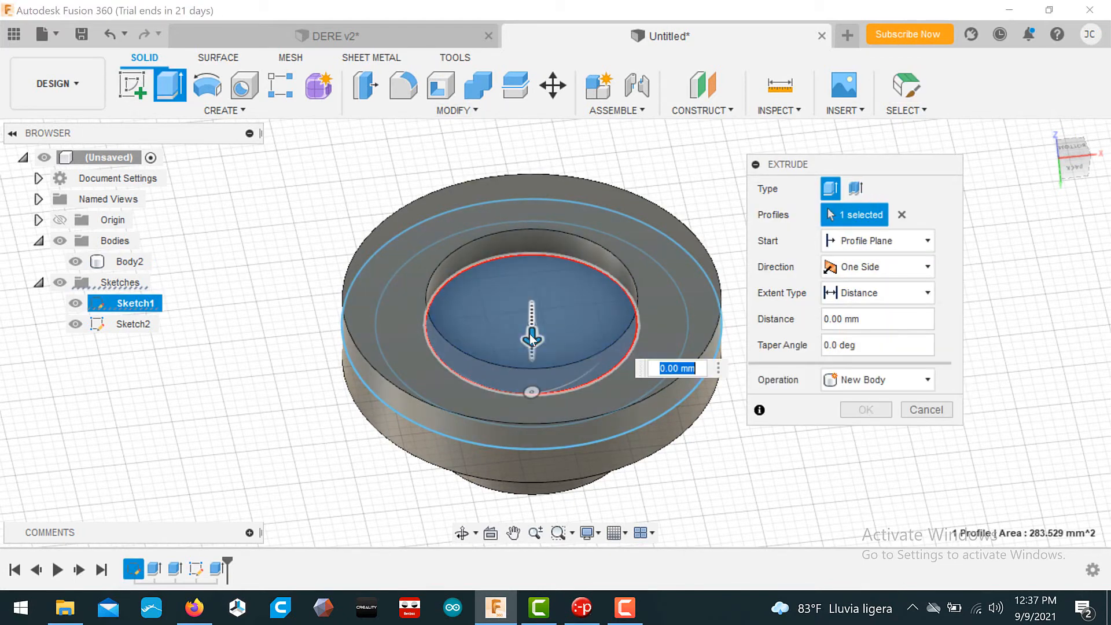
double_click(668, 367)
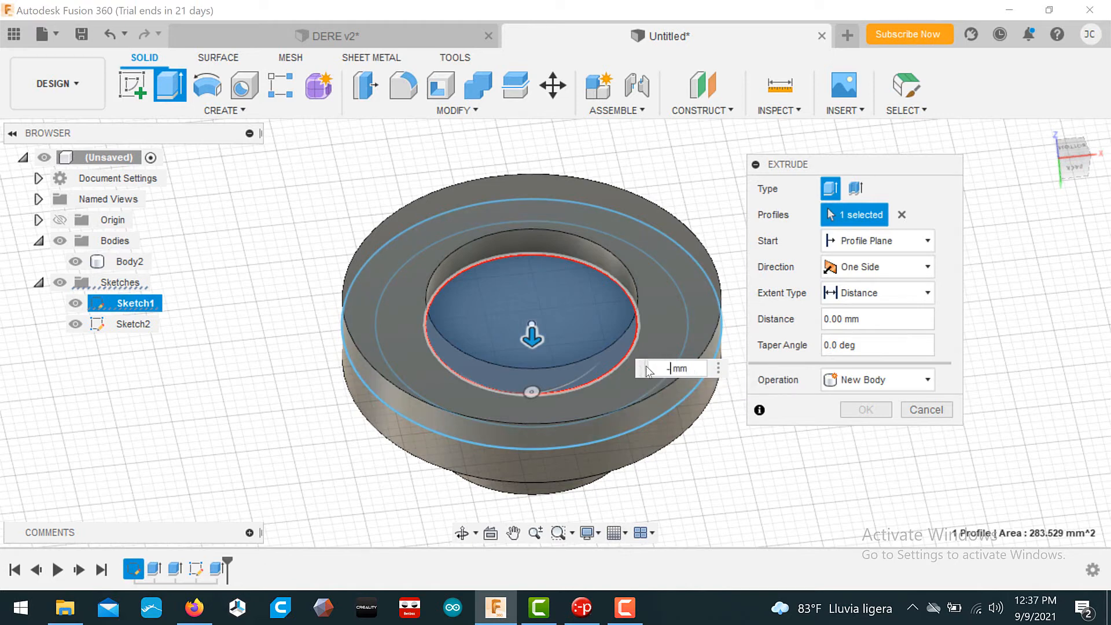
type("-3")
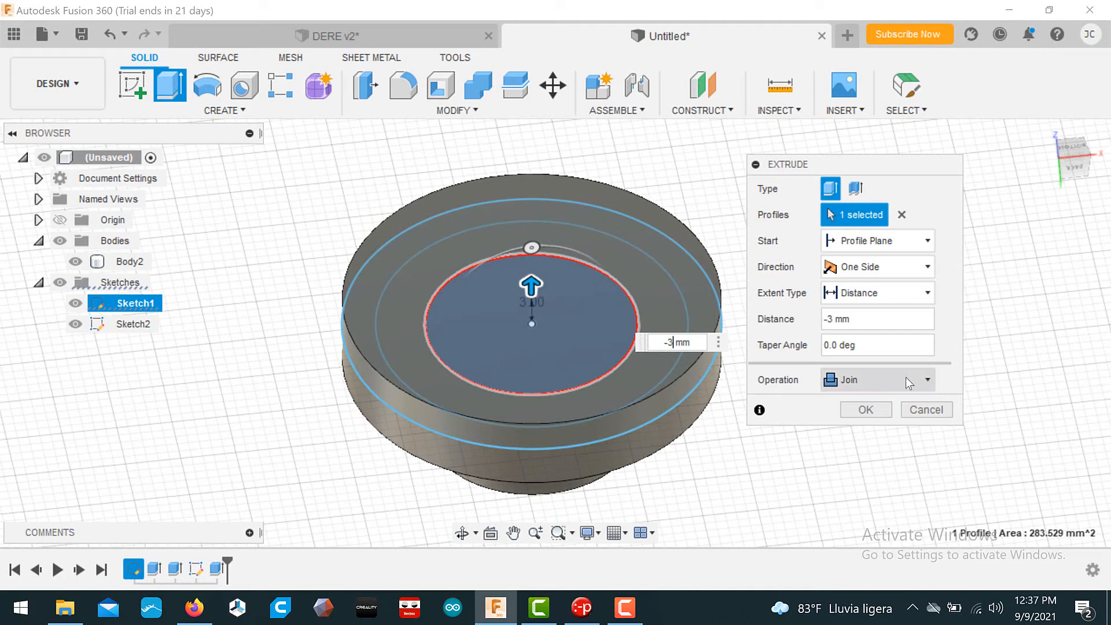
left_click(864, 409)
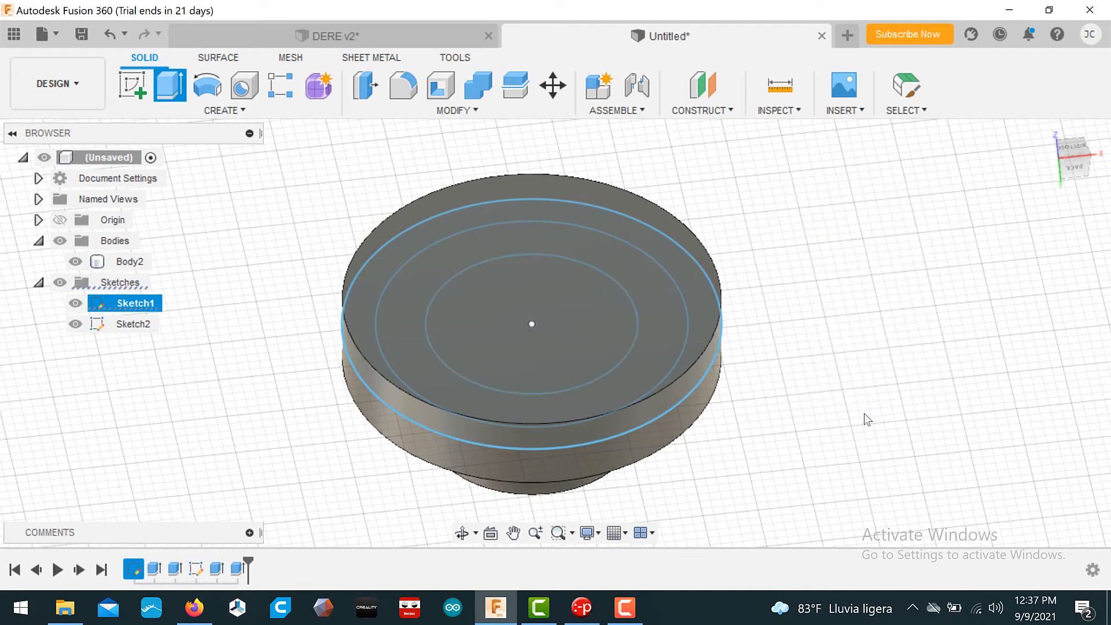
left_click(478, 85)
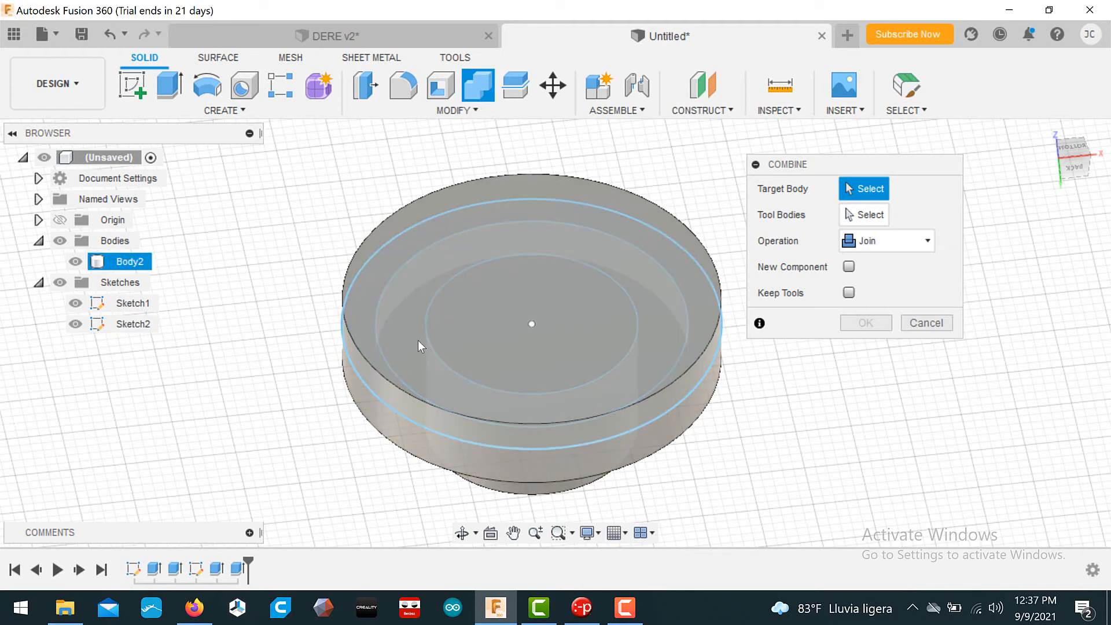
left_click(418, 343)
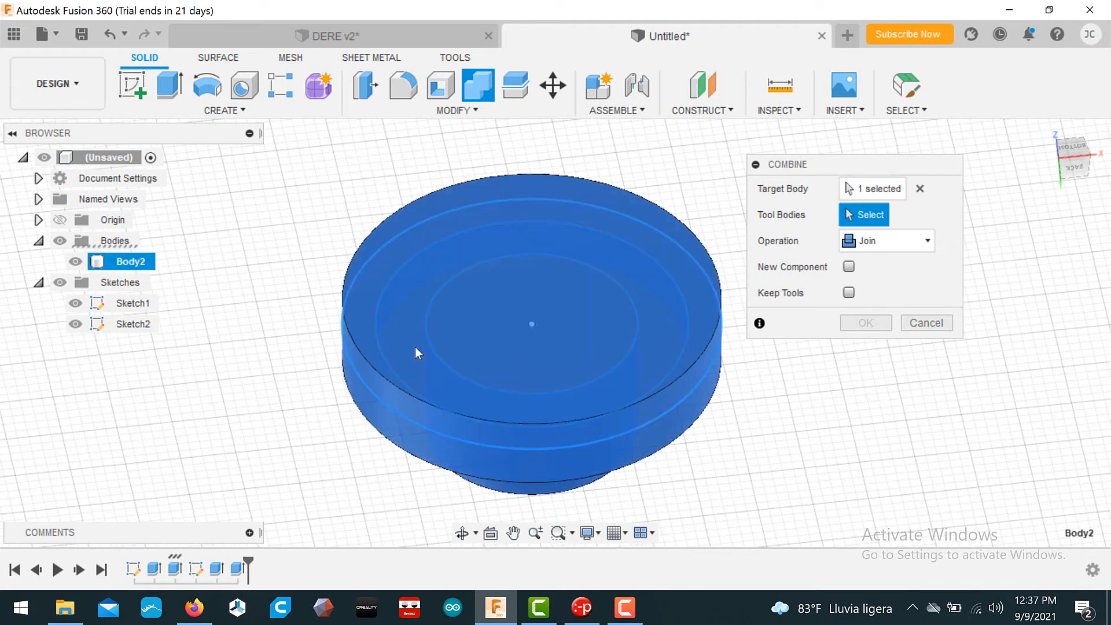
middle_click_drag(617, 453, 603, 431)
left_click(926, 323)
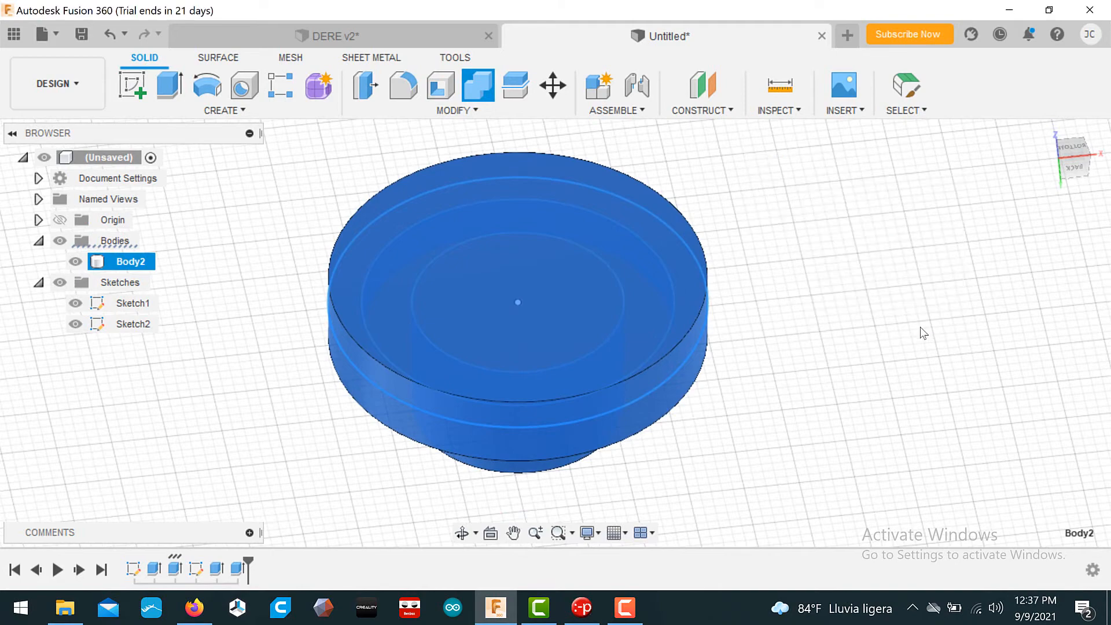
Step: Show the origin and hide Sketch1 and Sketch2, viewing the cap from the bottom
left_click(461, 532)
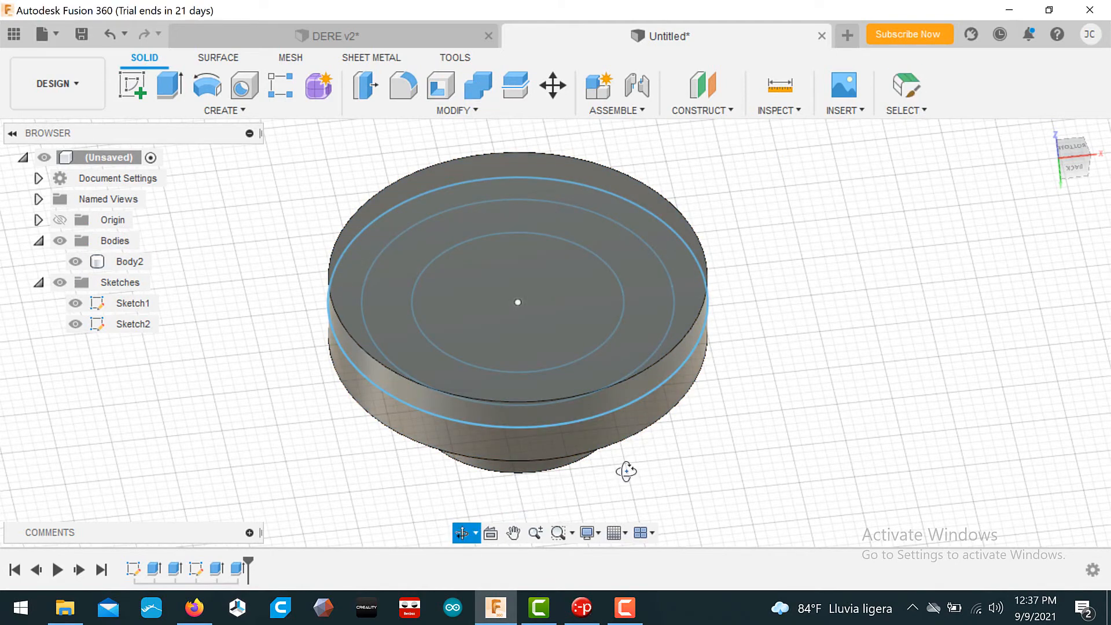
left_click_drag(619, 483, 441, 498)
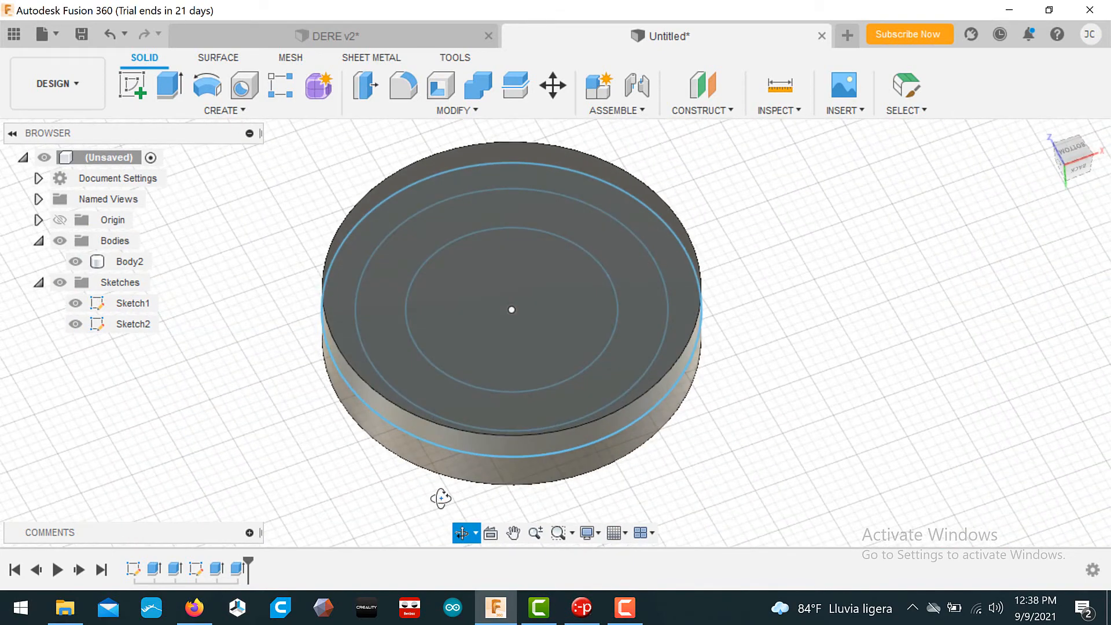
left_click(1075, 153)
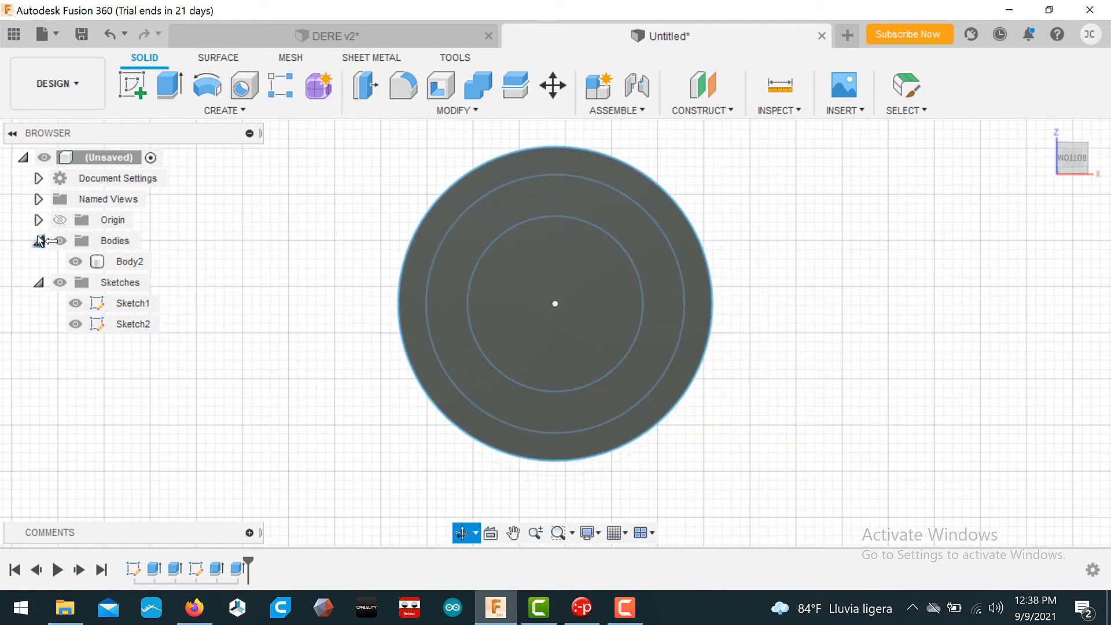
left_click(59, 221)
left_click(75, 262)
left_click(75, 262)
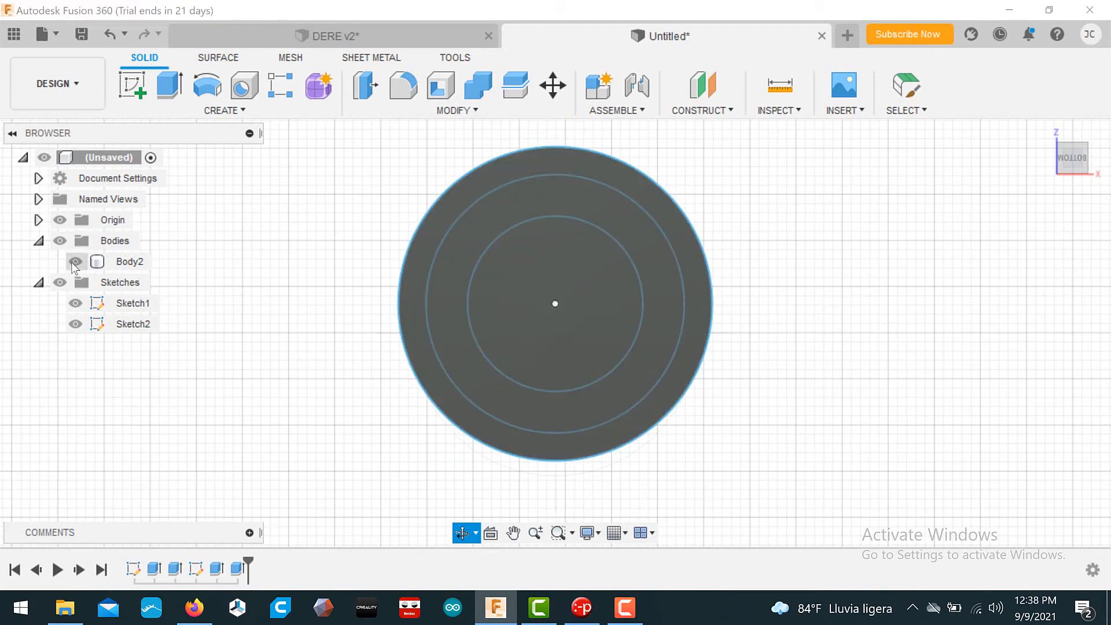
left_click(75, 303)
left_click(75, 324)
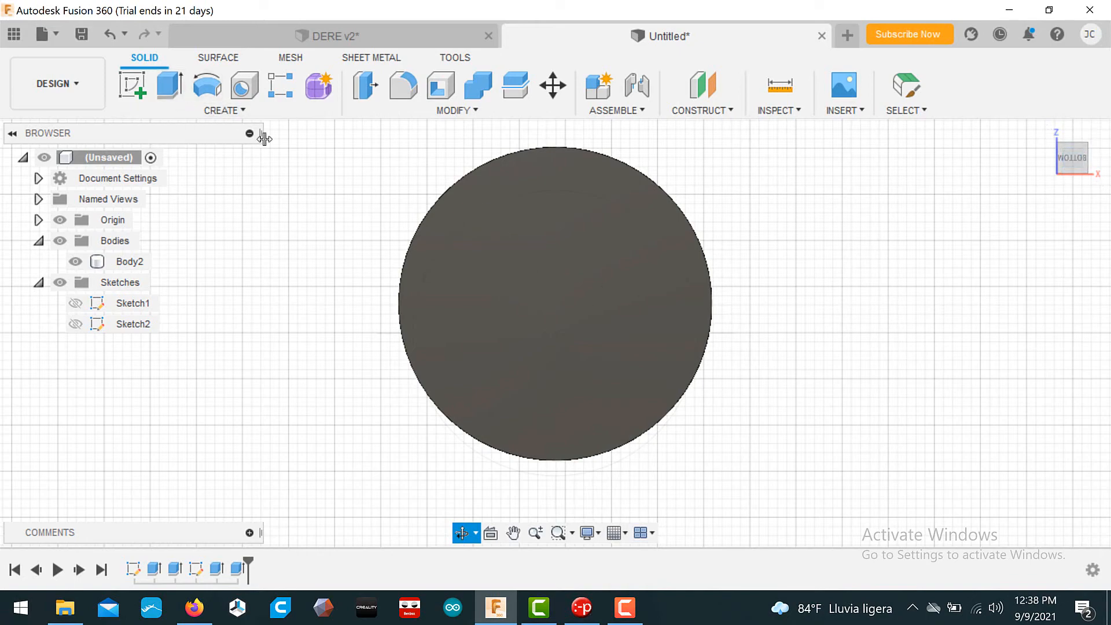
Step: Create a new sketch on the flat circular bottom face of the cap
left_click(224, 110)
left_click(143, 33)
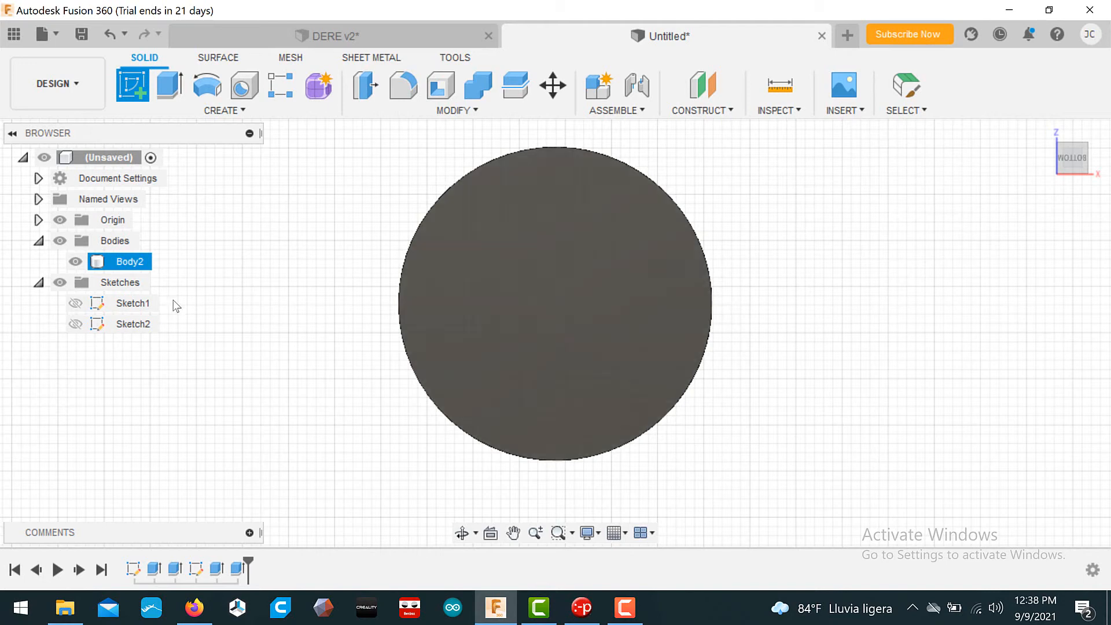
left_click(548, 298)
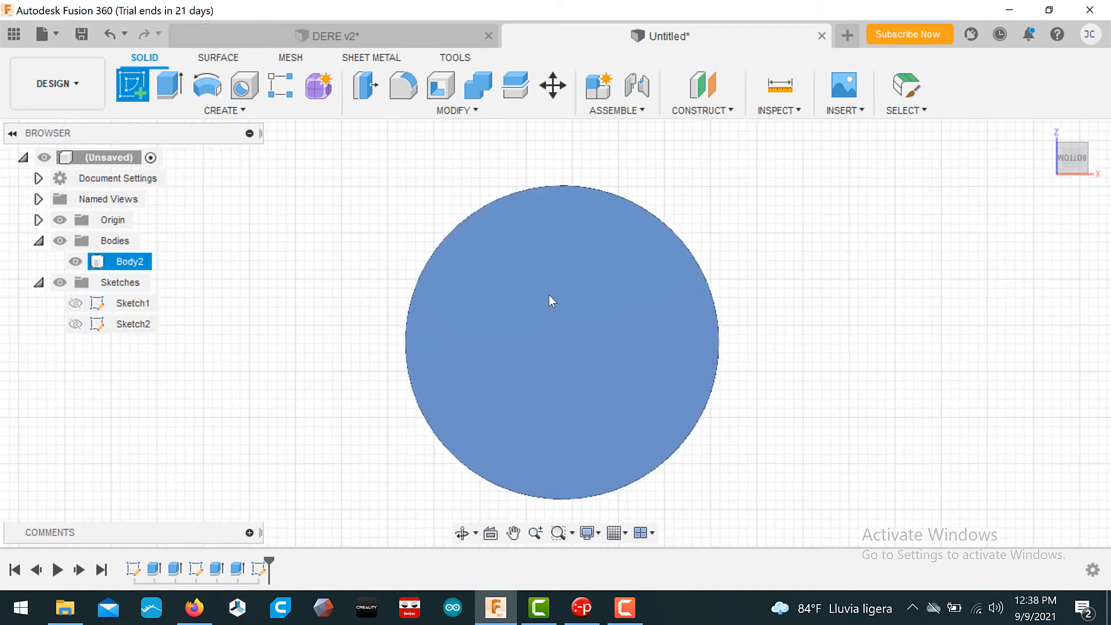
Step: Place a rectangular text frame across the middle of the circular face and set the text height to 4 mm
left_click(230, 111)
left_click(143, 320)
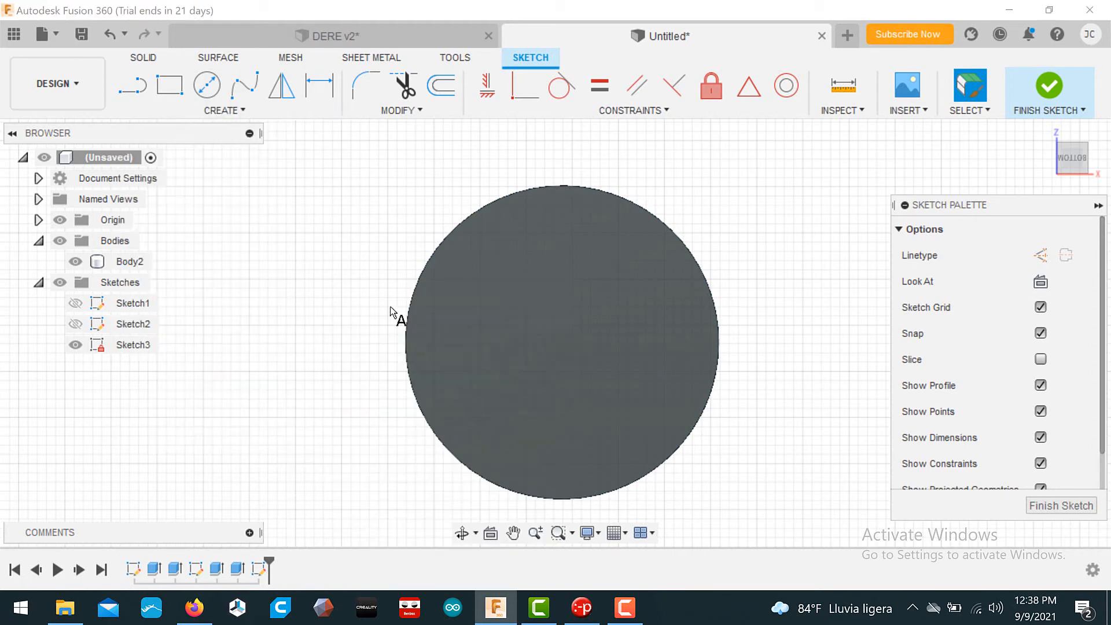
left_click(485, 304)
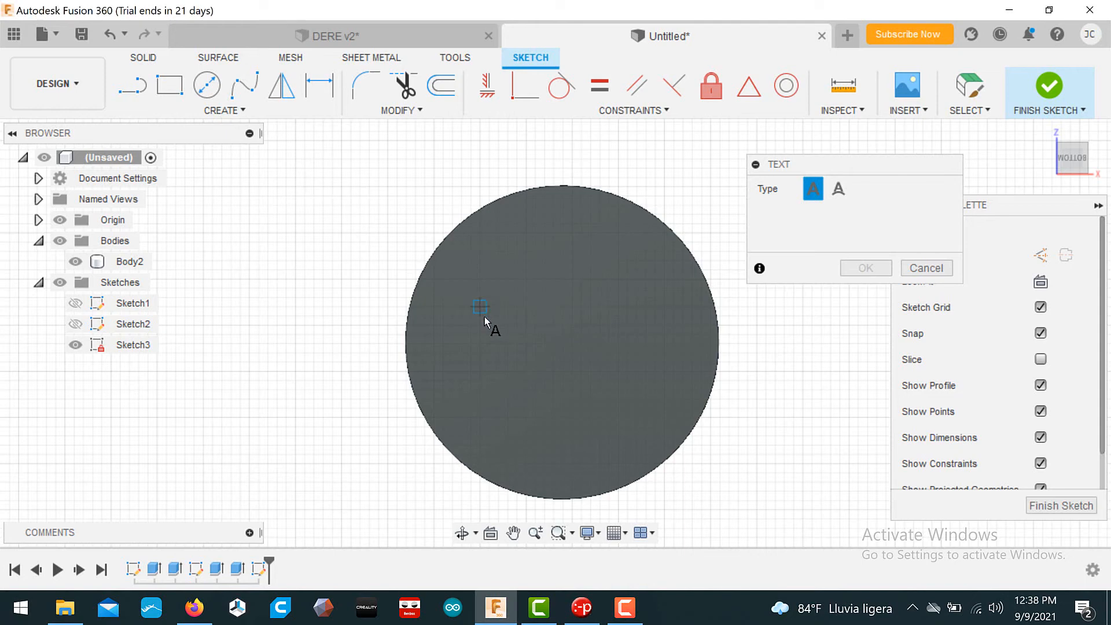
left_click(646, 370)
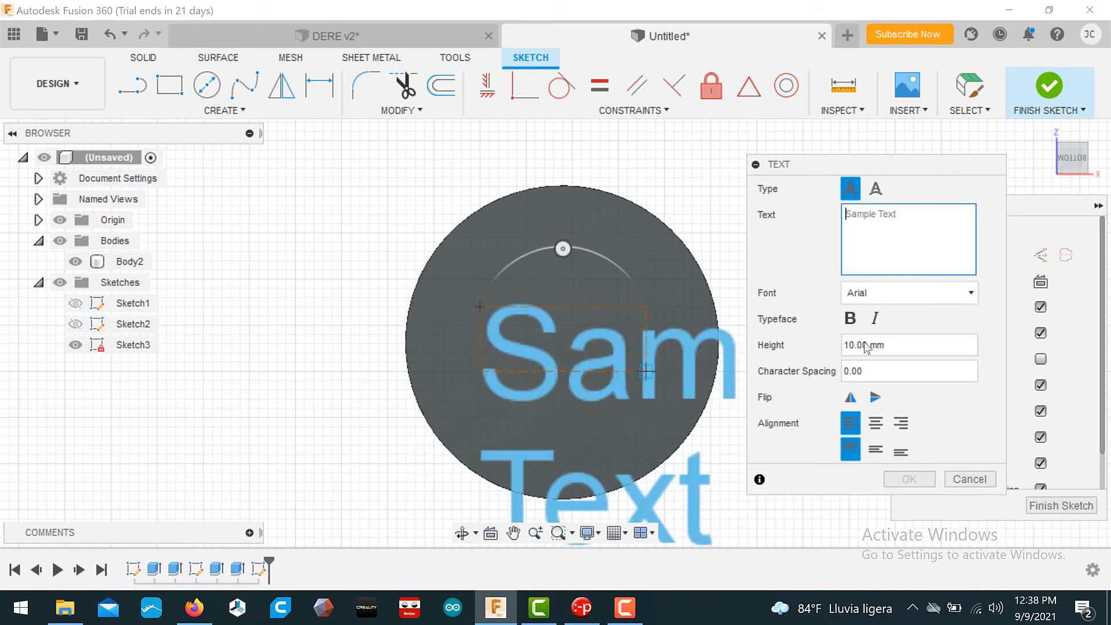
left_click_drag(870, 347, 834, 354)
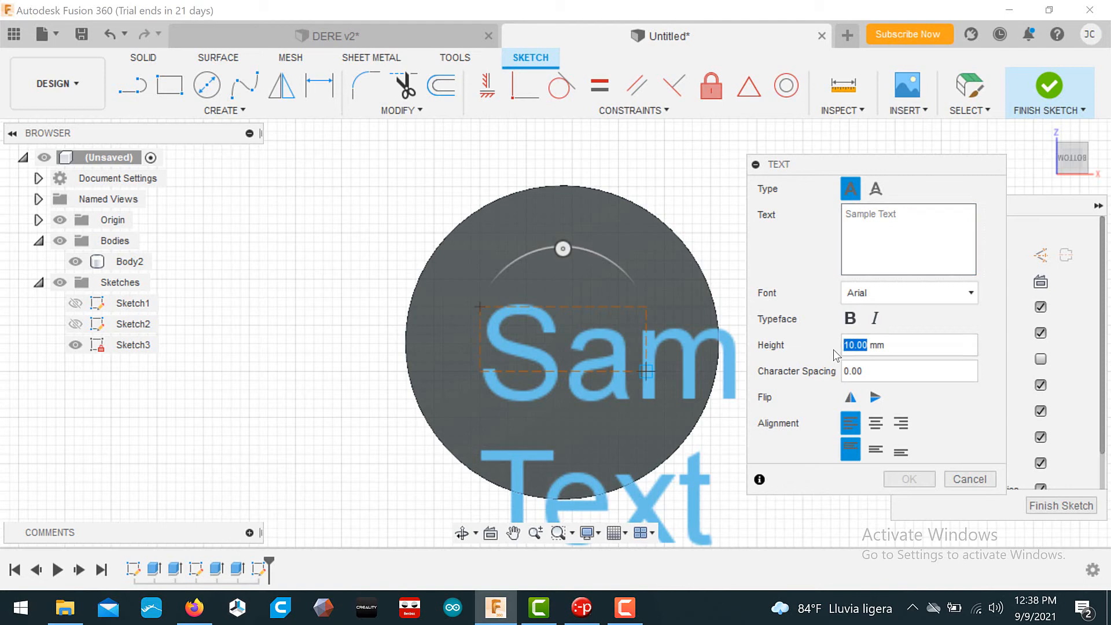
type("6")
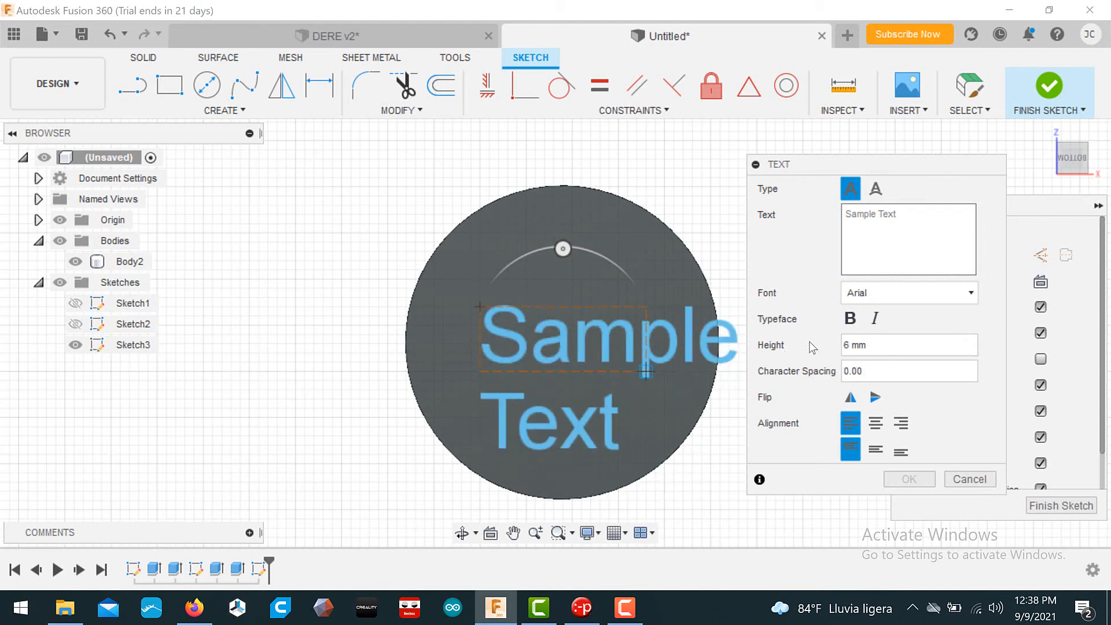
left_click_drag(853, 343, 841, 350)
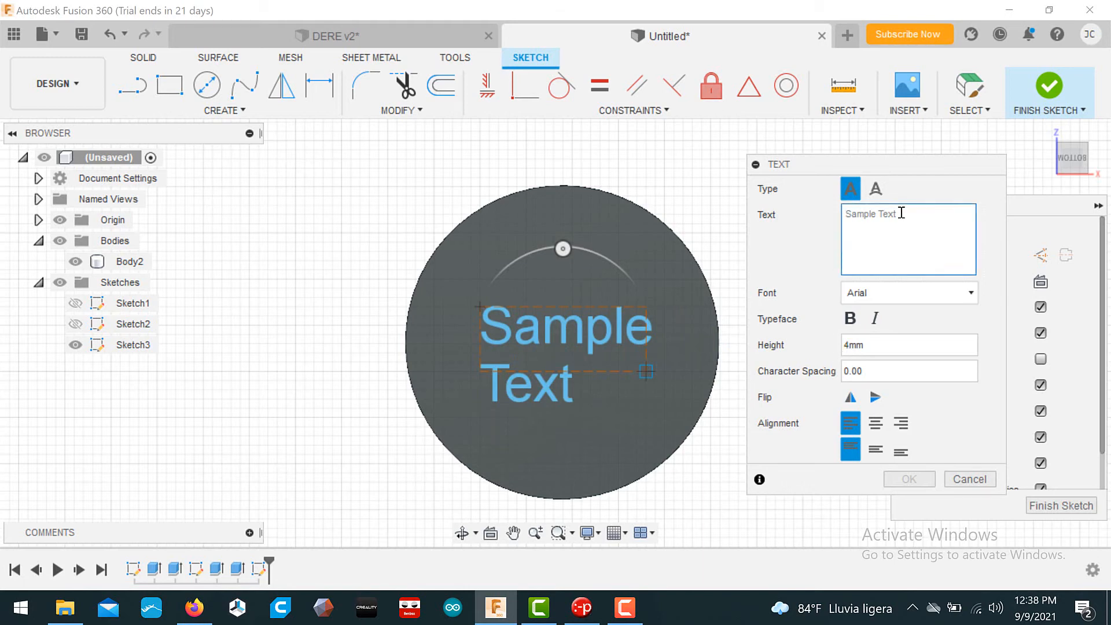
Step: Enter MCA as the sketch text and set its font to Arial Black
type("MC")
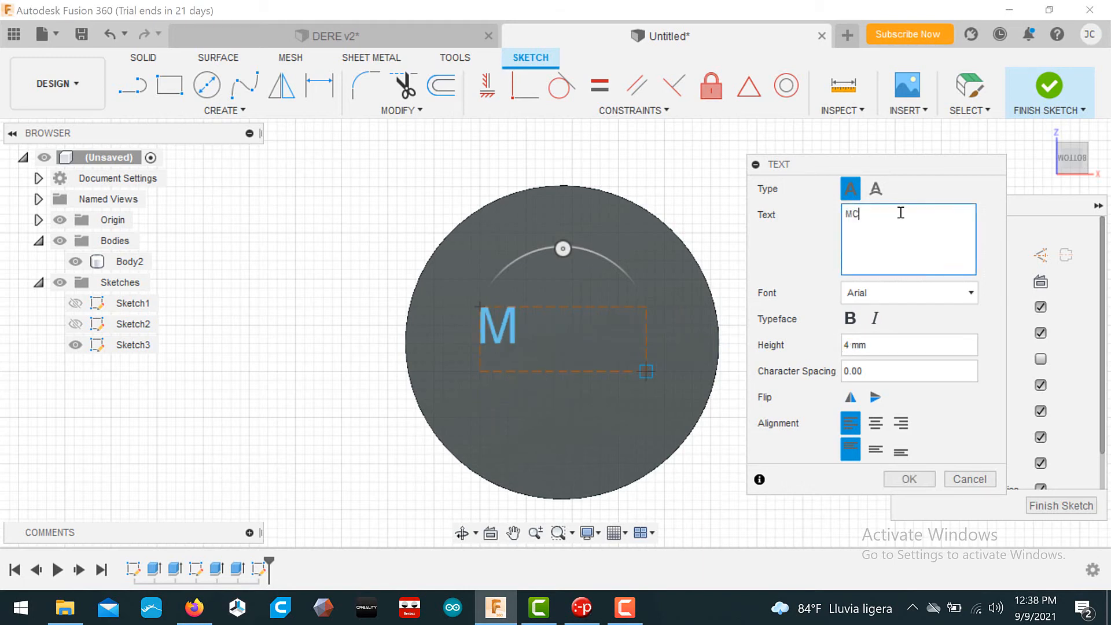
type("A")
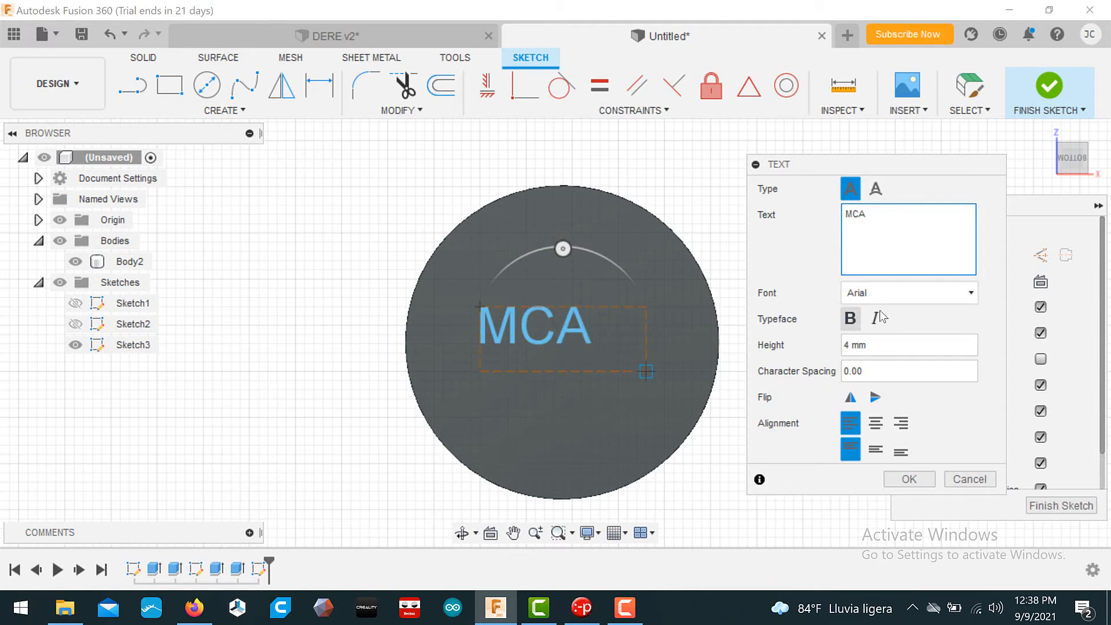
left_click(970, 293)
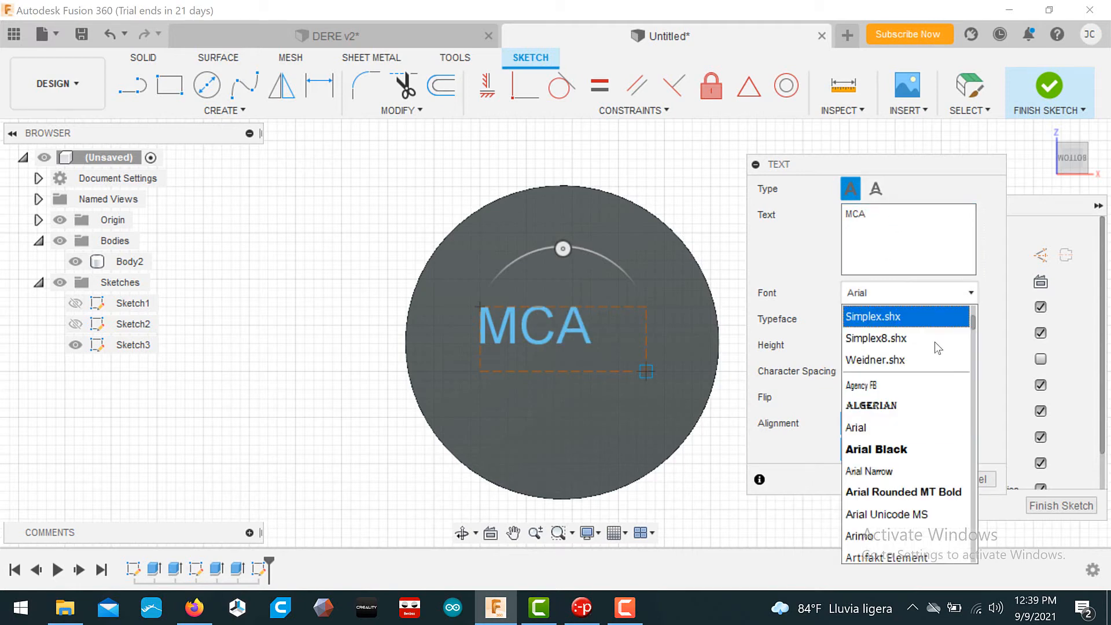
left_click(926, 447)
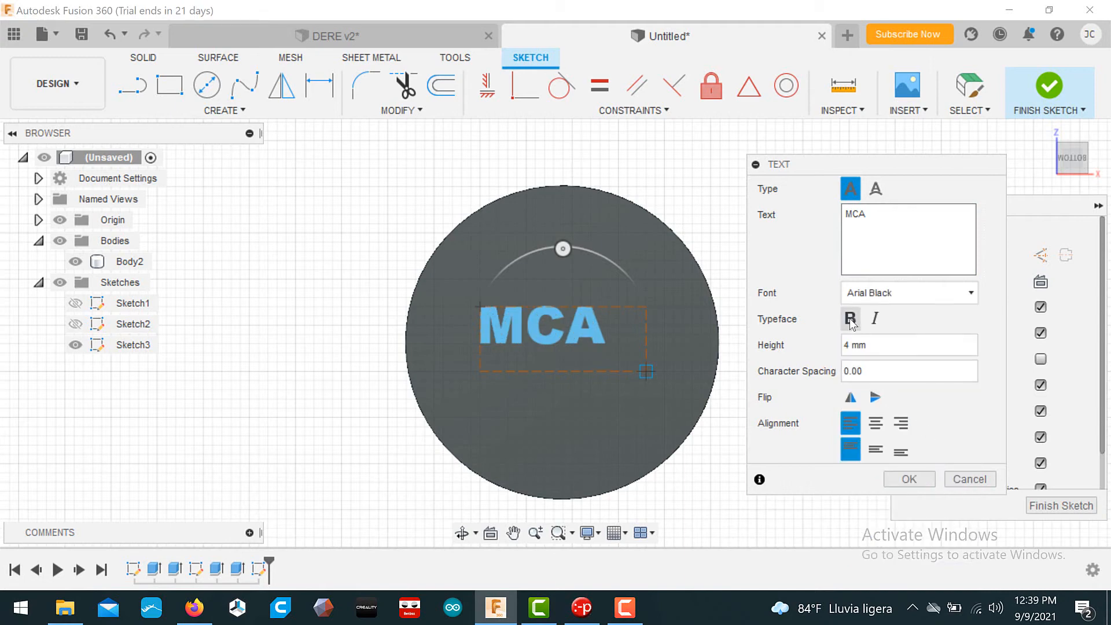
Step: Select Arial Black as the font for the MCA sketch text
left_click(951, 294)
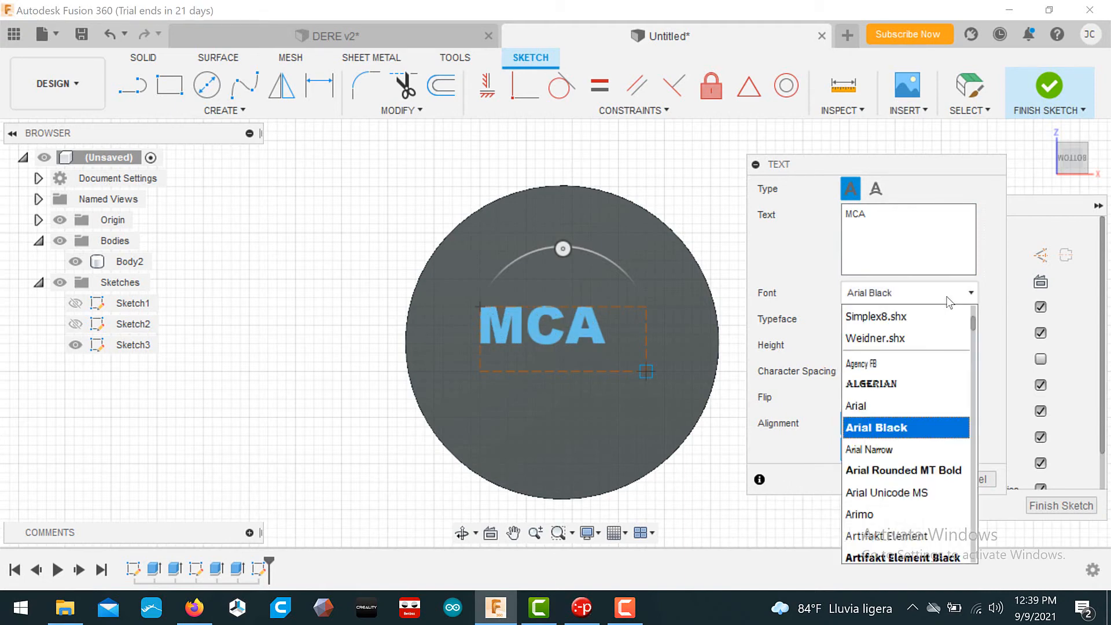
left_click(932, 432)
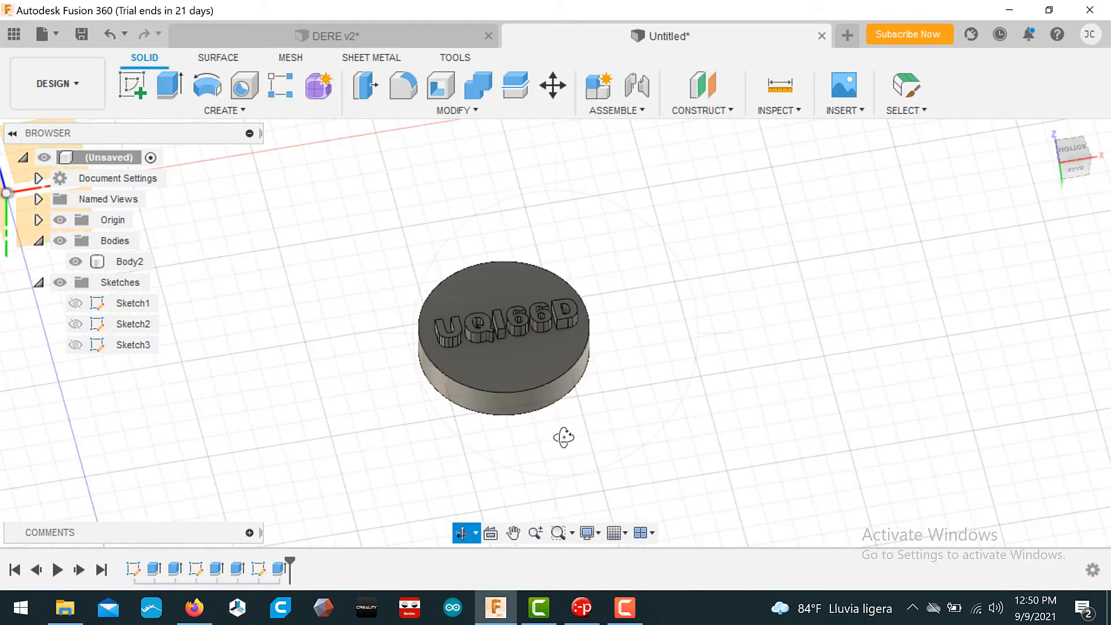
left_click_drag(563, 437, 616, 433)
left_click_drag(640, 315, 529, 452)
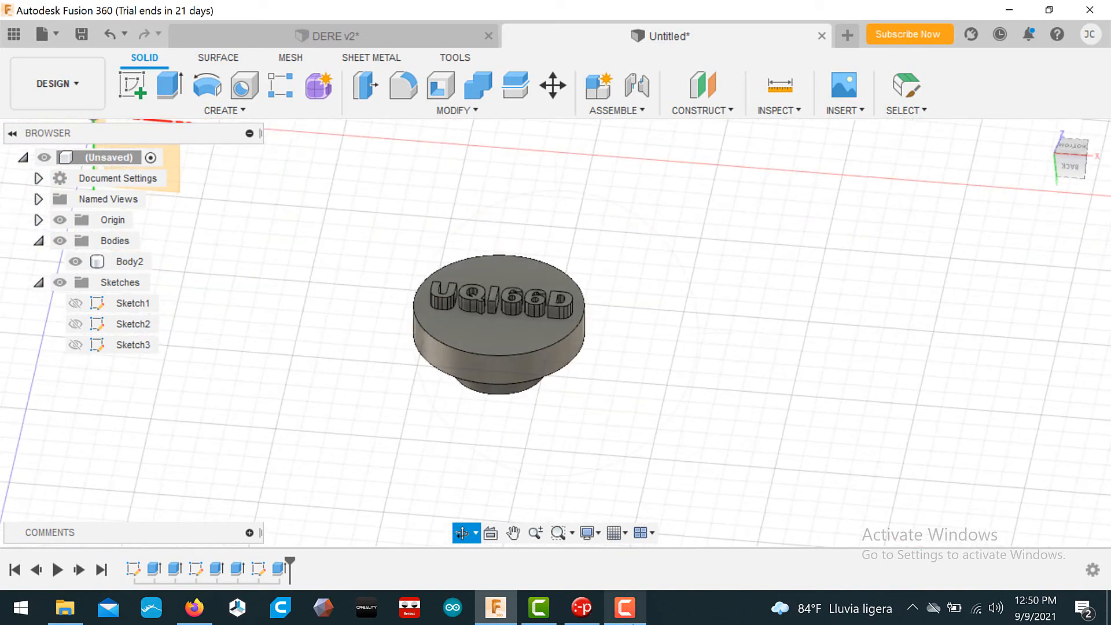
left_click(626, 608)
left_click(1057, 559)
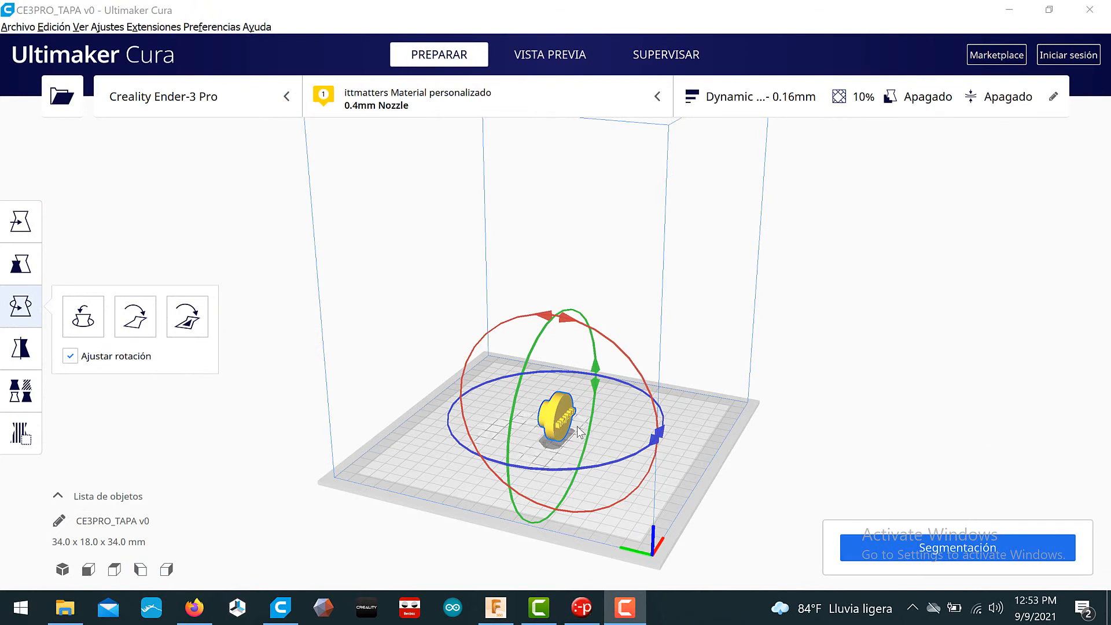
Step: Lay the cap flat on the build plate by aligning the end face of its narrow stem to the plate
scroll(647, 473, "up", 4)
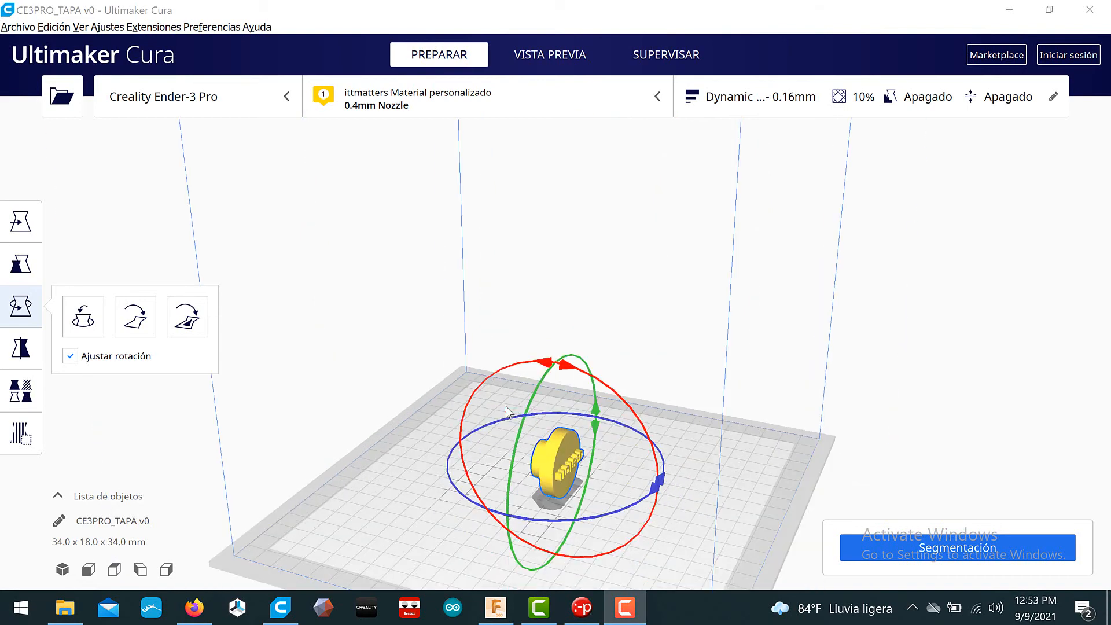
scroll(591, 452, "down", 4)
scroll(589, 451, "up", 6)
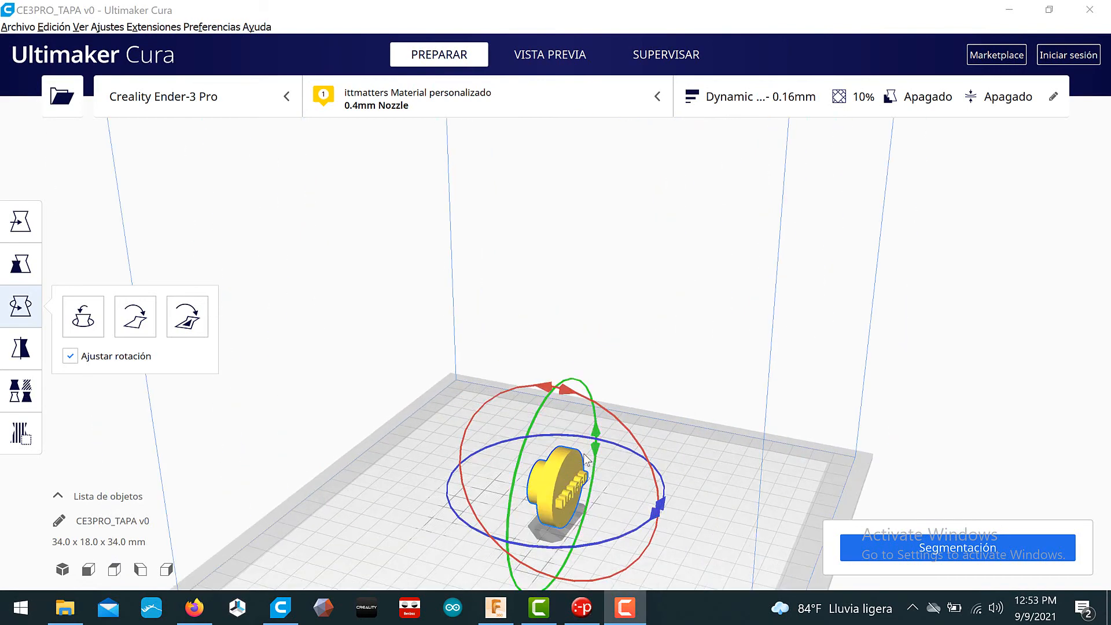
middle_click_drag(589, 451, 470, 349)
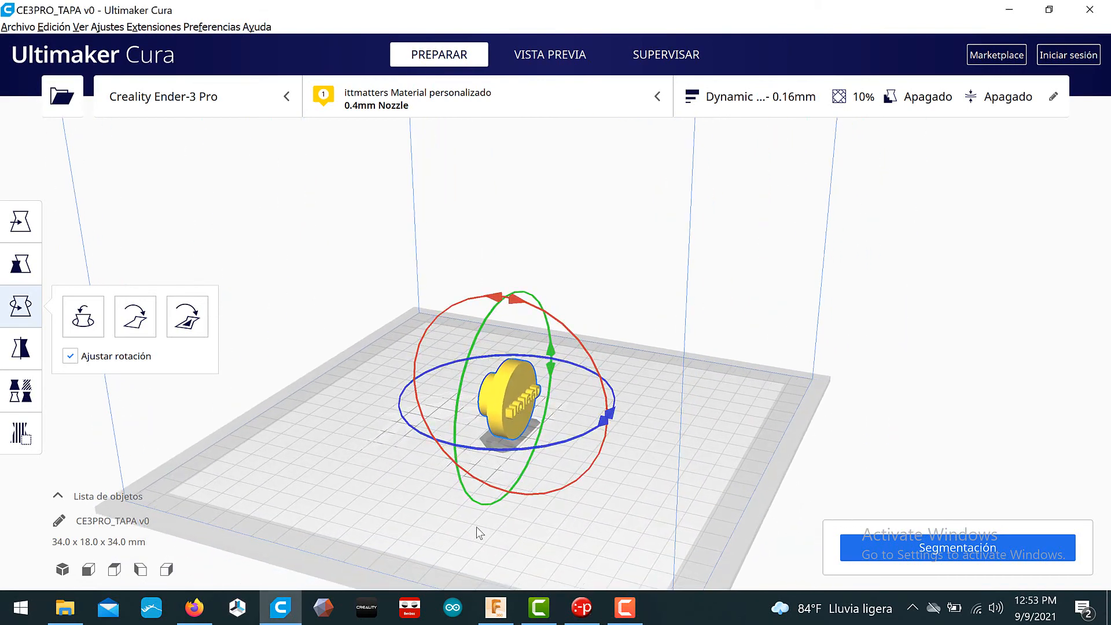
right_click_drag(386, 500, 164, 477)
right_click_drag(258, 449, 305, 387)
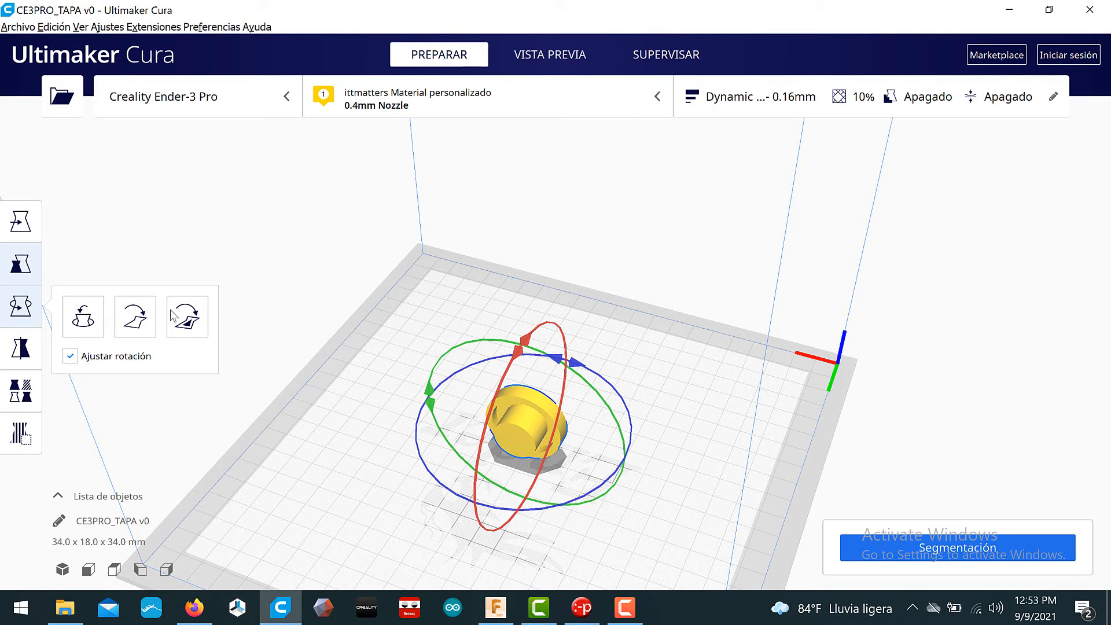
left_click(28, 270)
left_click(27, 227)
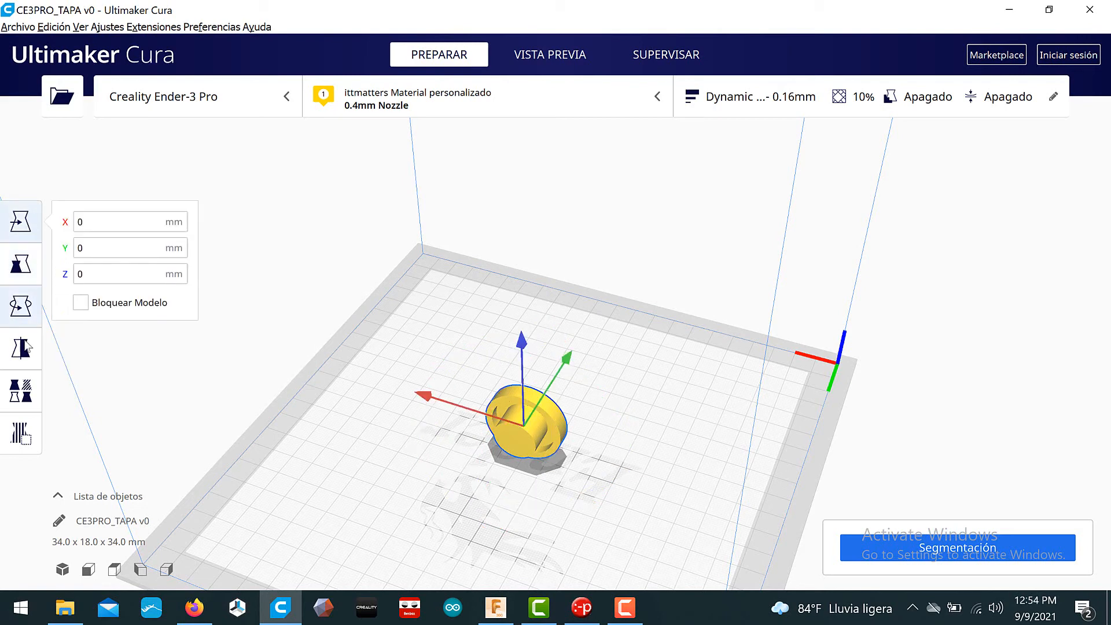
left_click(24, 313)
left_click(187, 316)
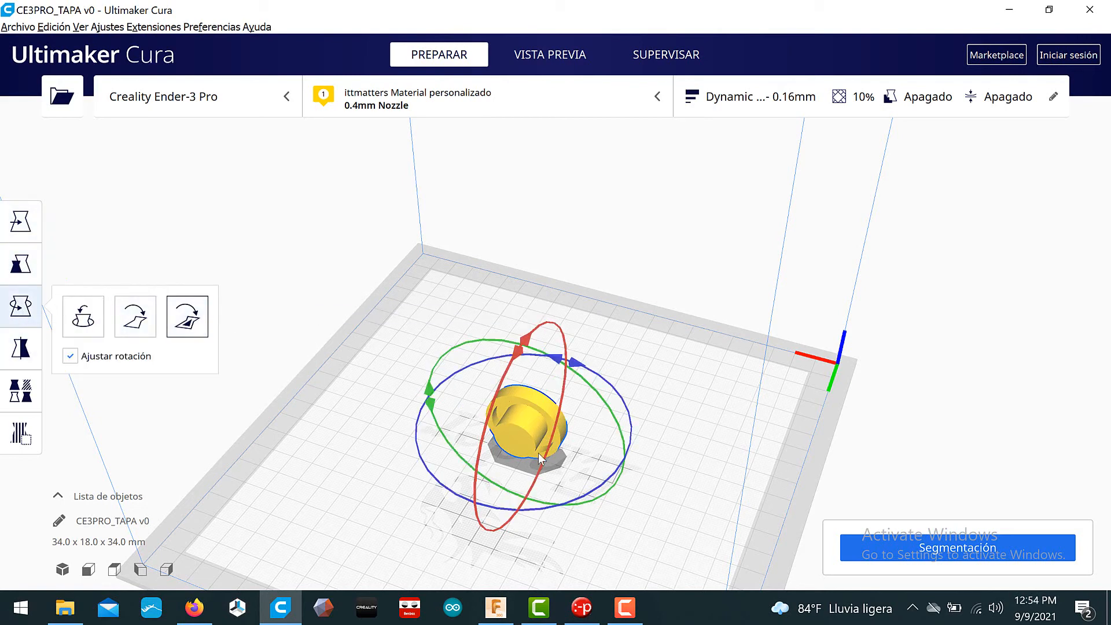
left_click(520, 443)
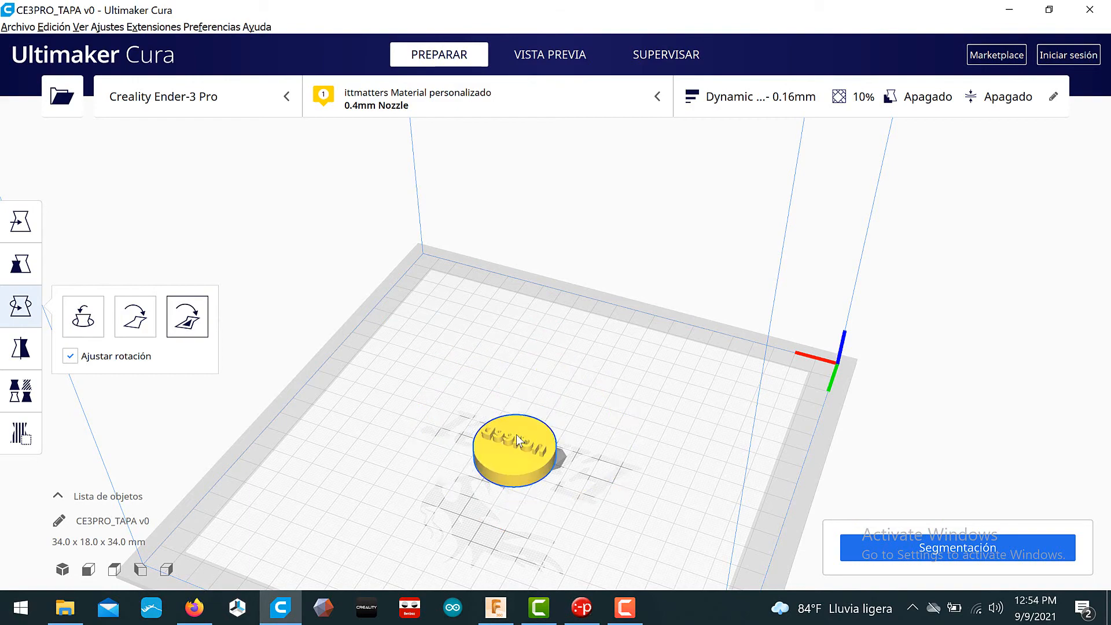
Step: Move the cap along the Y axis from the centre of the build plate to about Y 61 mm
right_click_drag(660, 436, 512, 278)
left_click(512, 273)
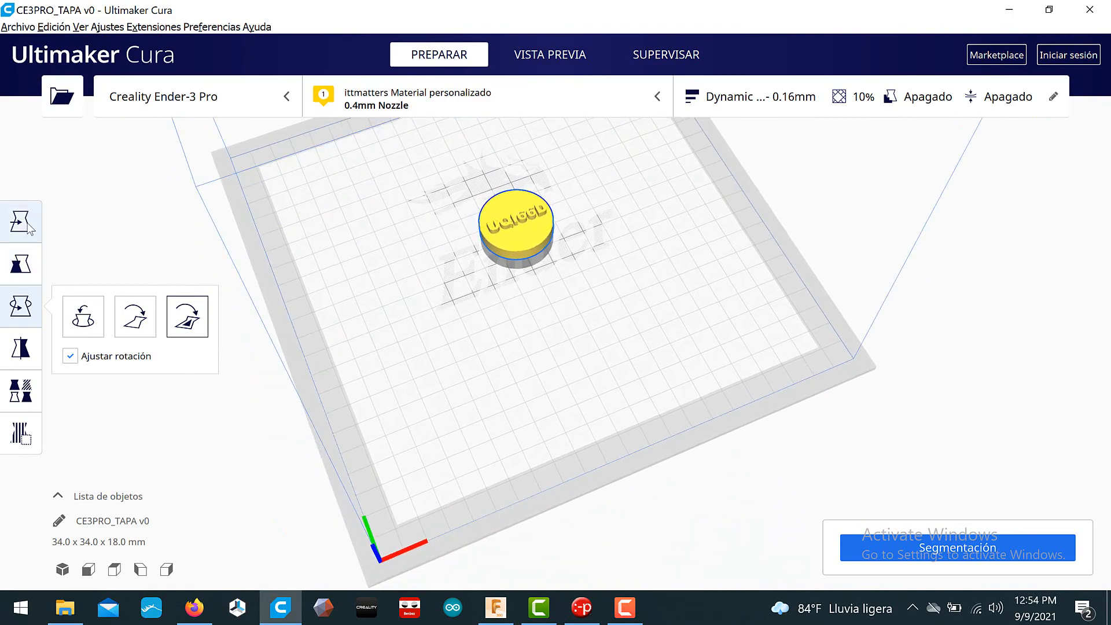
left_click_drag(551, 295, 536, 453)
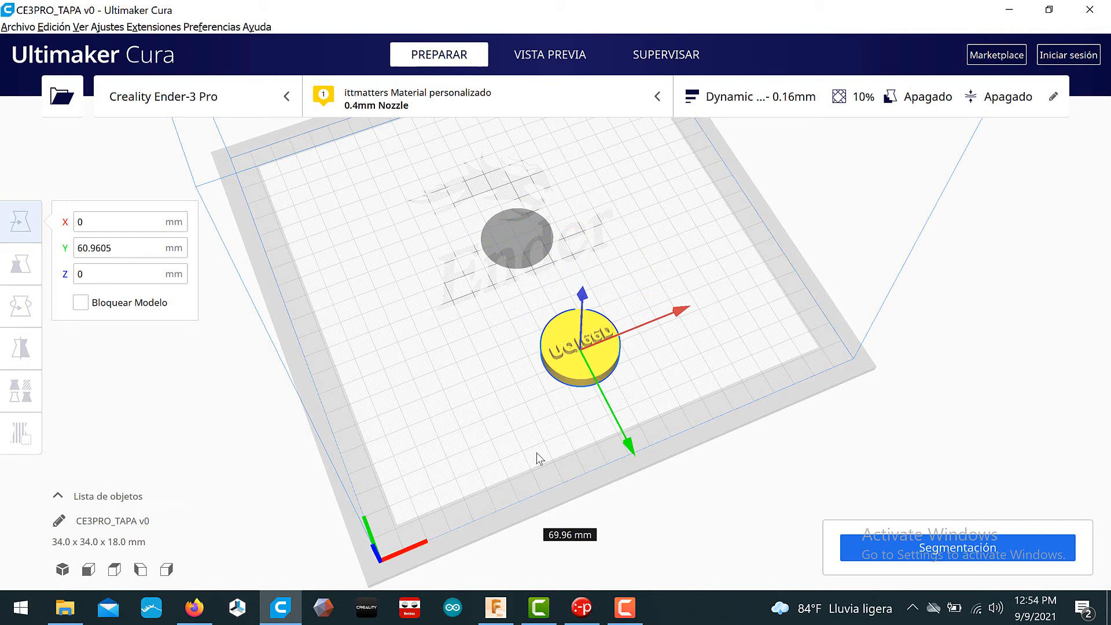
left_click(654, 328)
left_click(584, 351)
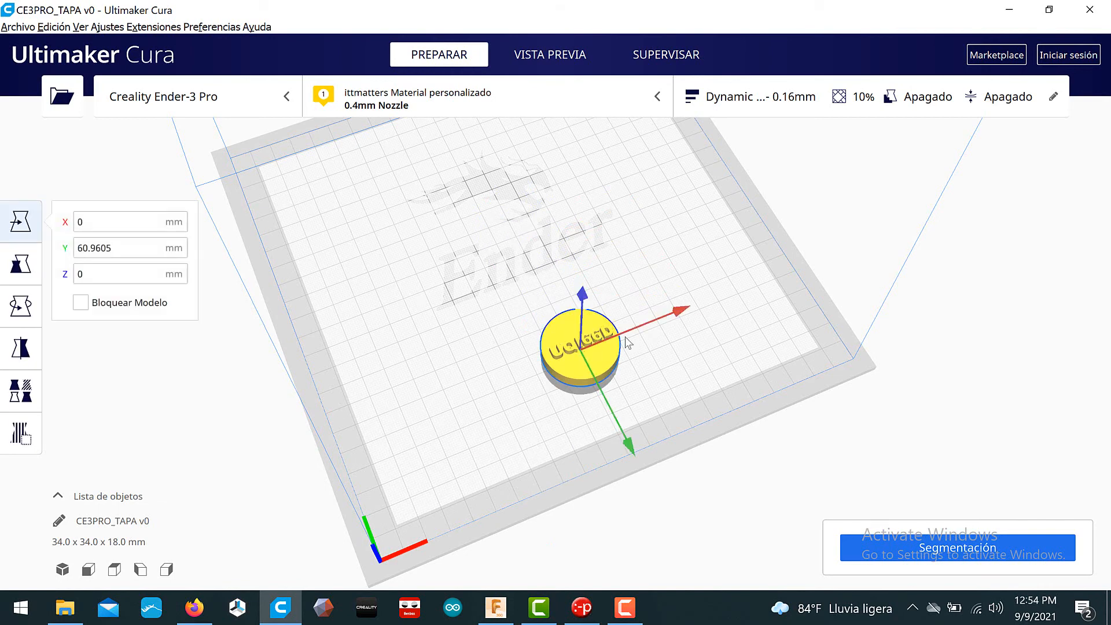
Step: Adjust the cap's position on the build plate to about X -1.3 mm and Y 63 mm
left_click_drag(676, 313, 587, 377)
left_click_drag(499, 478, 516, 470)
left_click_drag(554, 371, 684, 348)
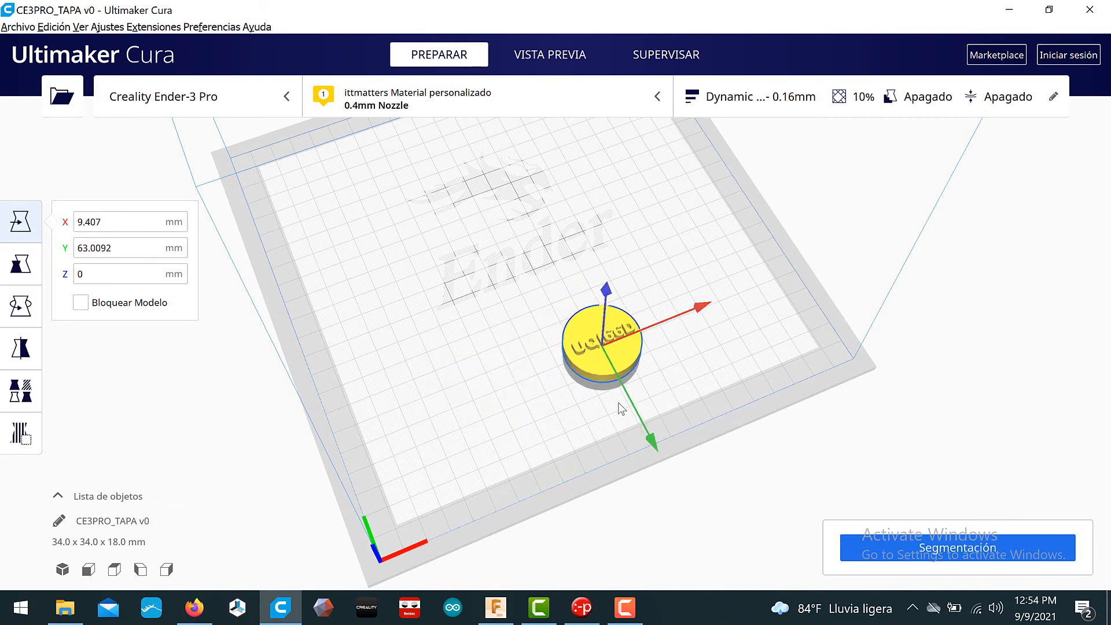
left_click(675, 316)
left_click(642, 333)
left_click_drag(676, 316, 654, 418)
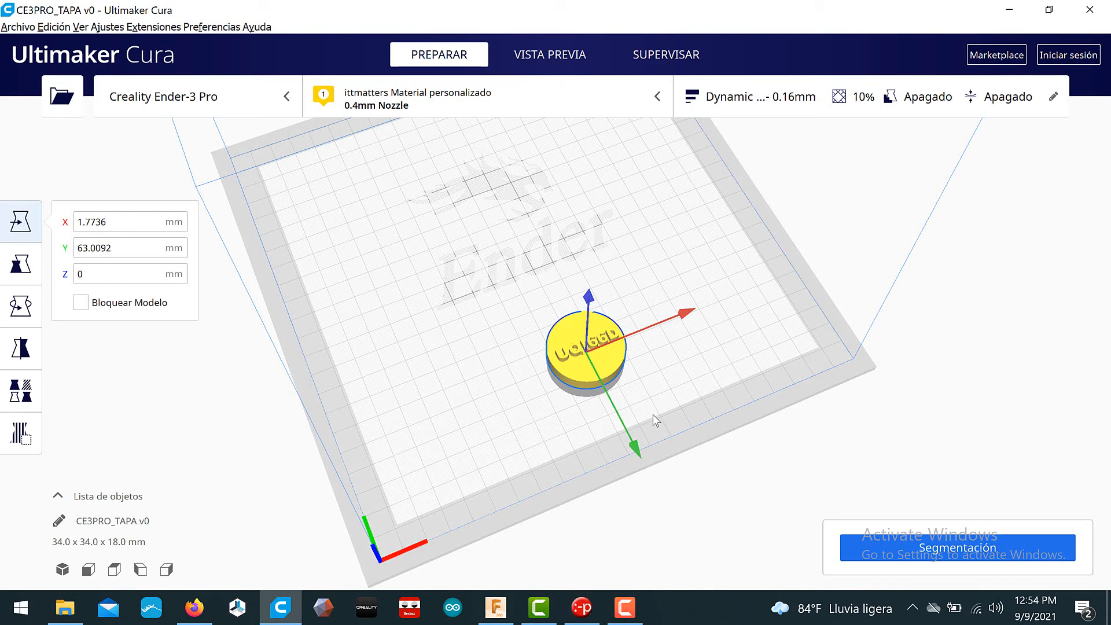
left_click_drag(690, 318, 676, 315)
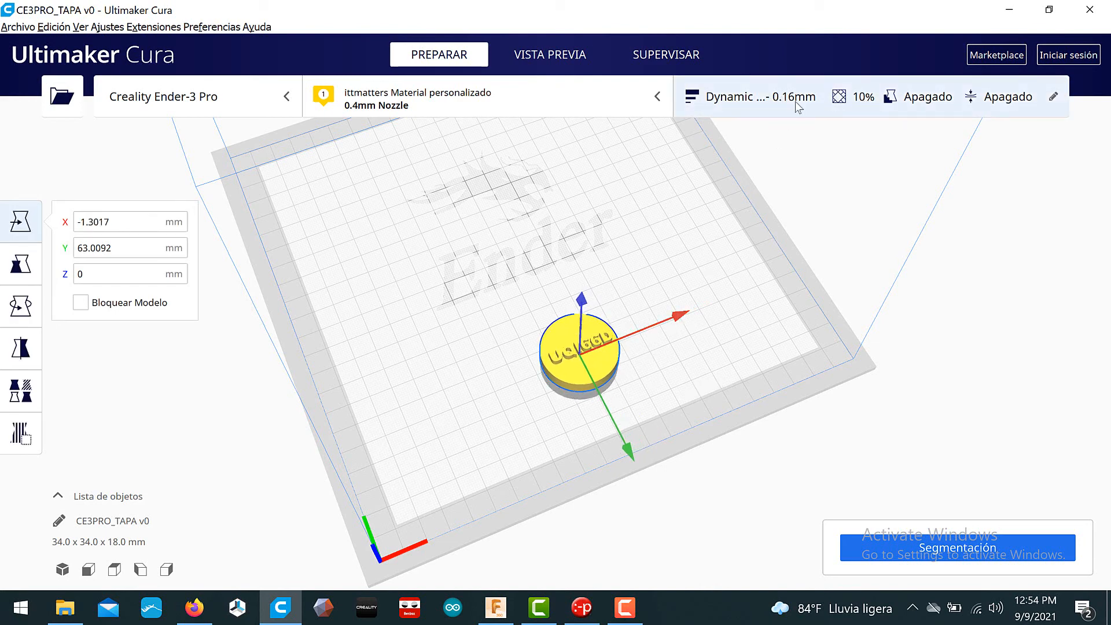
Step: Set the print to 100% infill and 0.2 mm layers with supports enabled, and slice the cap
left_click(862, 99)
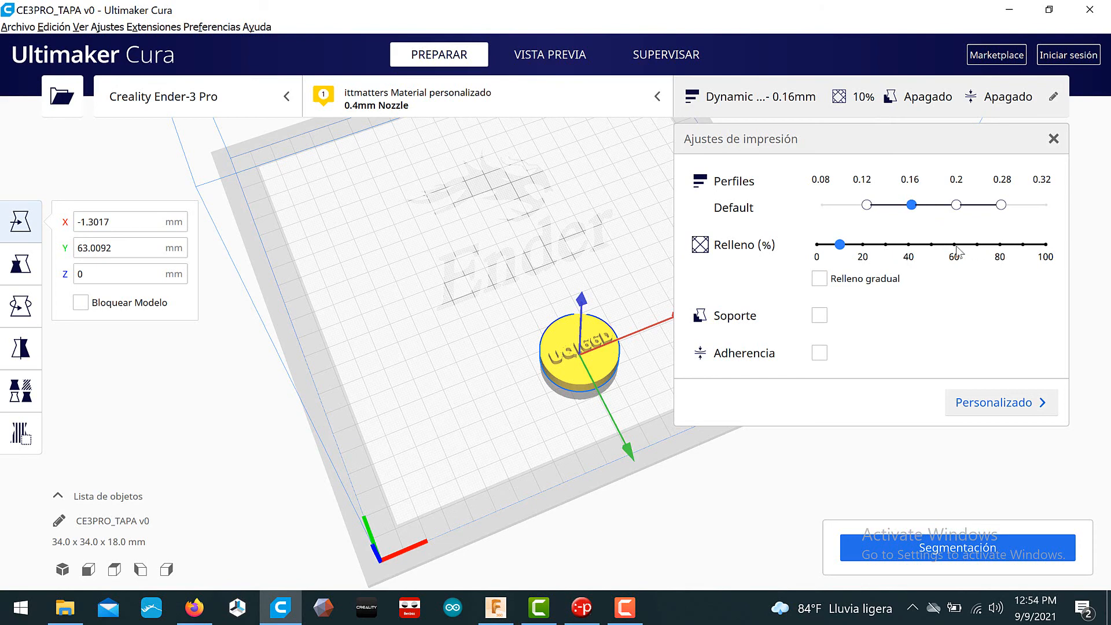
left_click(1046, 246)
left_click(956, 206)
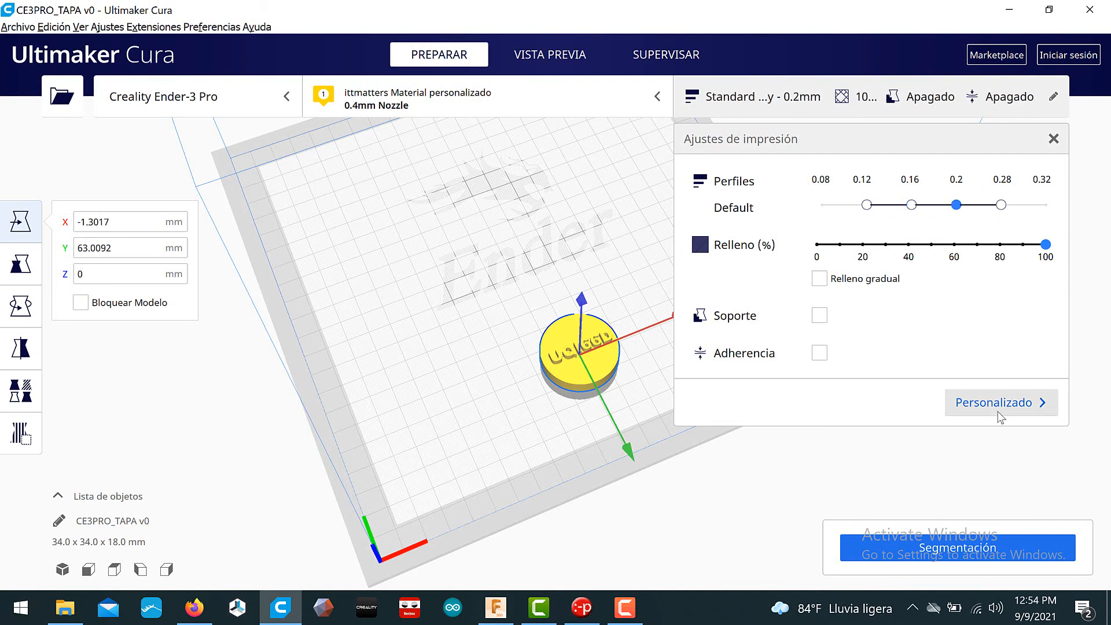
left_click(817, 319)
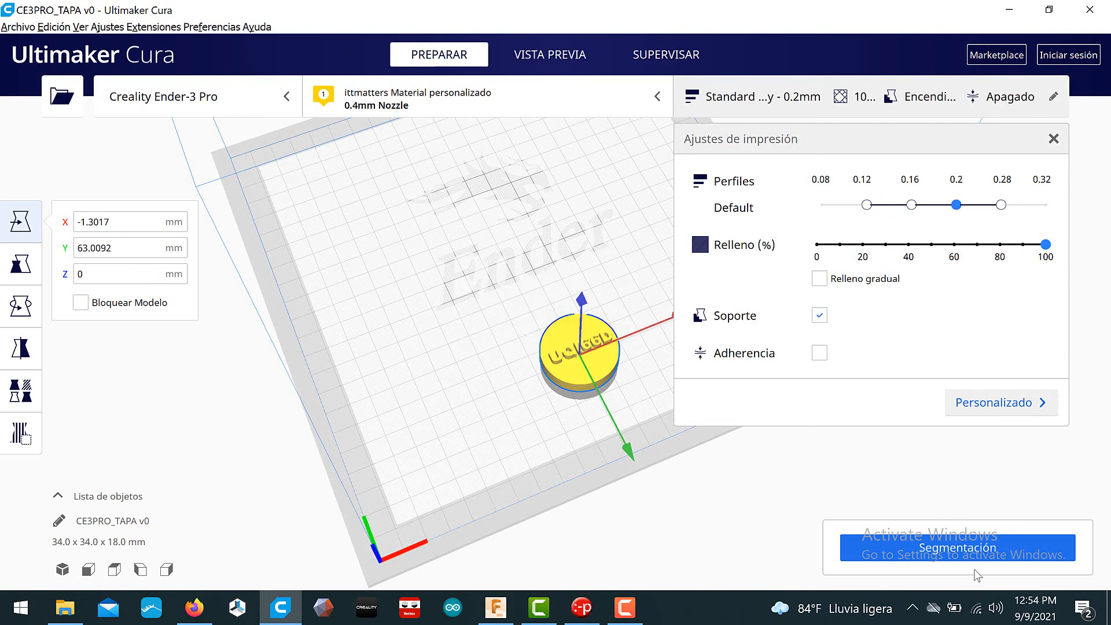
left_click(975, 548)
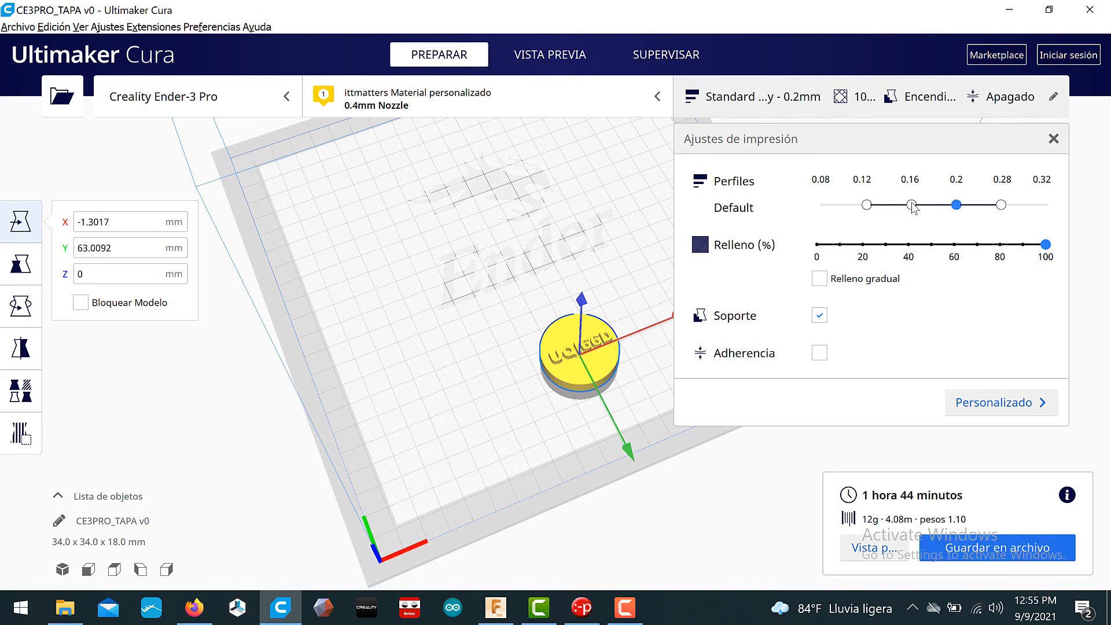
Step: Change the layer height profile to 0.12 mm and slice the cap again
left_click(867, 206)
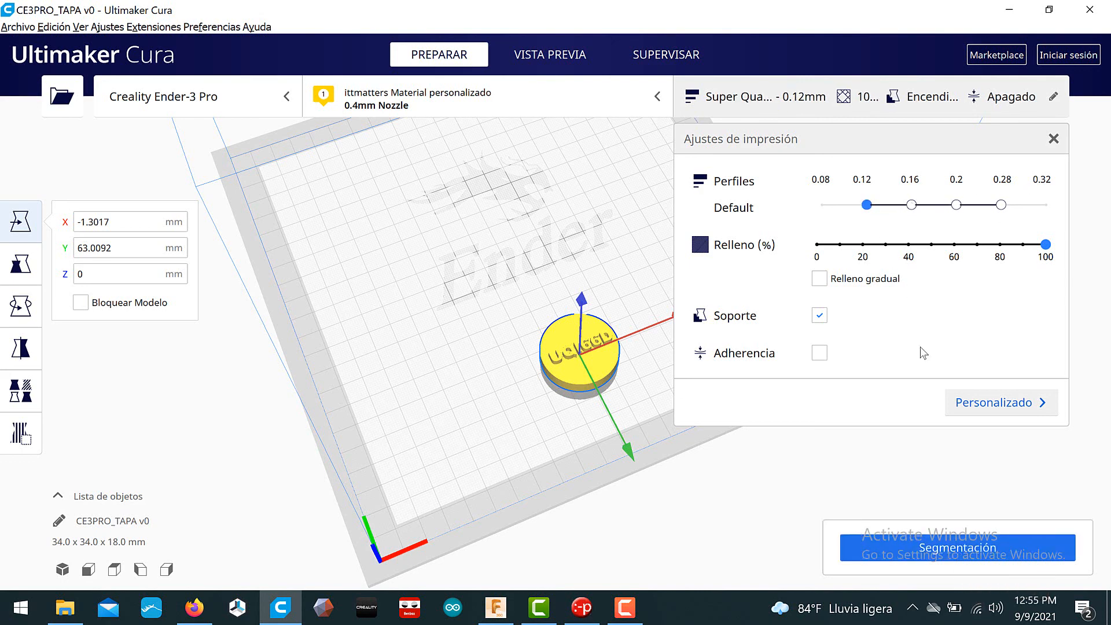
left_click(963, 553)
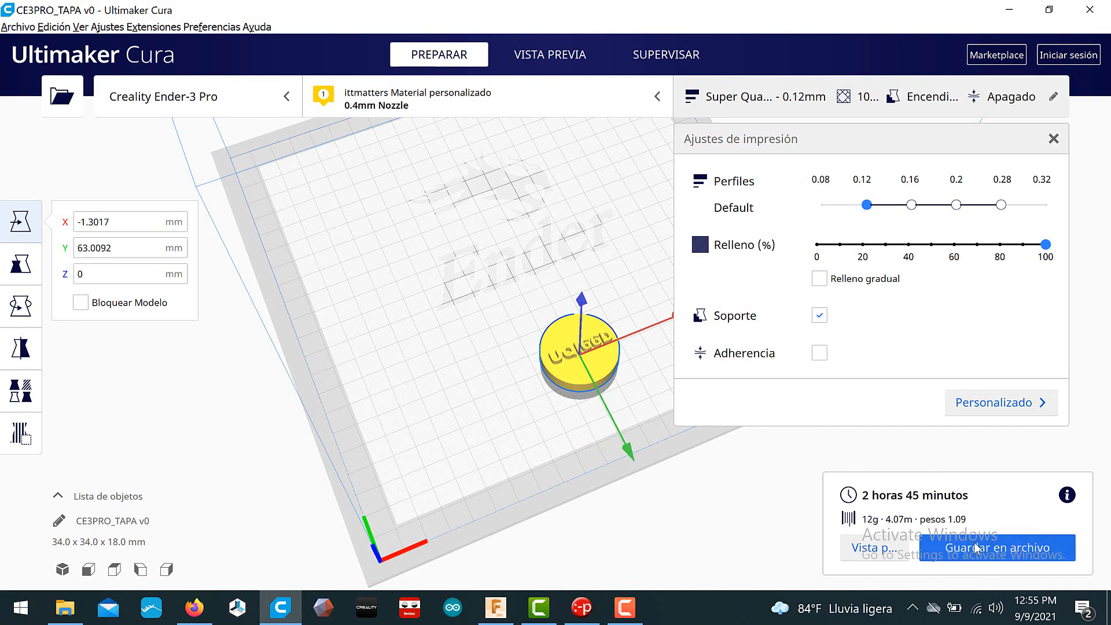
left_click(626, 618)
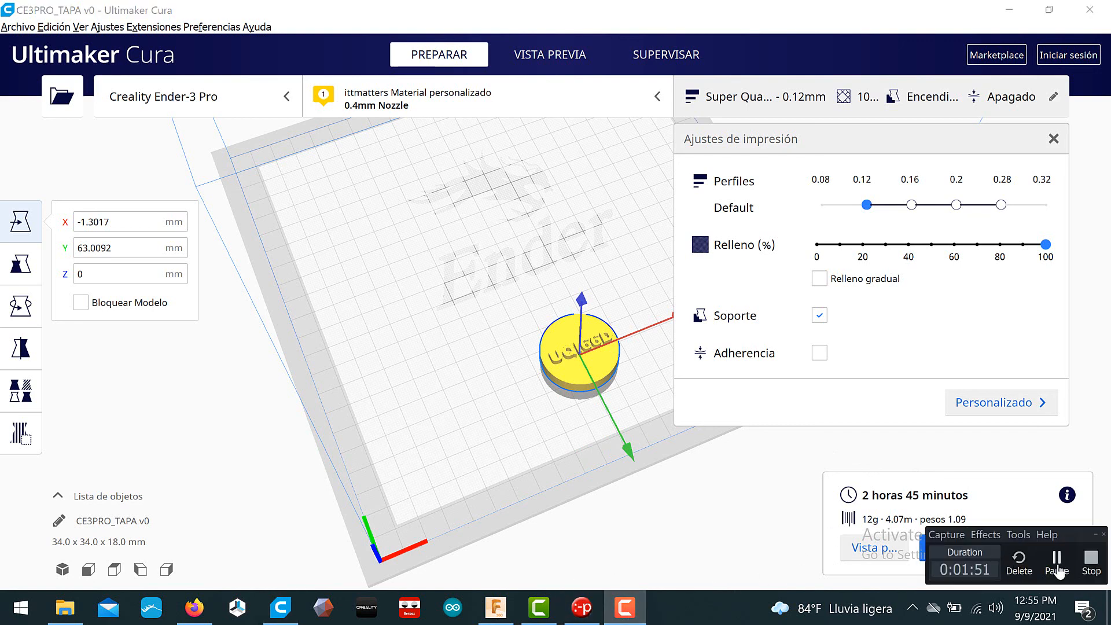